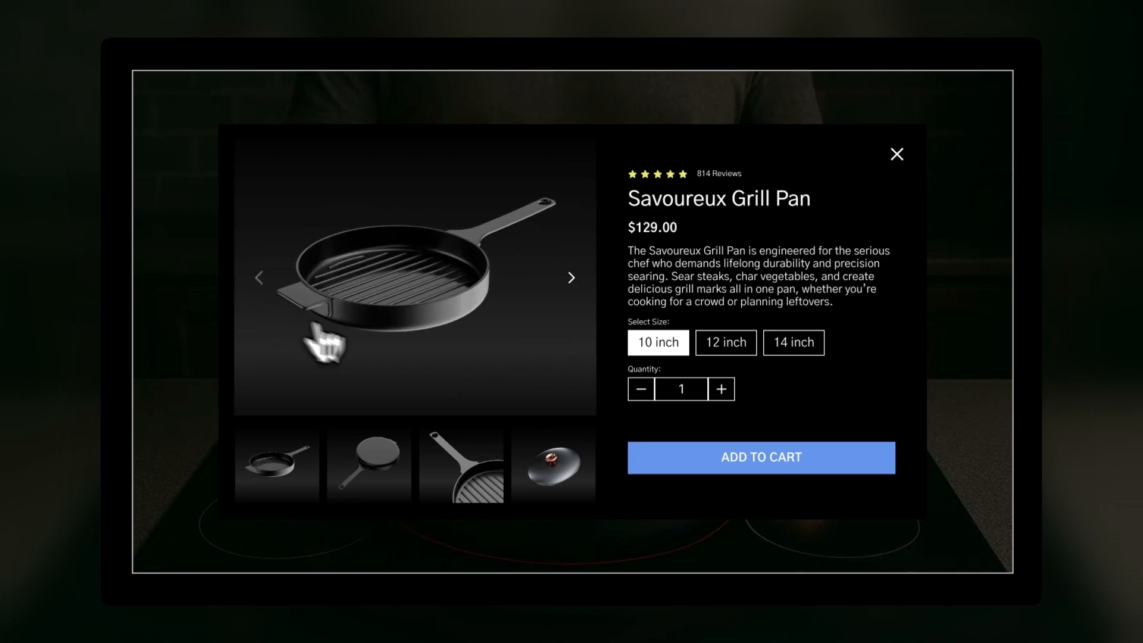
Raise the Savoureux Grill Pan quantity to 2, add it to the cart and close the product overlay
left_click(730, 395)
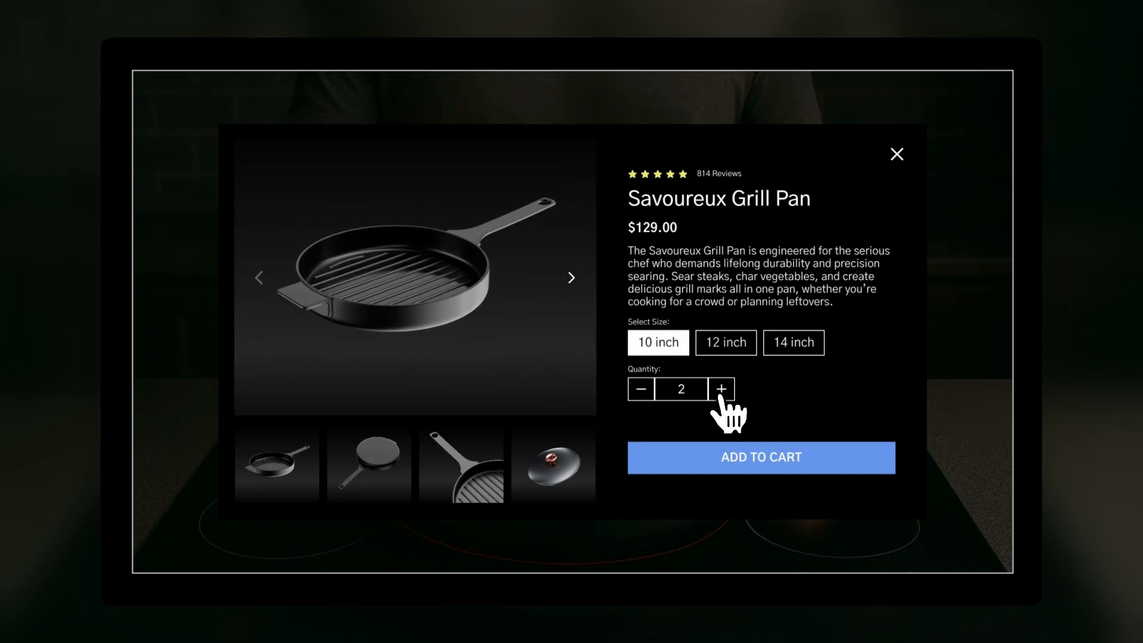
left_click(768, 457)
left_click(896, 154)
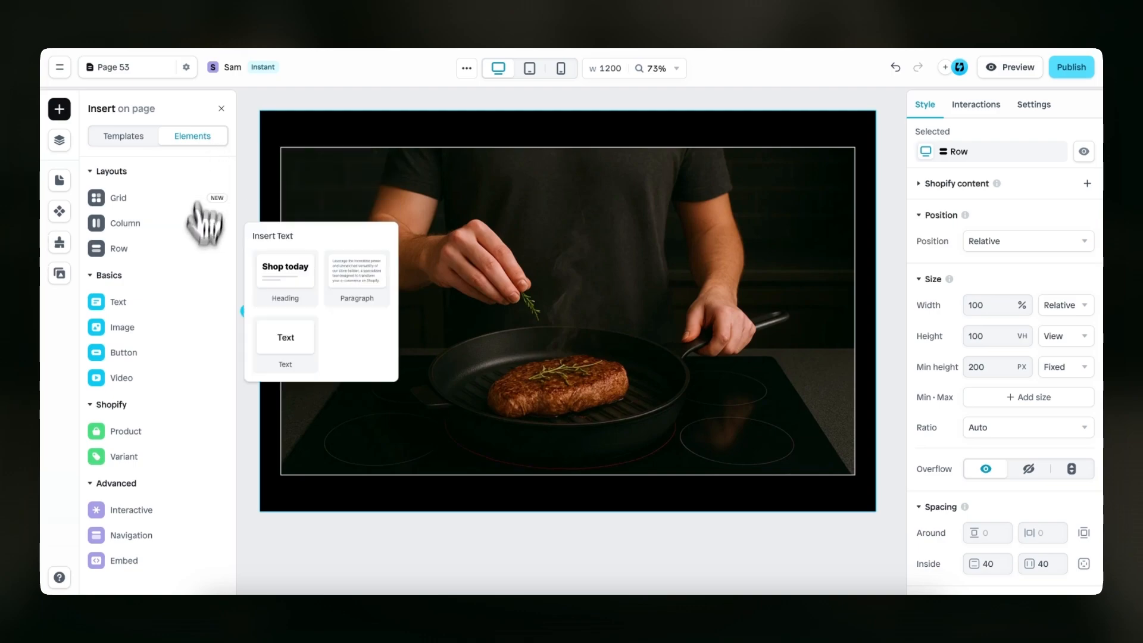
Insert a Tooltip element into the inner image row and center the row's contents vertically and horizontally
mouse_move(131, 510)
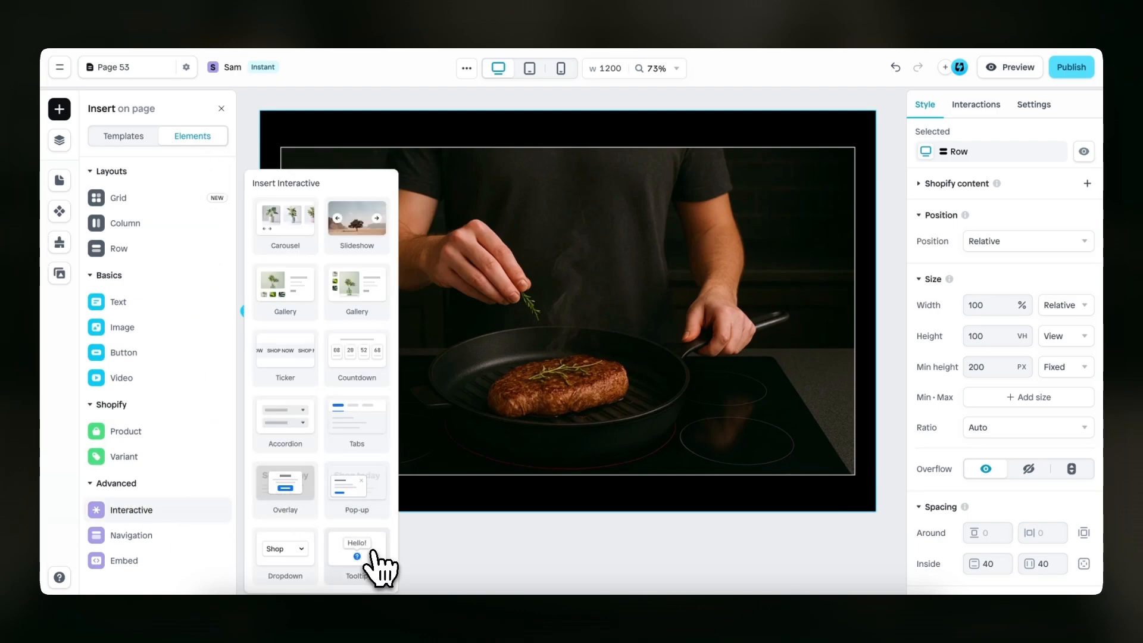
left_click_drag(369, 553, 524, 301)
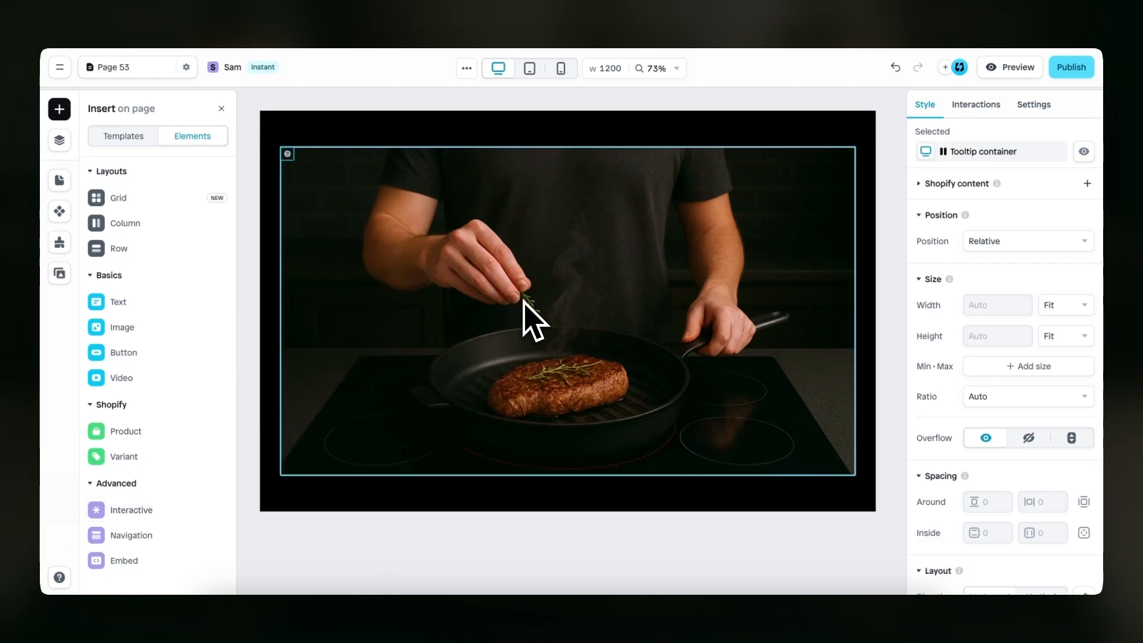
left_click(478, 247)
key("l")
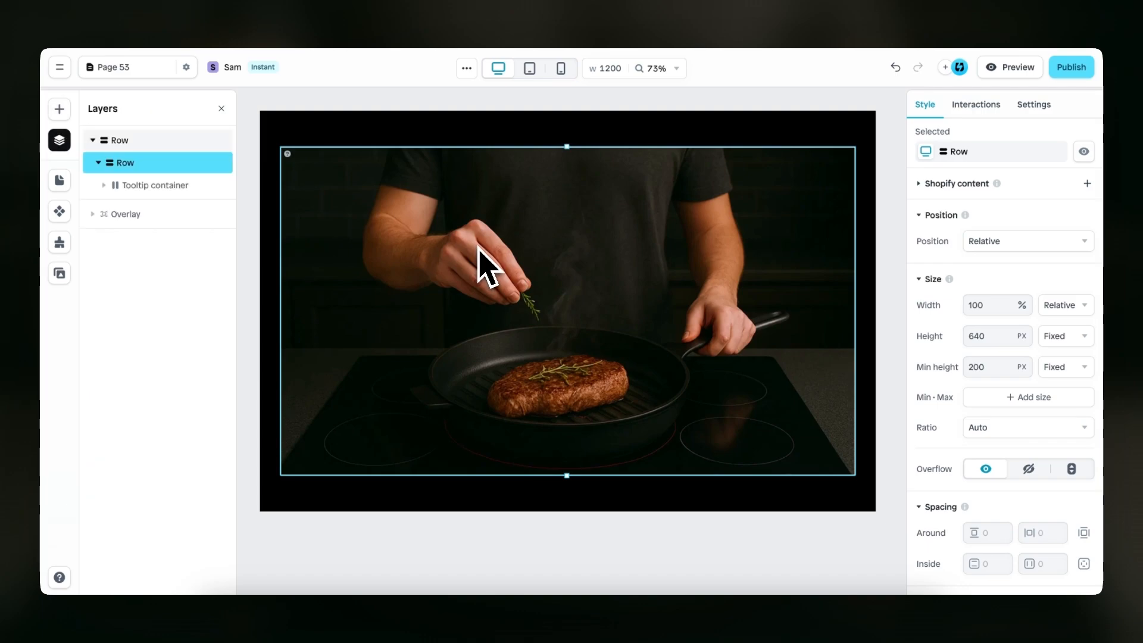
scroll(965, 375, "down", 5)
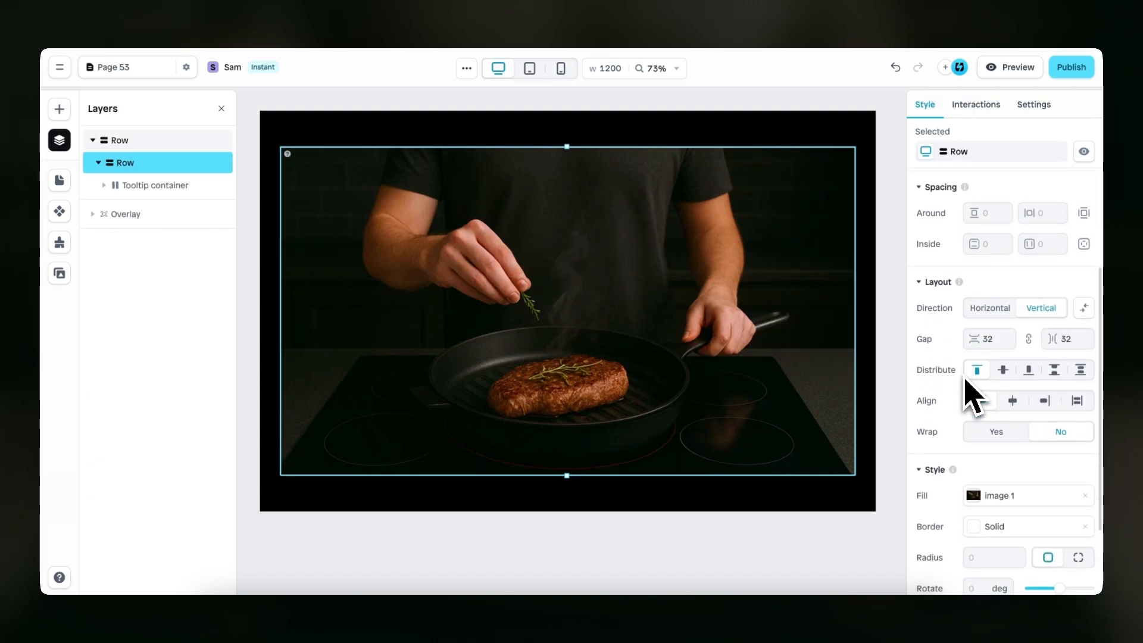
left_click(1005, 371)
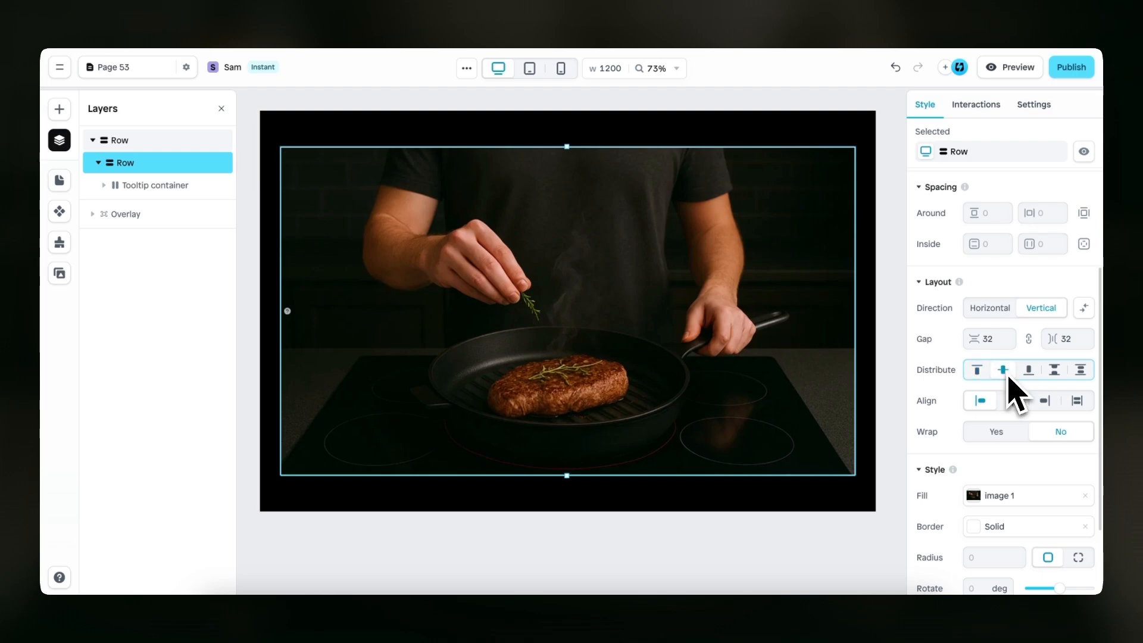
left_click(1013, 401)
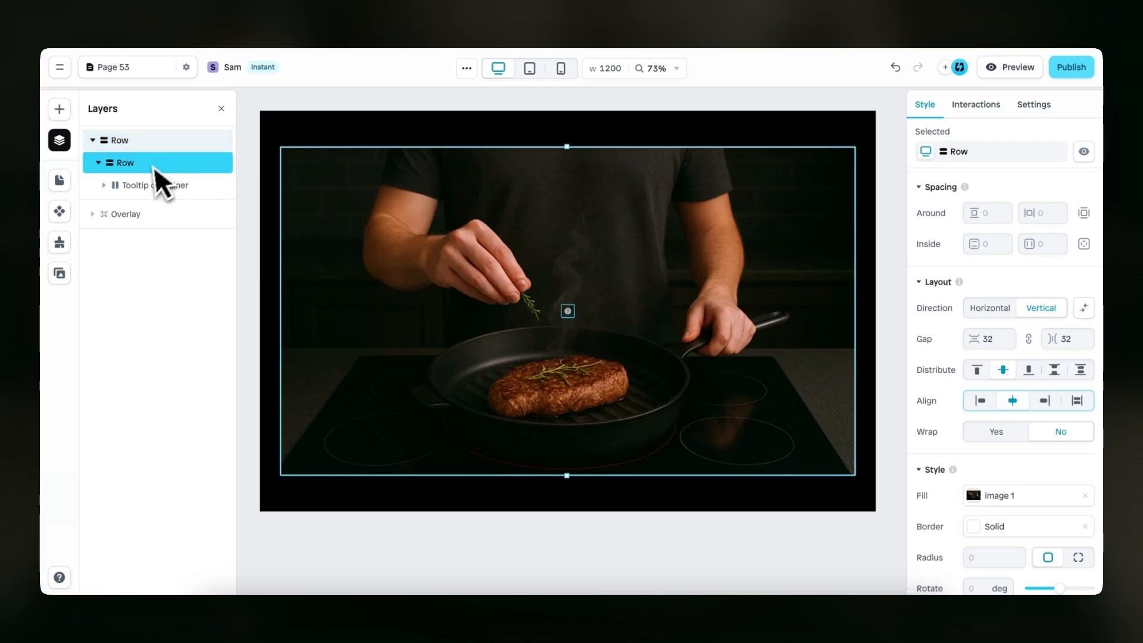
Position the Tooltip container absolutely from the row's bottom-right corner, with a right offset of 390 px and a bottom offset of 190 px
left_click(155, 185)
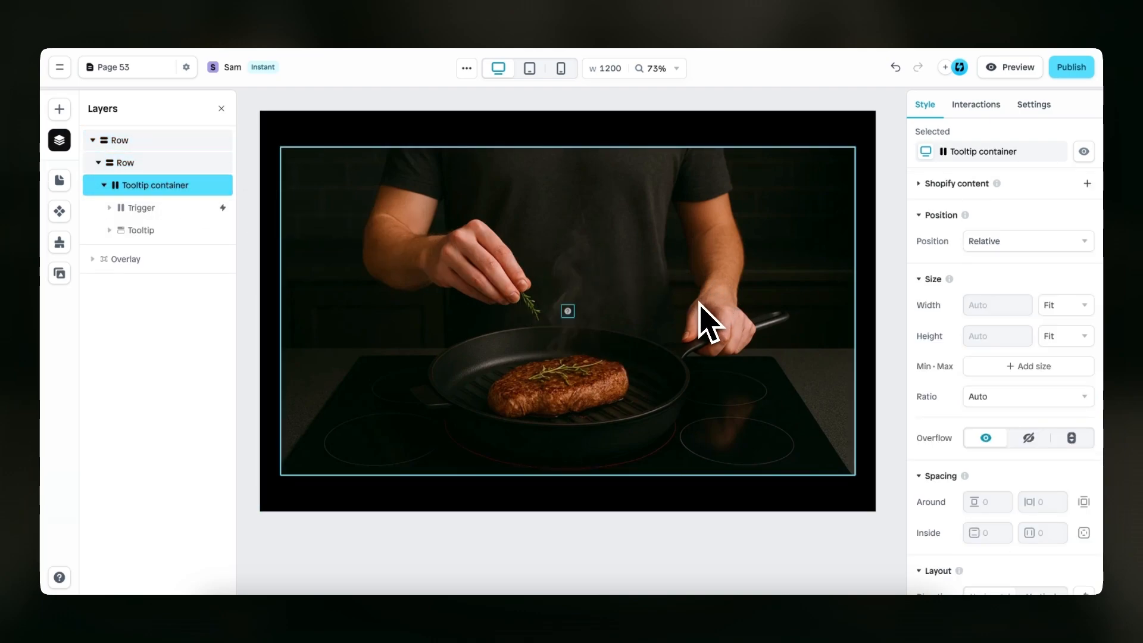
left_click(984, 242)
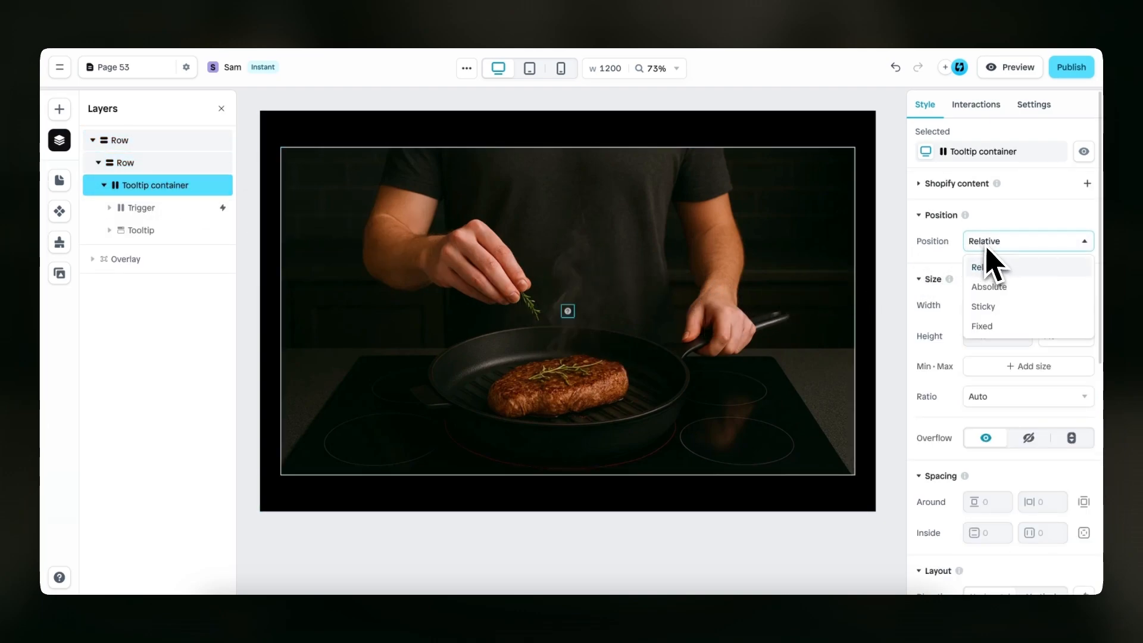
left_click(996, 290)
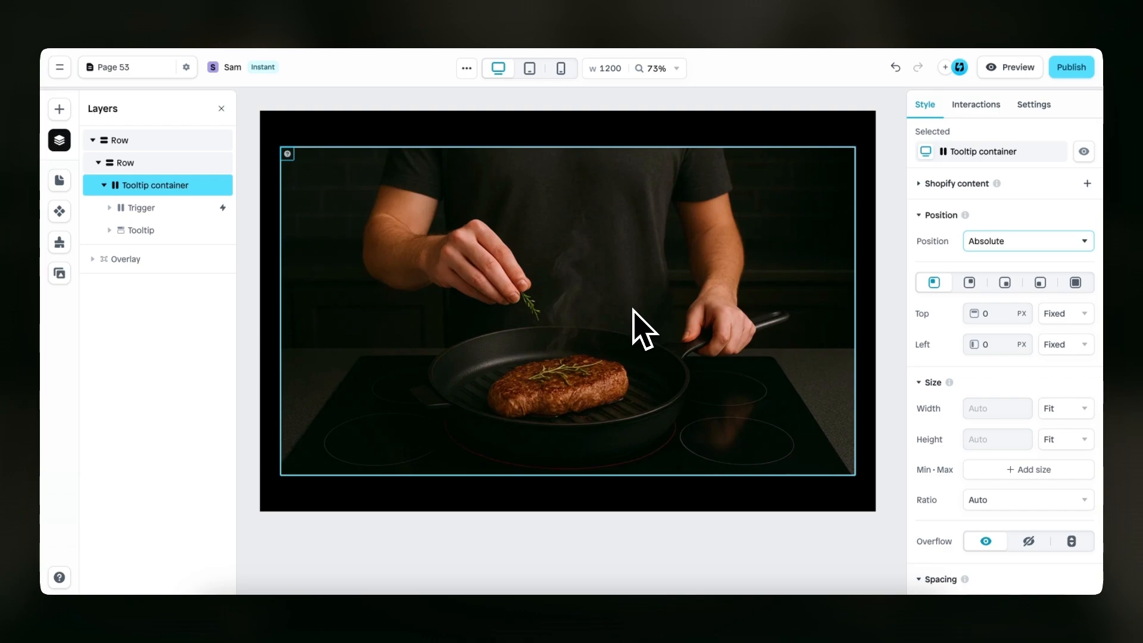
left_click(1005, 284)
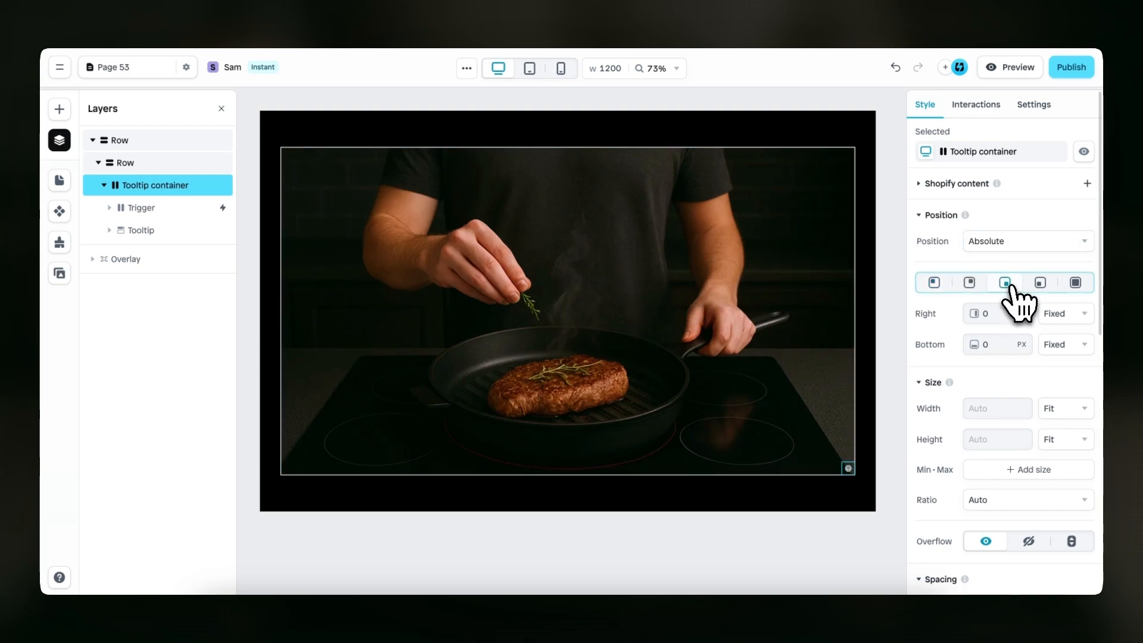
left_click(992, 314)
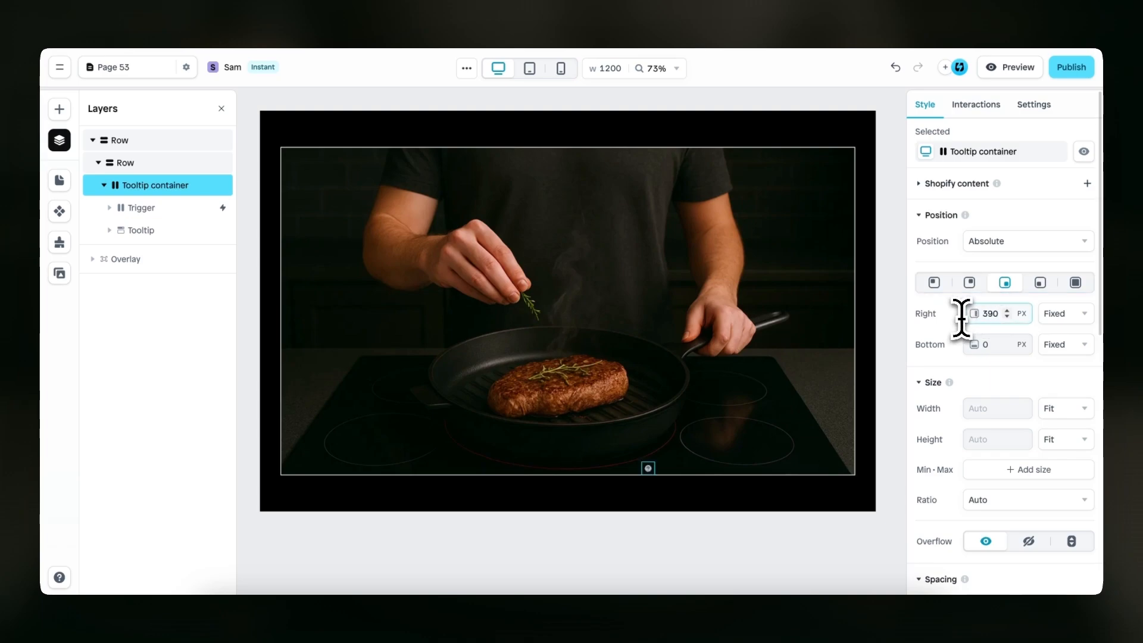
left_click(965, 344)
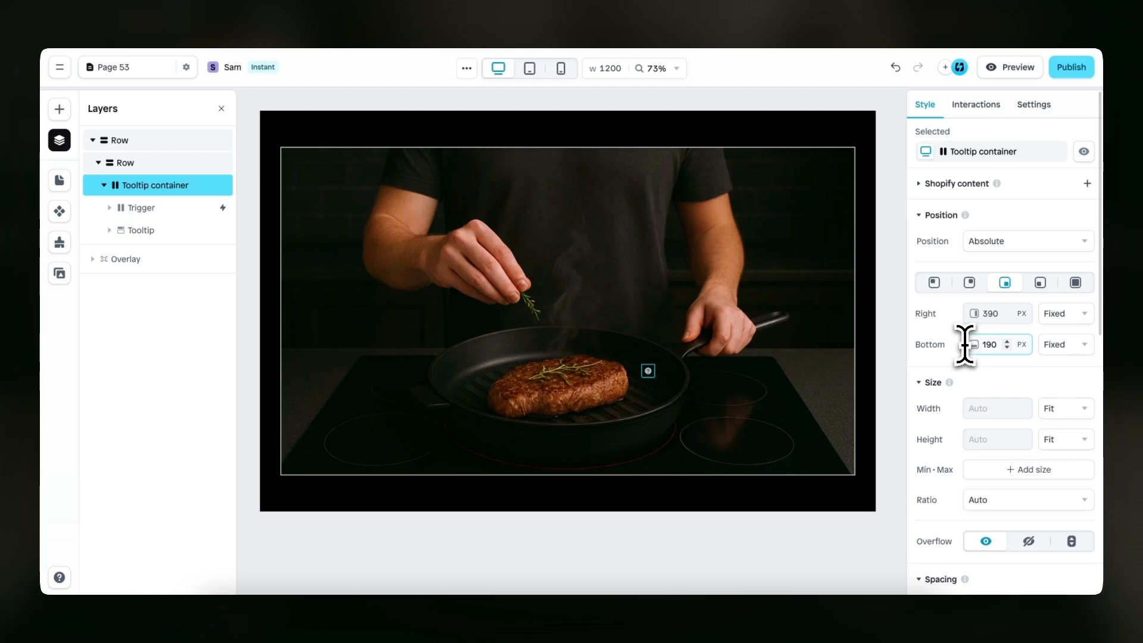
type("190")
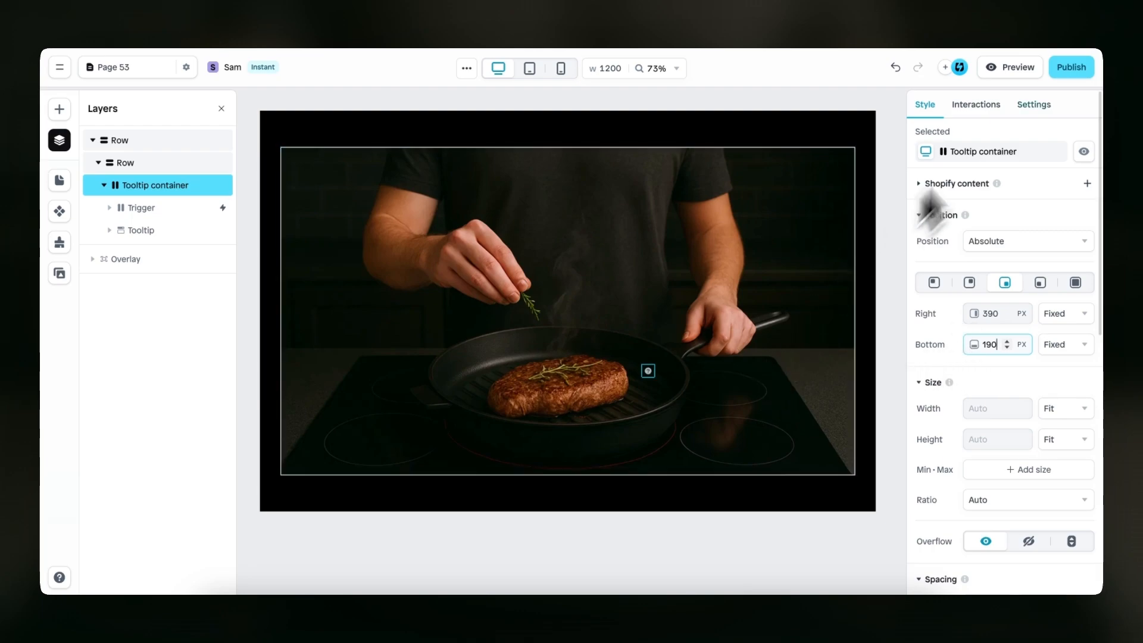
Preview the page to check the tooltip icon over the pan and return to the editor
left_click(1010, 67)
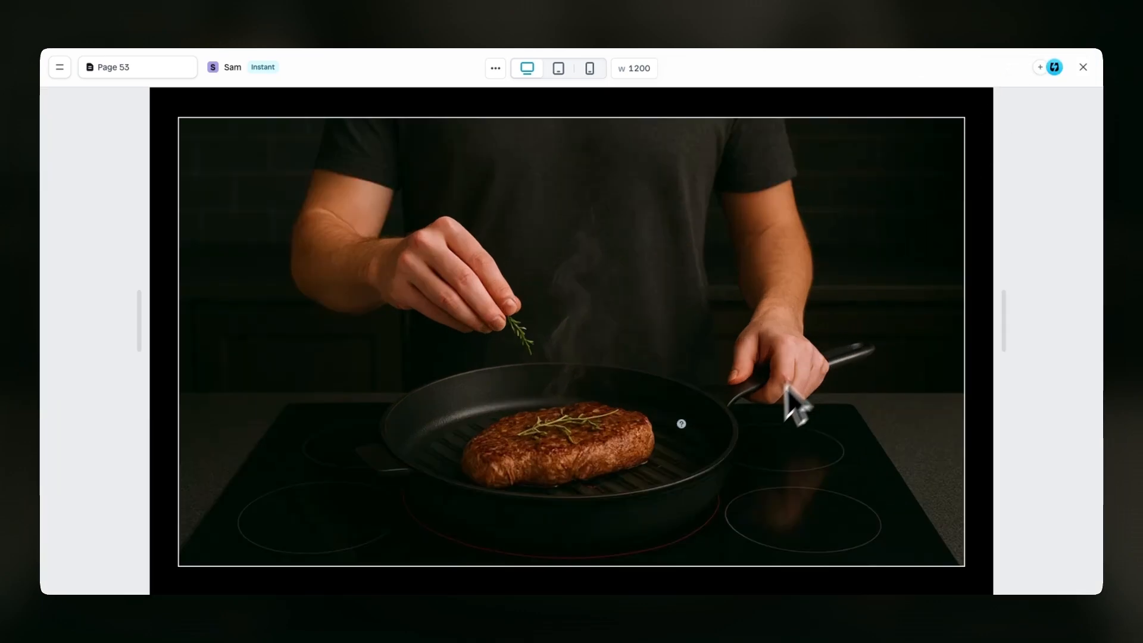
mouse_move(685, 431)
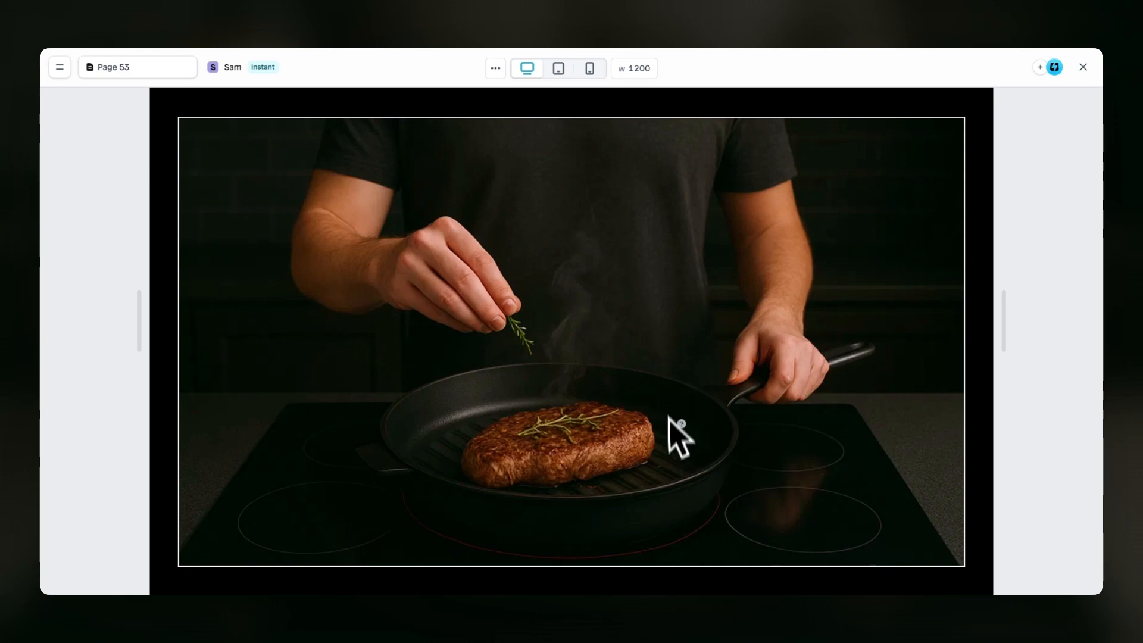
left_click(1083, 68)
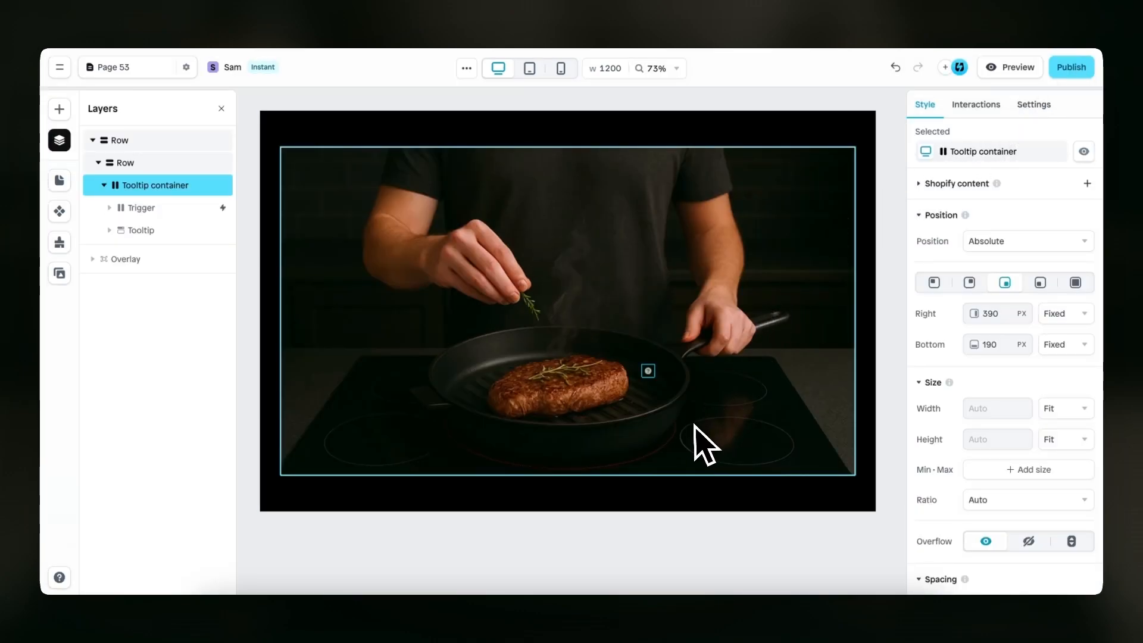
Fill the tooltip's Trigger with white #FFFFFF at 30% opacity
scroll(661, 411, "up", 5)
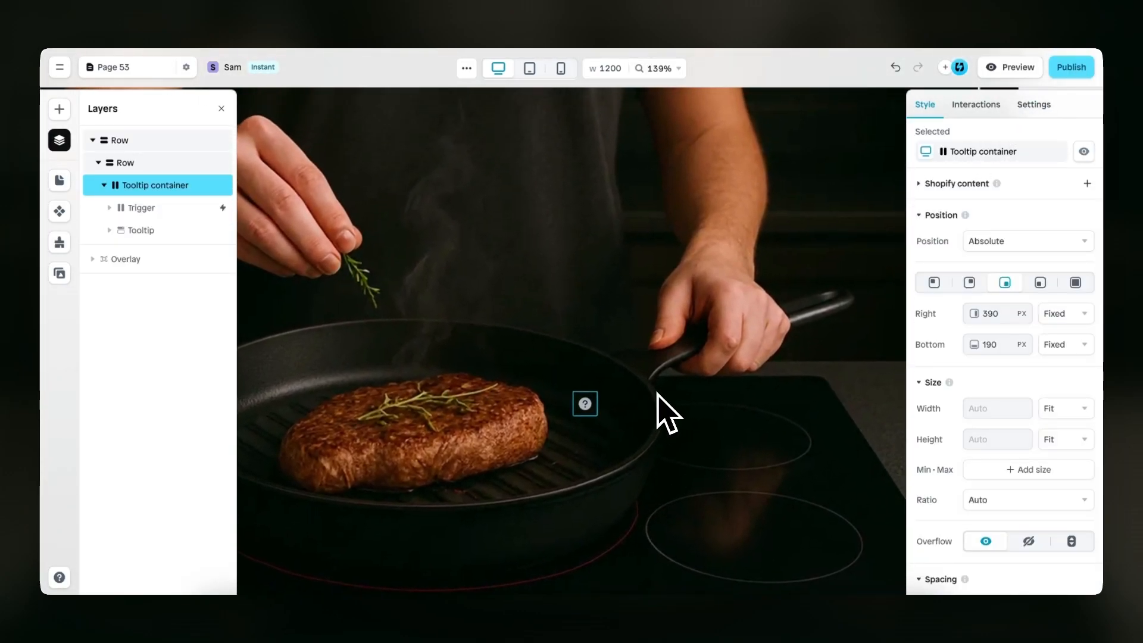
scroll(596, 427, "up", 2)
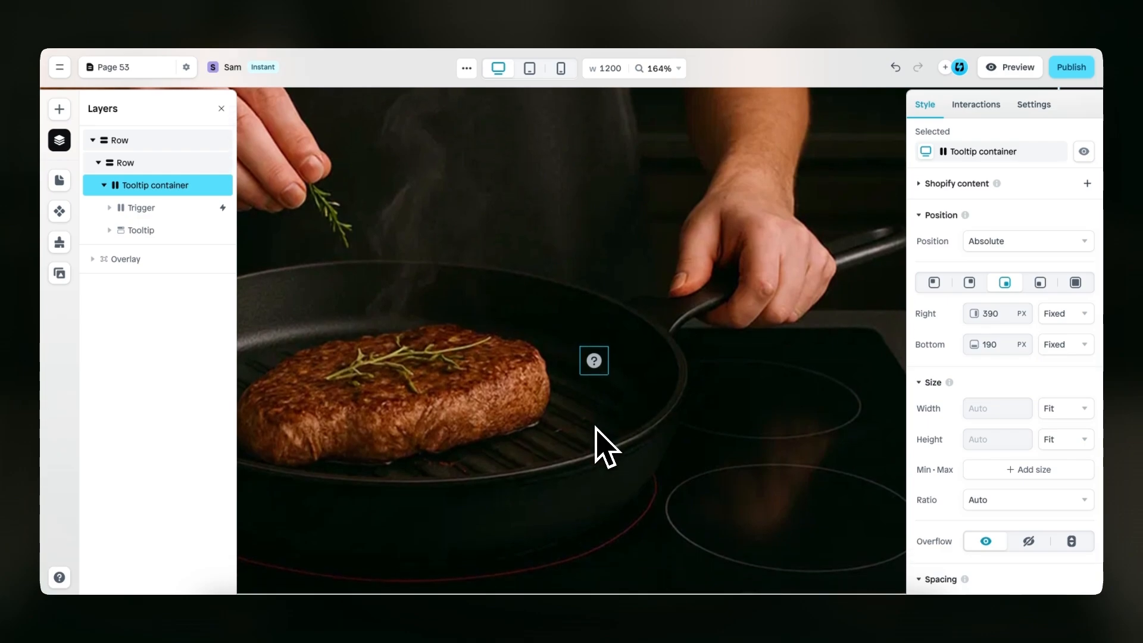
left_click(191, 216)
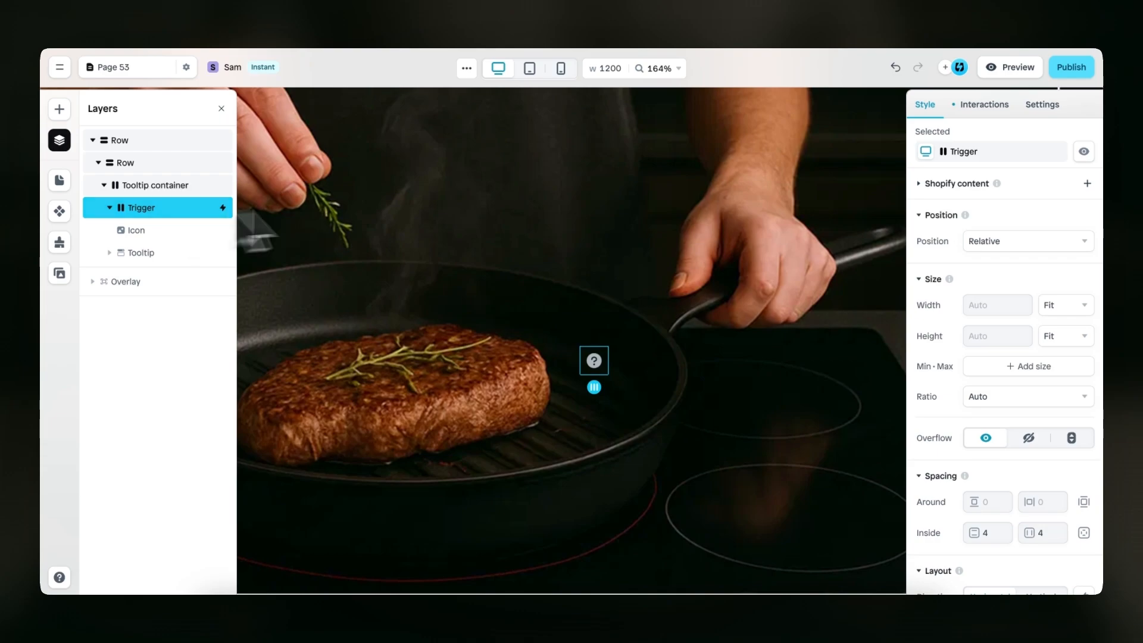
scroll(934, 423, "down", 5)
scroll(932, 420, "down", 2)
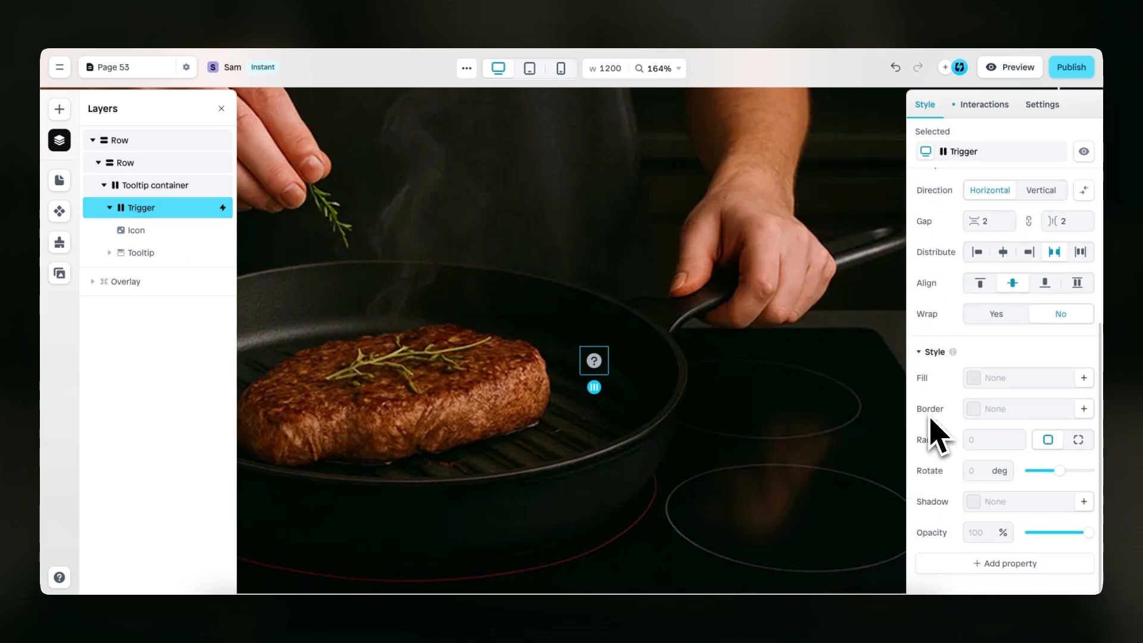
left_click(976, 384)
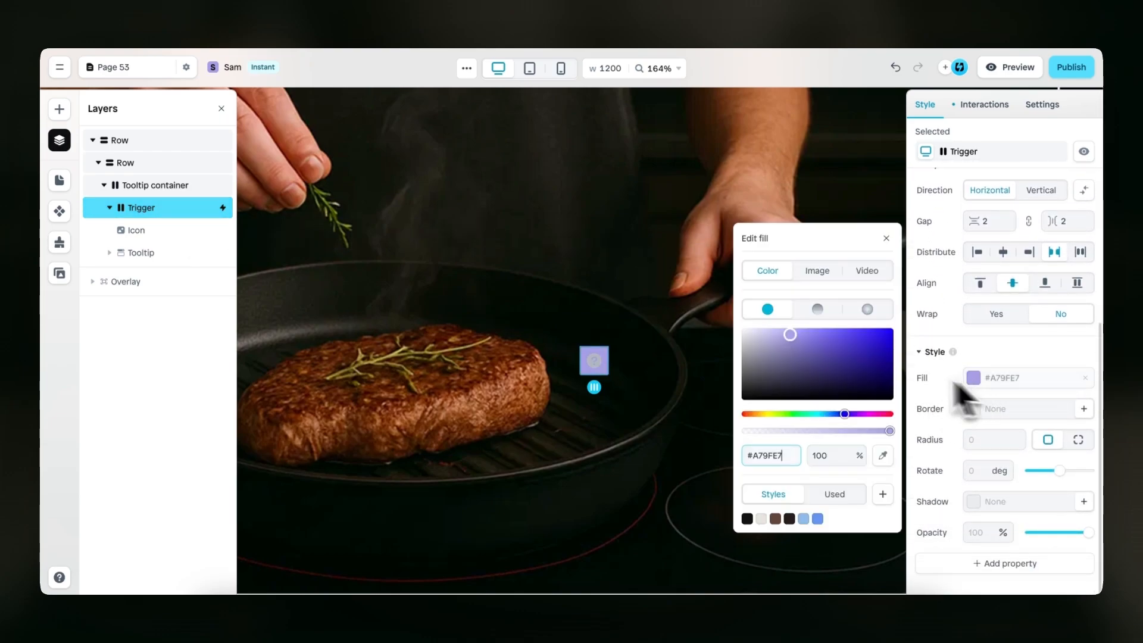
left_click_drag(824, 358, 659, 306)
left_click(825, 455)
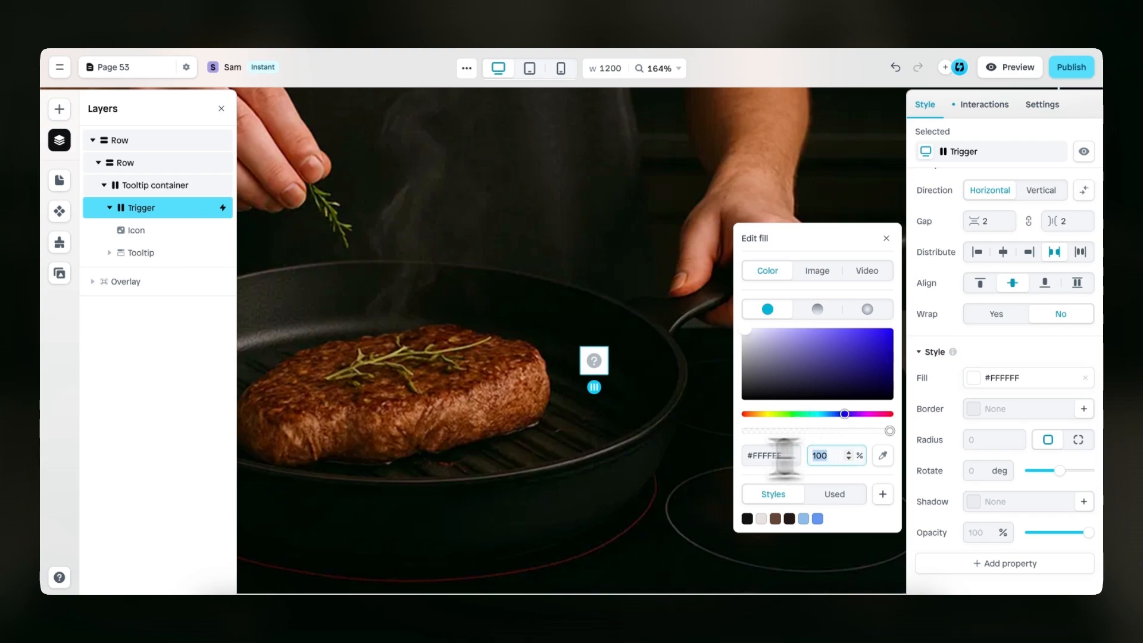
type("30")
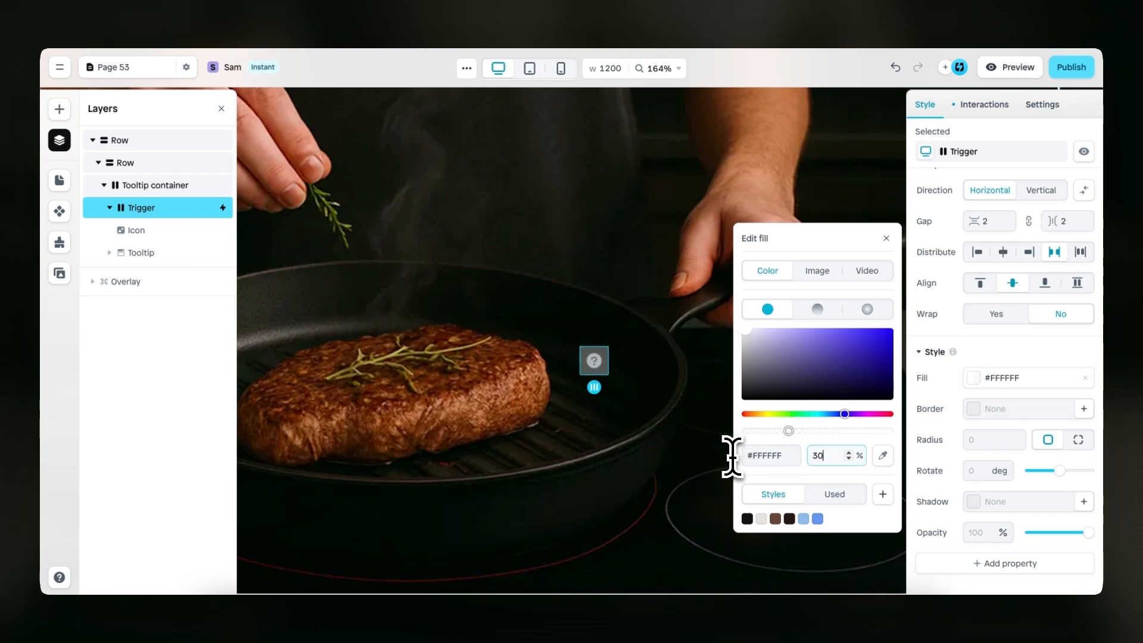
left_click(886, 239)
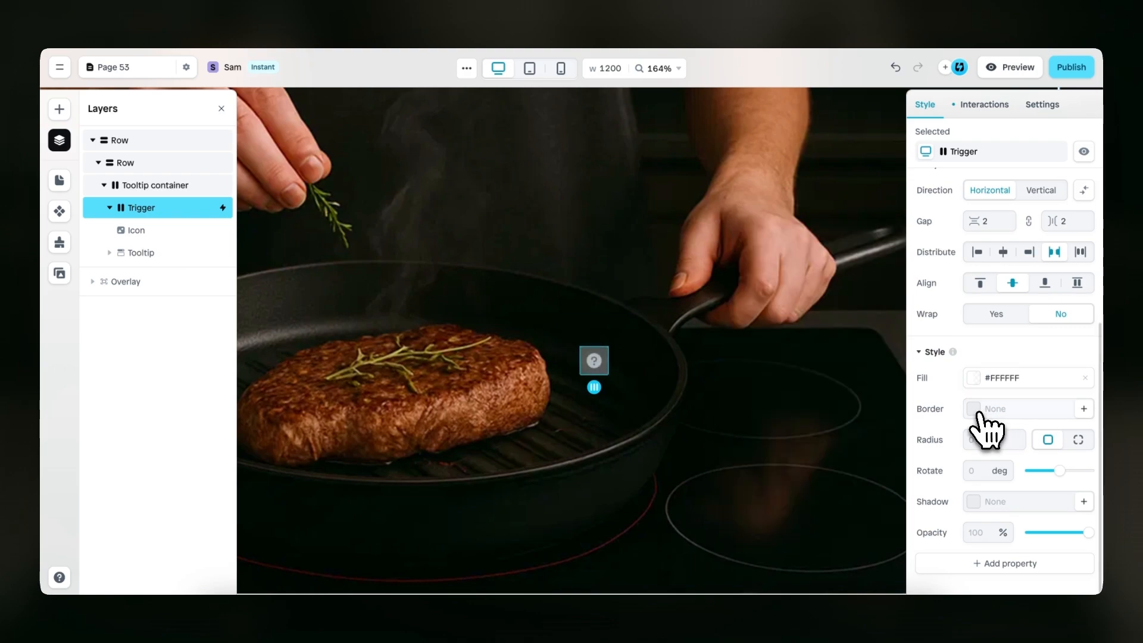
Give the Trigger a solid white border of width 1 and a corner radius of 99
left_click(975, 411)
left_click(813, 392)
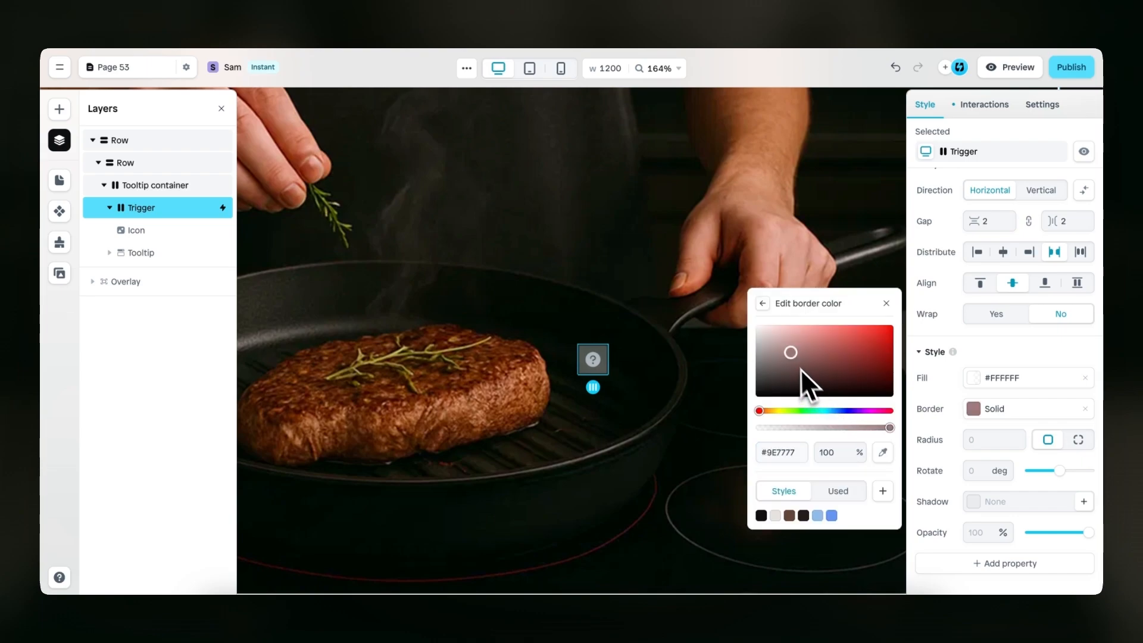
left_click(762, 305)
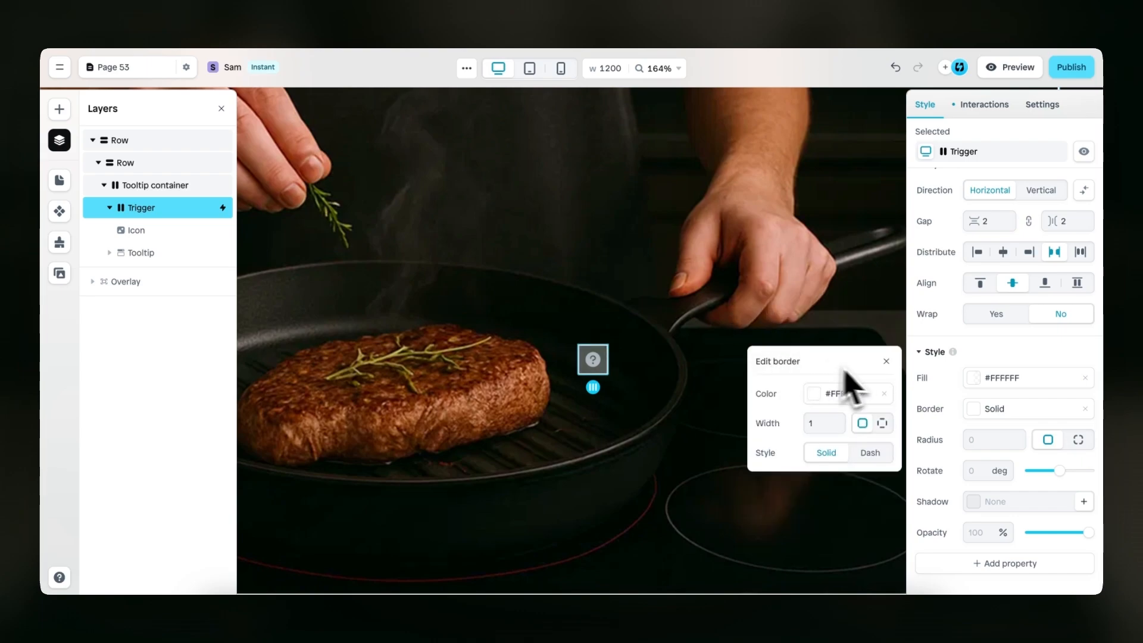
left_click(886, 360)
left_click(991, 444)
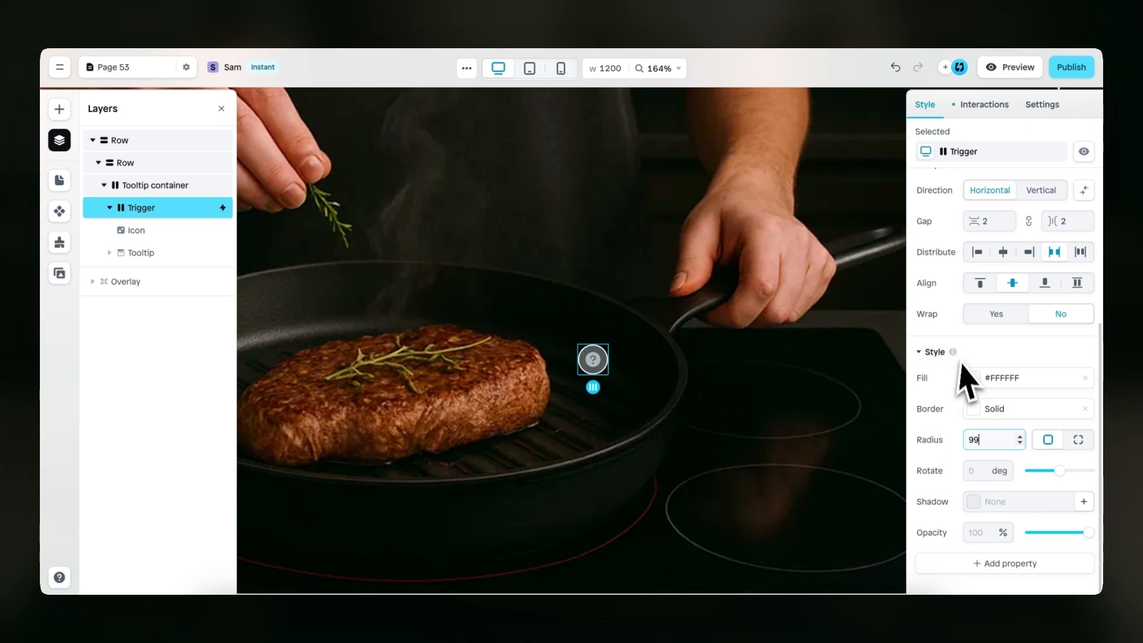
Set the Trigger's inside spacing to 8 both vertically and horizontally
scroll(964, 381, "up", 5)
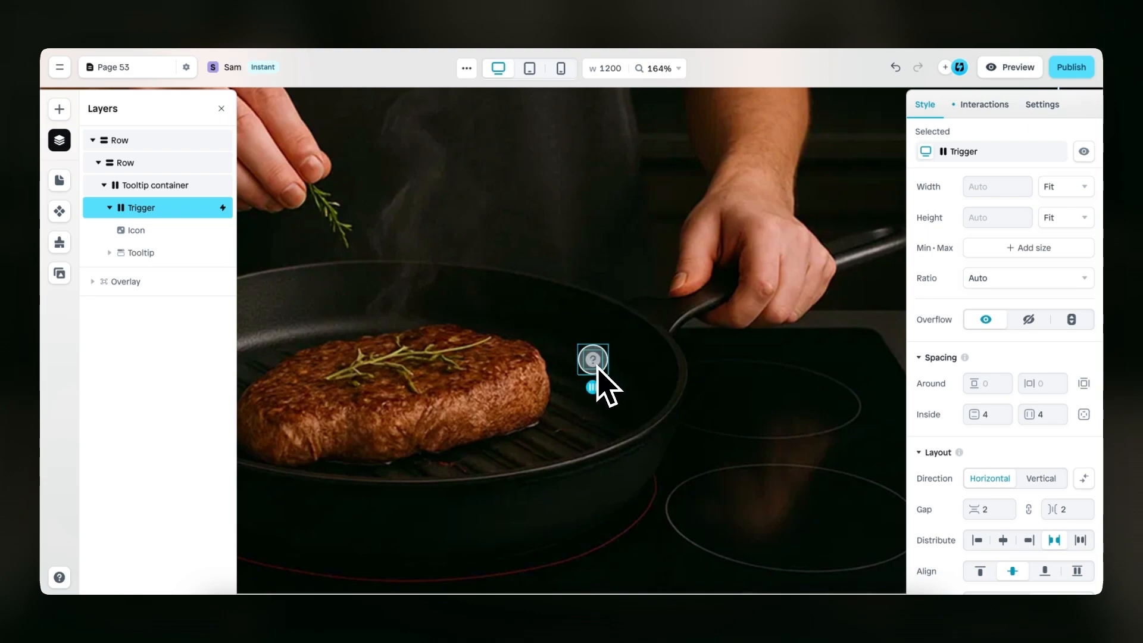
left_click_drag(992, 418, 947, 415)
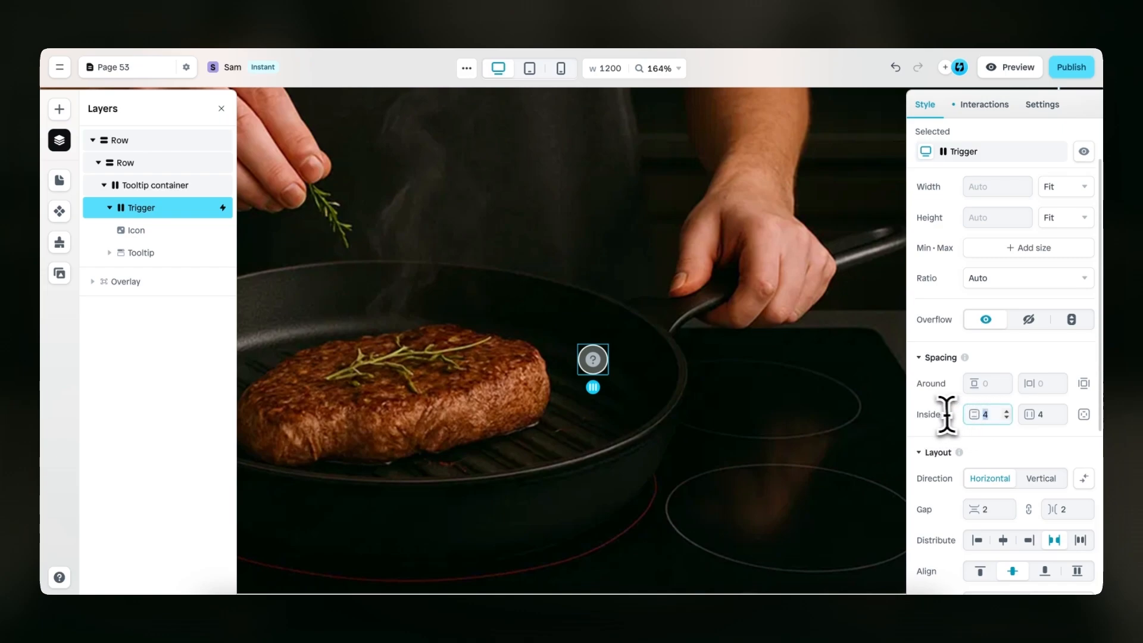
type("8")
left_click_drag(1046, 416, 973, 418)
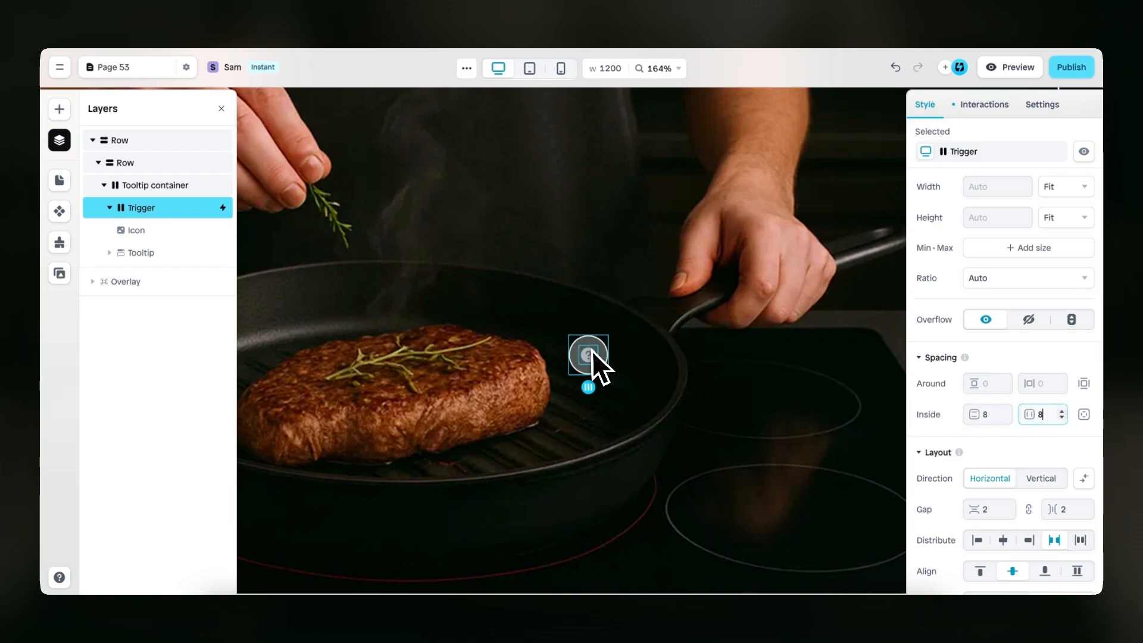
Replace the Trigger's question icon with the filled circle icon
left_click(592, 354)
scroll(923, 409, "down", 1)
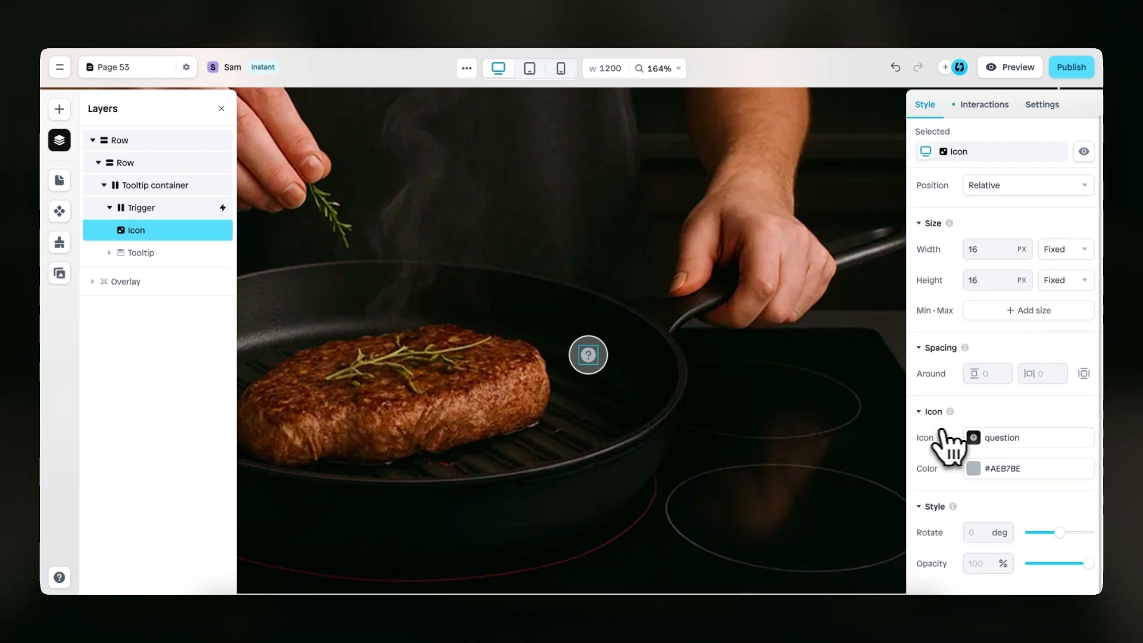
left_click(974, 438)
left_click(833, 402)
type("circle")
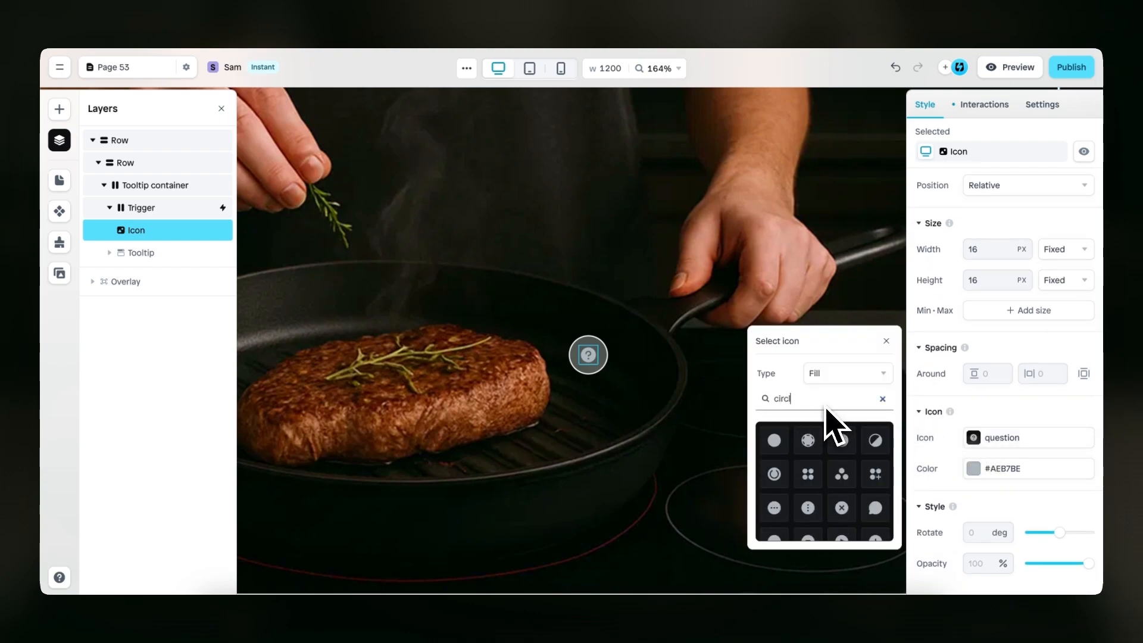
left_click(775, 442)
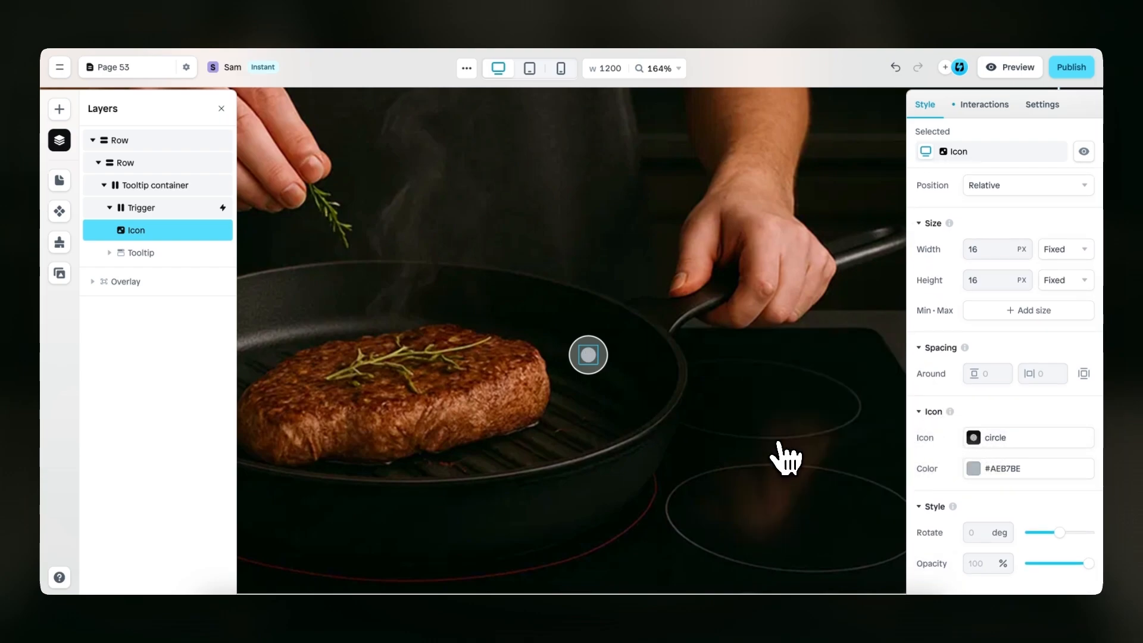
Change the circle icon's color to white #FFFFFF
left_click(974, 469)
left_click_drag(867, 442, 688, 375)
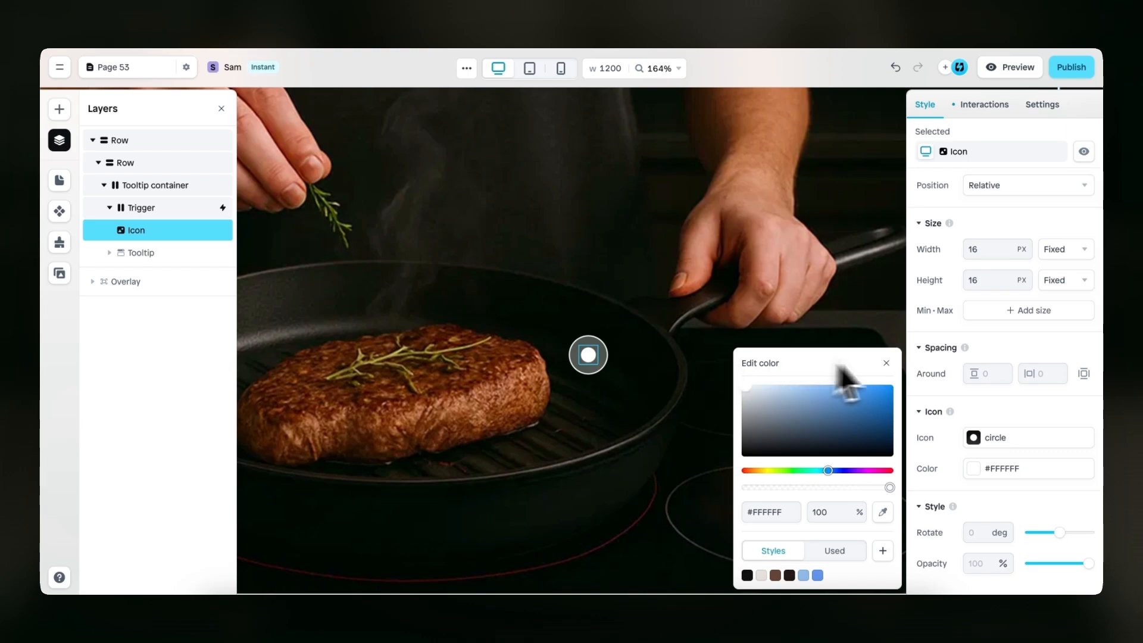
left_click(887, 364)
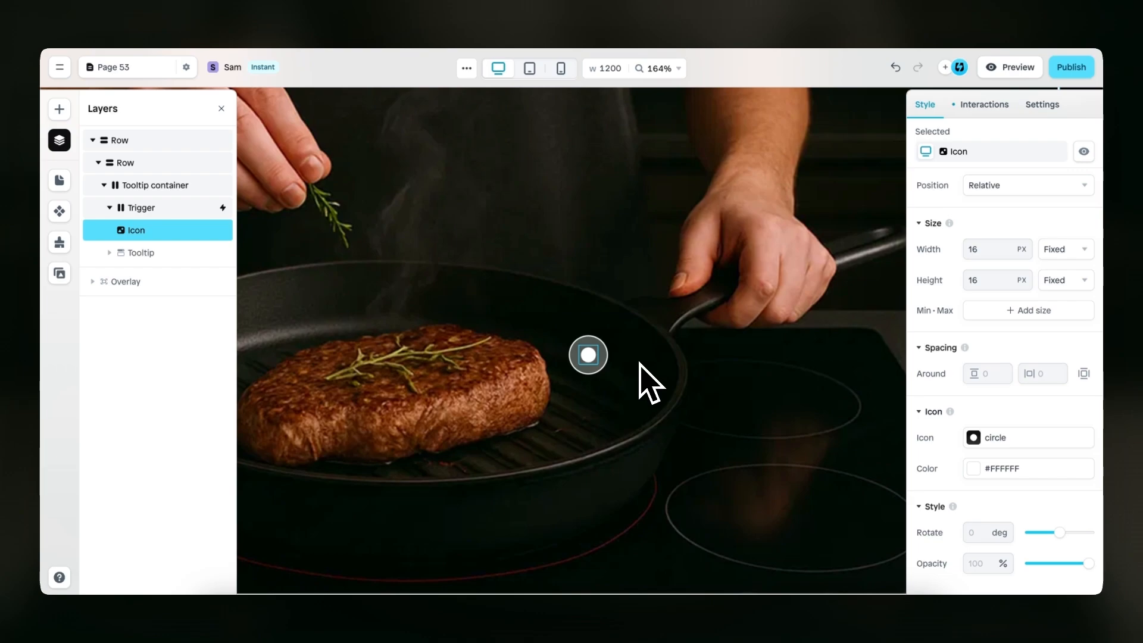
Set the circle icon's width and height to 20 px each
left_click(983, 249)
type("20")
key("Tab")
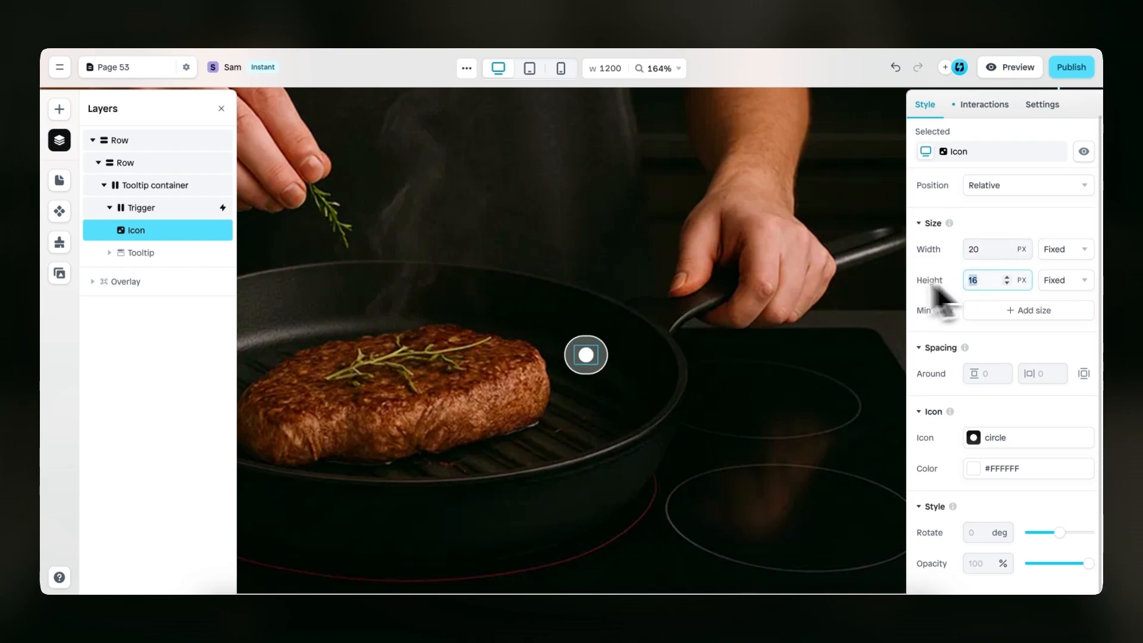
type("20")
Give the Trigger's Active effect a blue #6495ED fill at 30% opacity
left_click(608, 351)
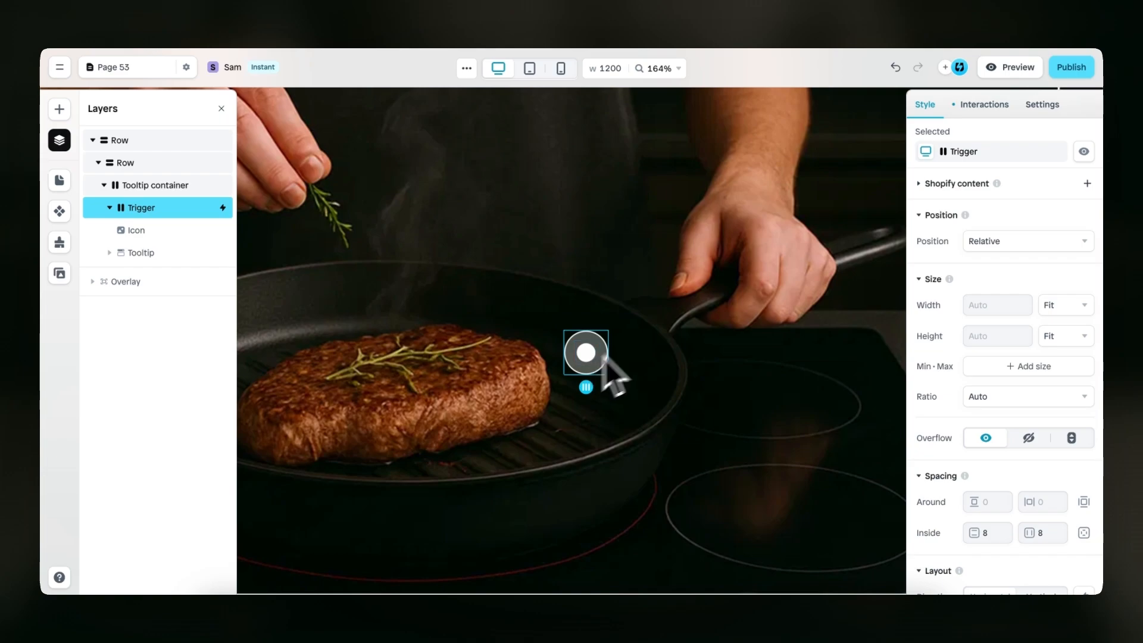
left_click(984, 105)
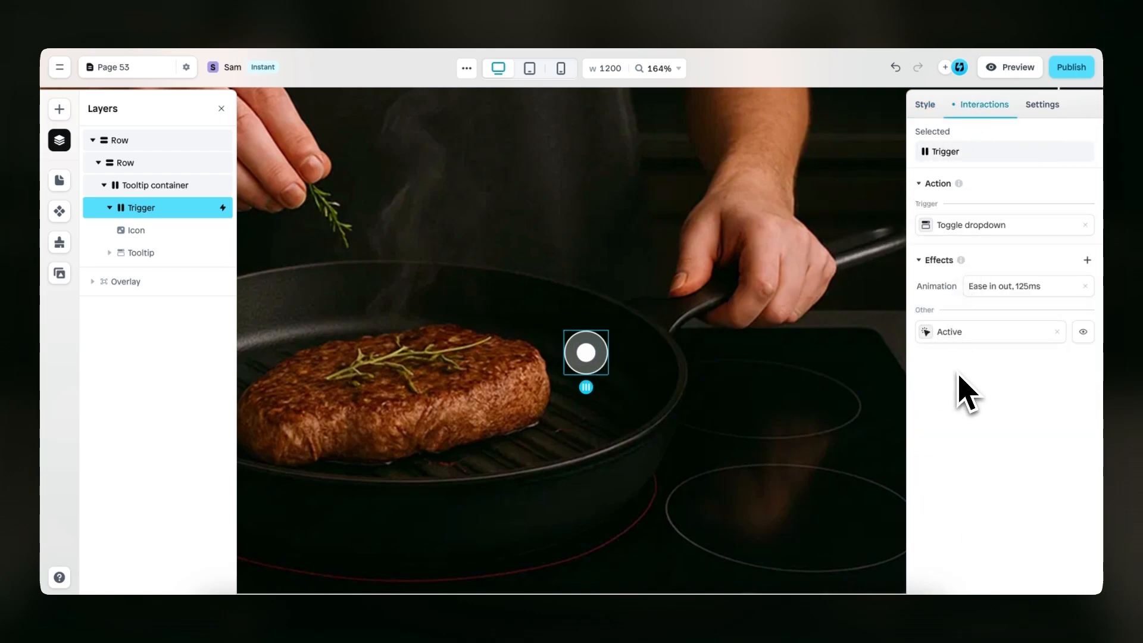
left_click(931, 334)
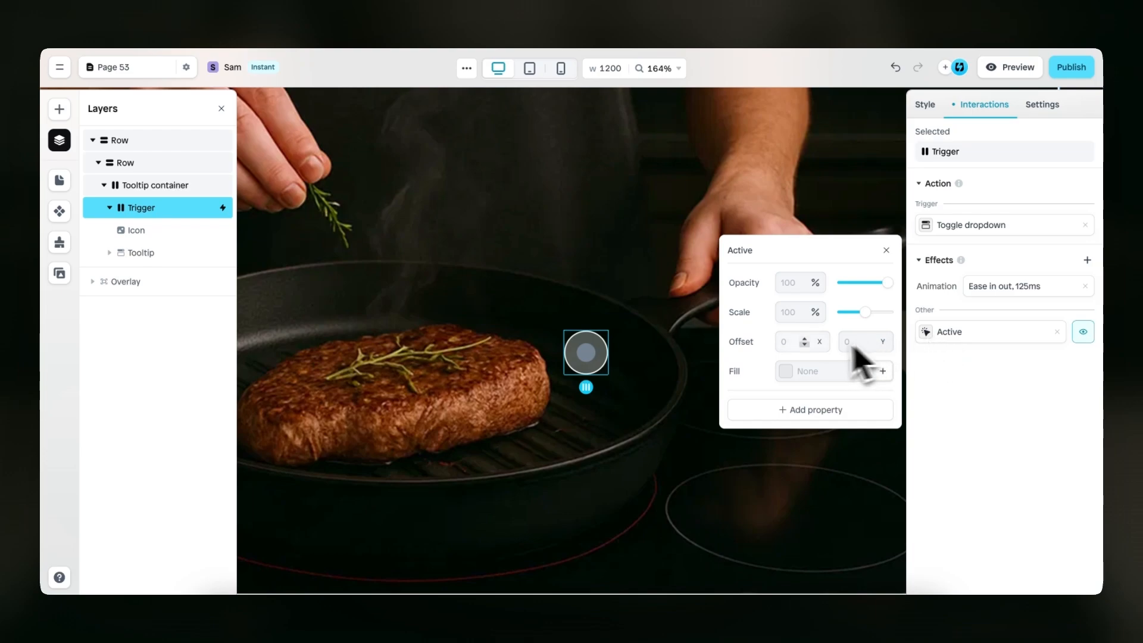
left_click(786, 371)
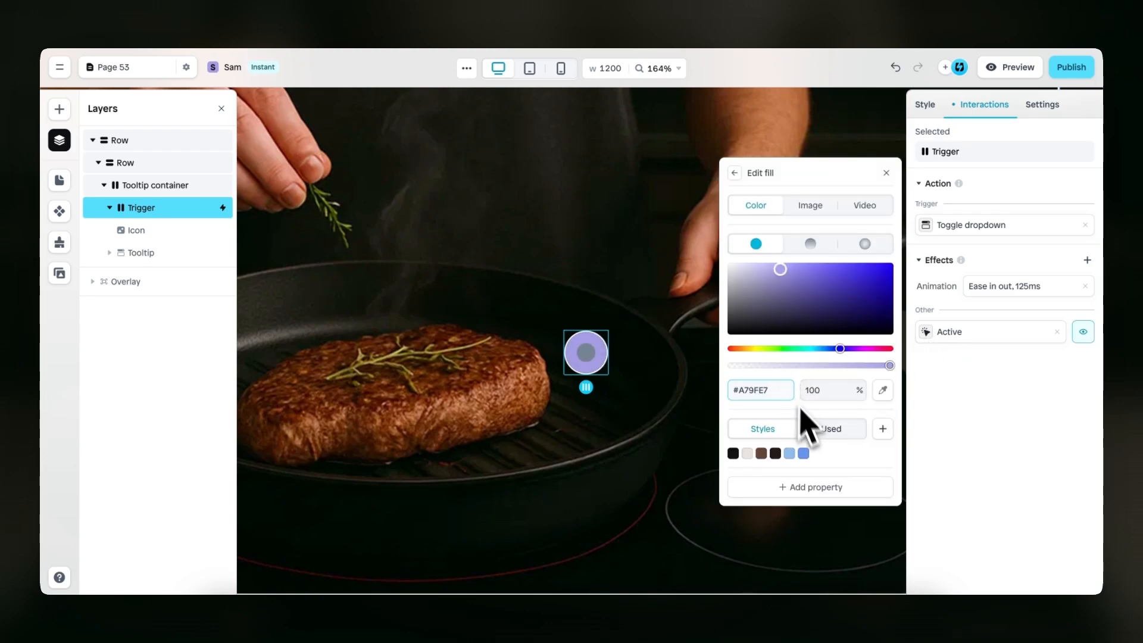
left_click(803, 454)
left_click(825, 390)
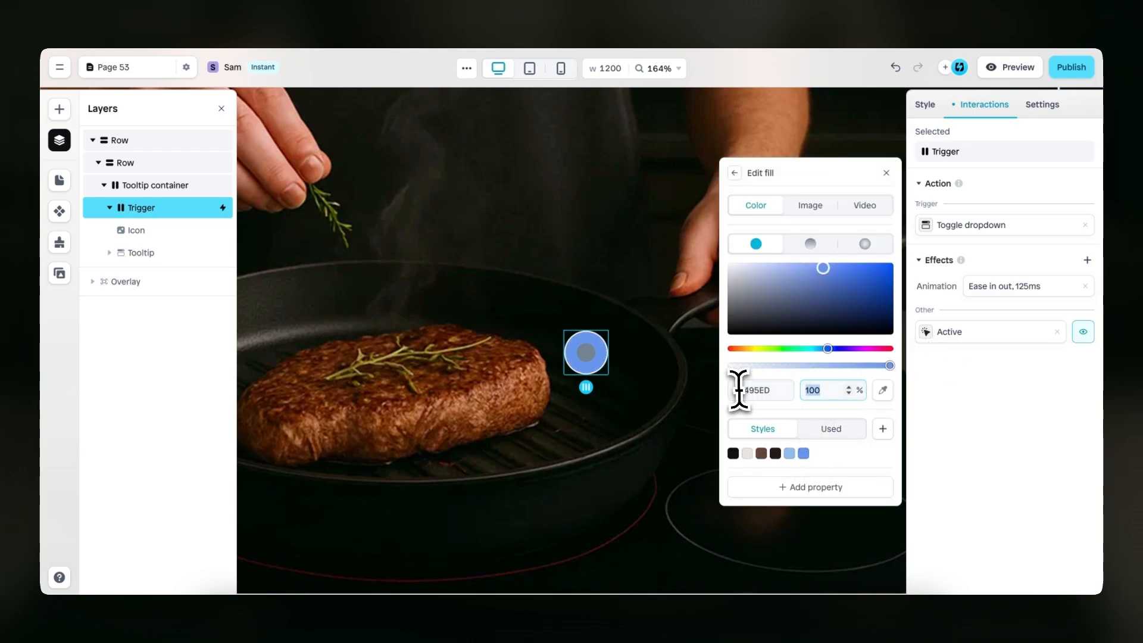
type("30")
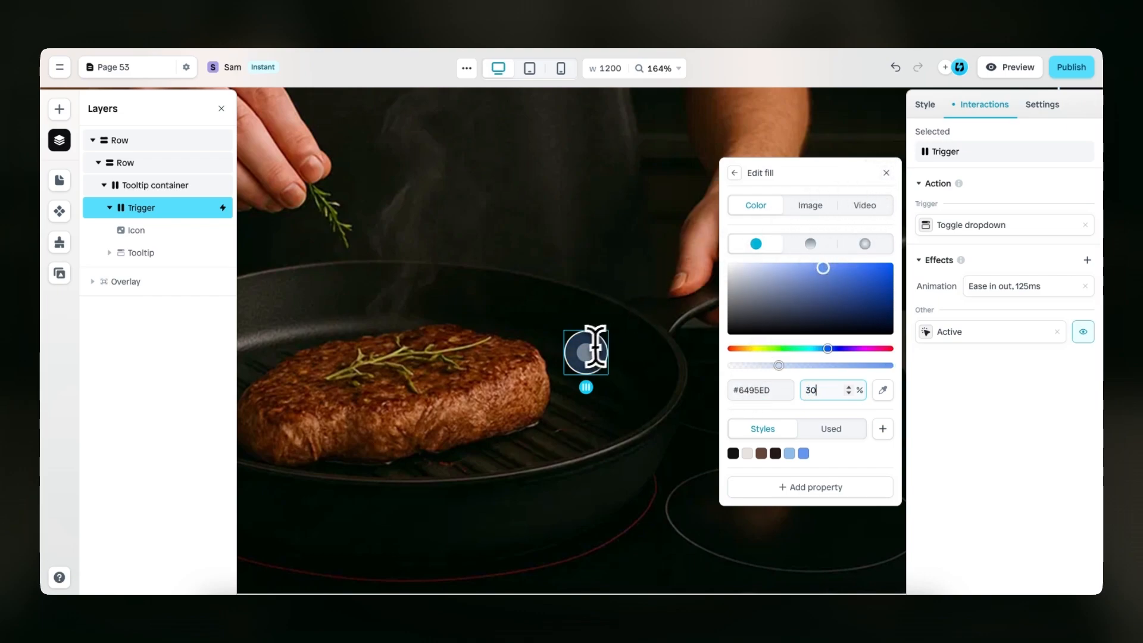
left_click(886, 173)
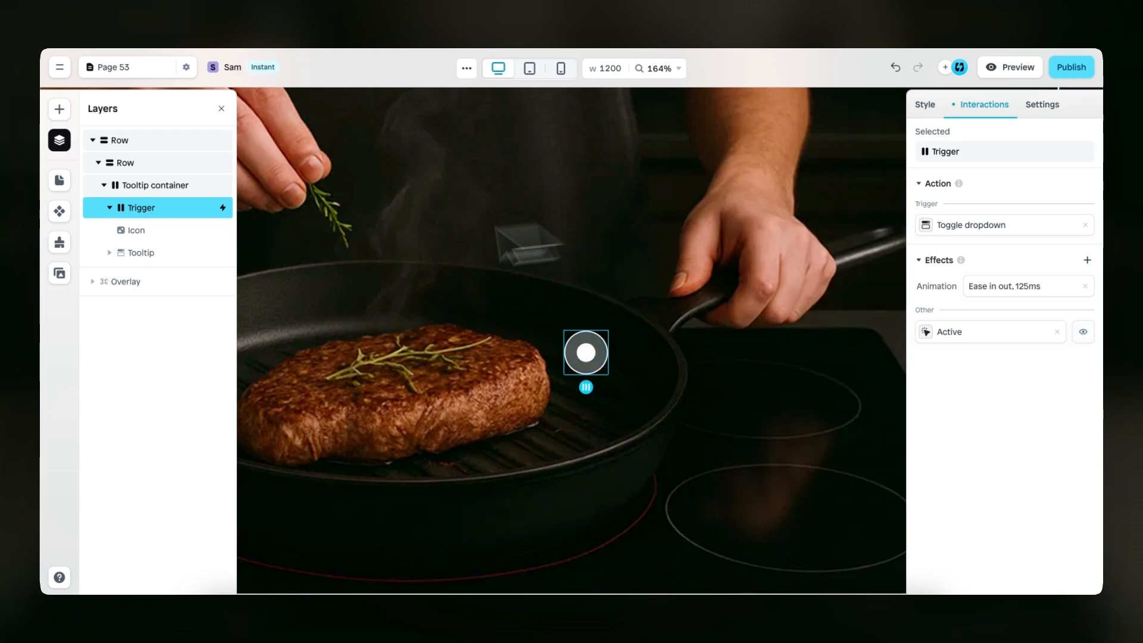
Remove the Active effect from the Trigger's Icon and return to its style settings
left_click(168, 231)
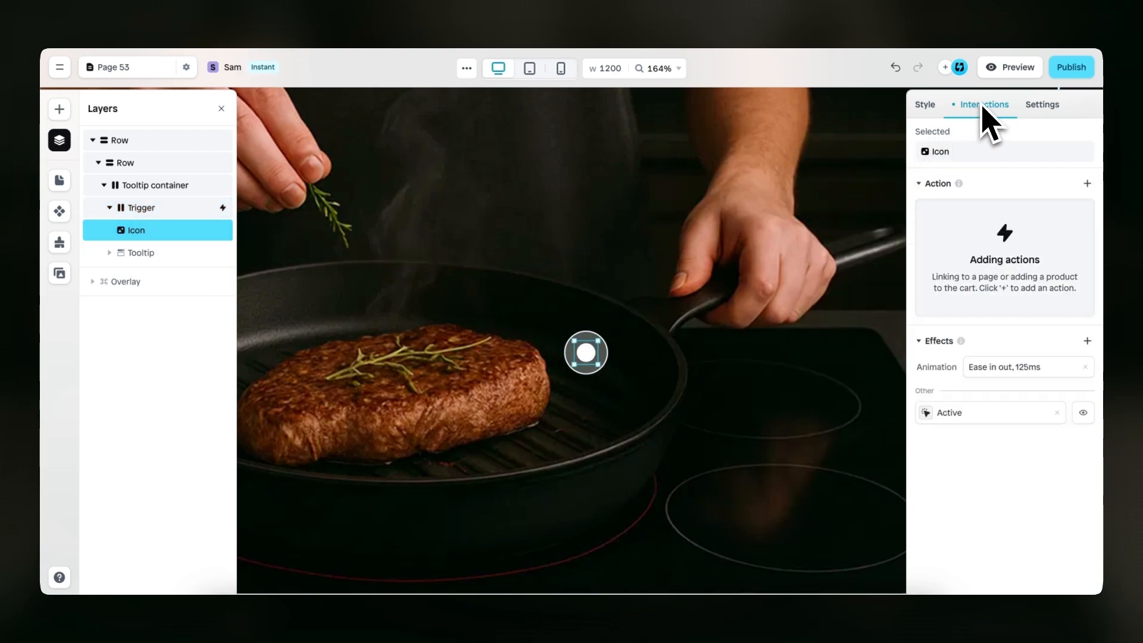
left_click(939, 415)
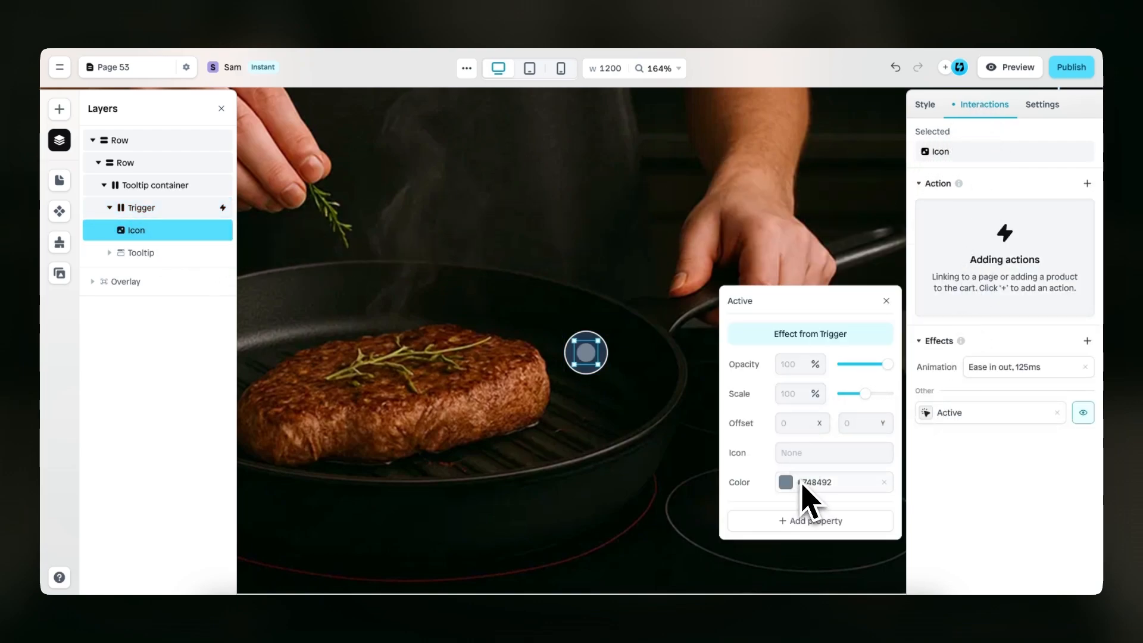
left_click(887, 301)
left_click(1057, 412)
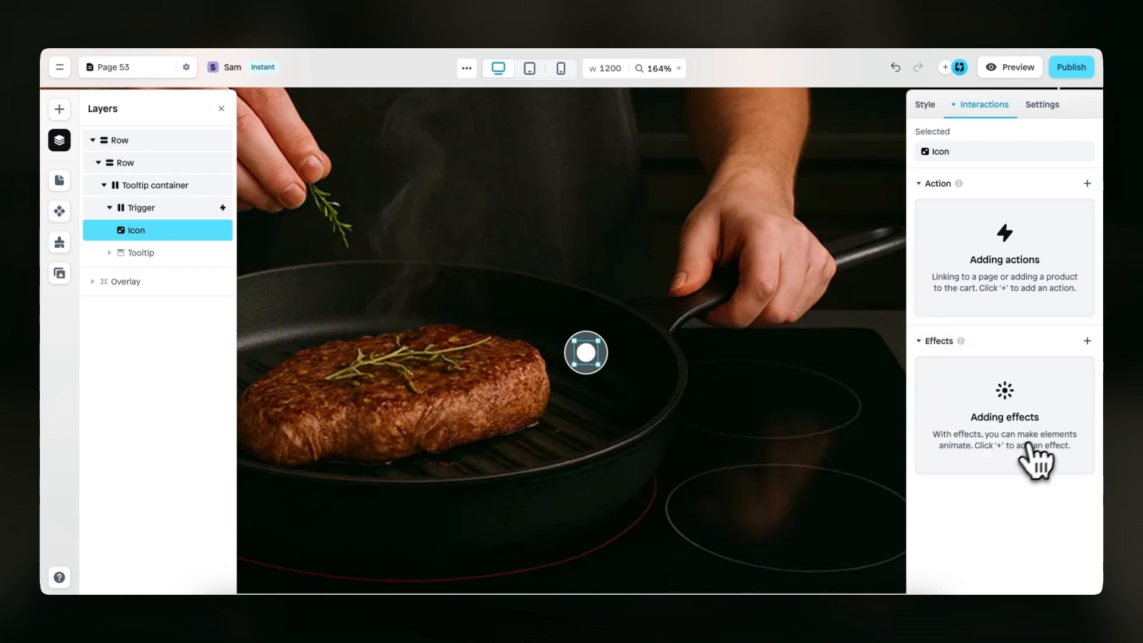
left_click(926, 106)
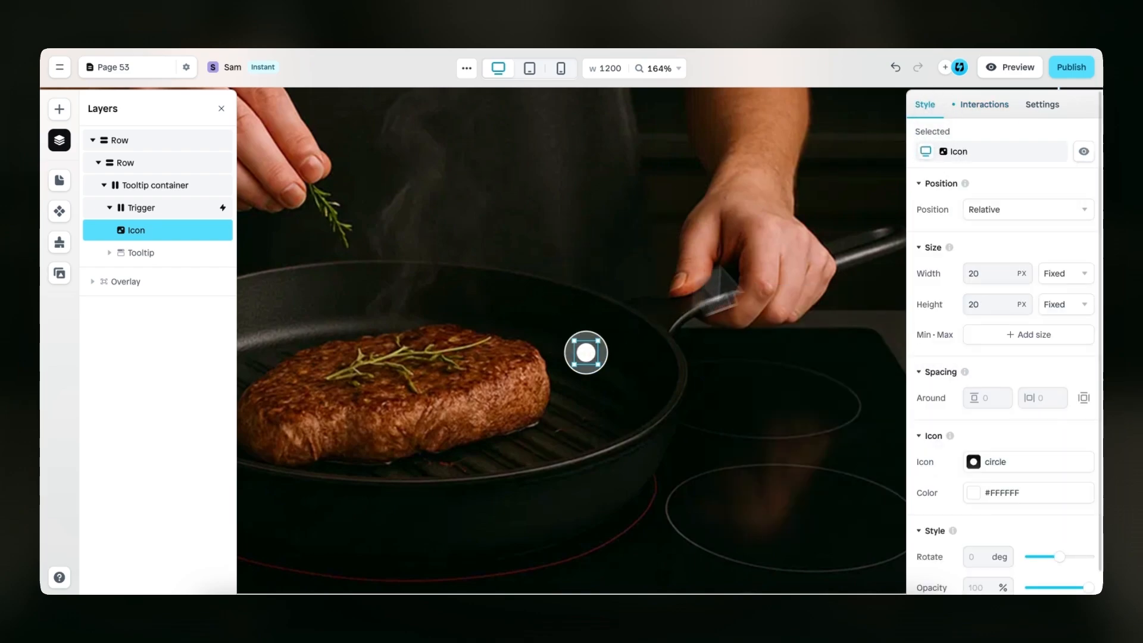
Preview the page with the hotspot, return to editing and select the Trigger
left_click(1006, 67)
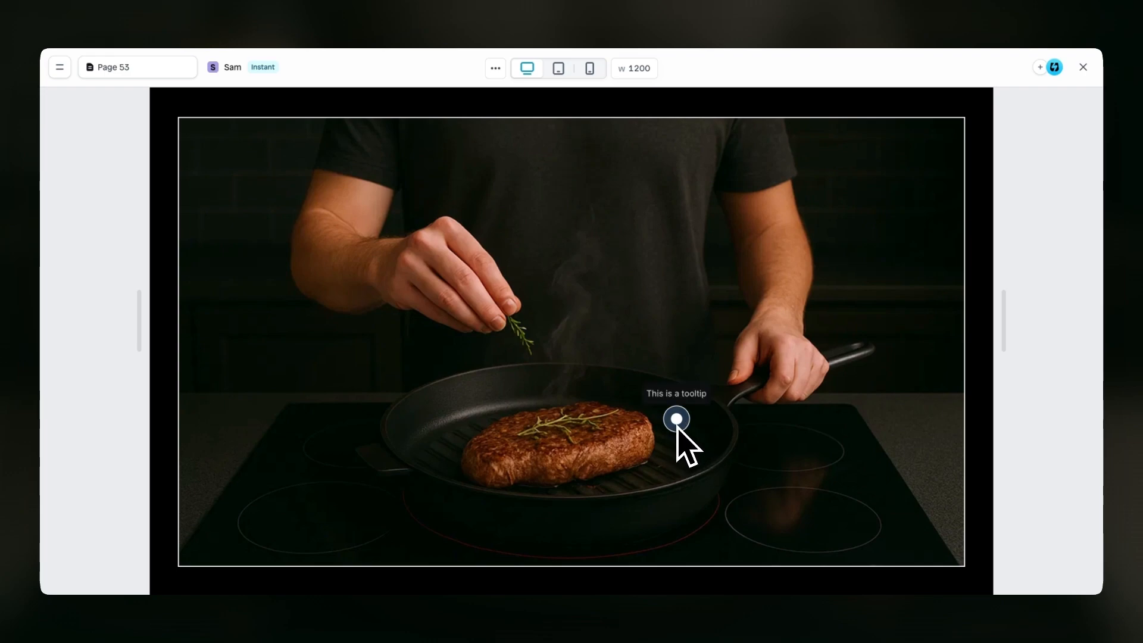
left_click(1085, 67)
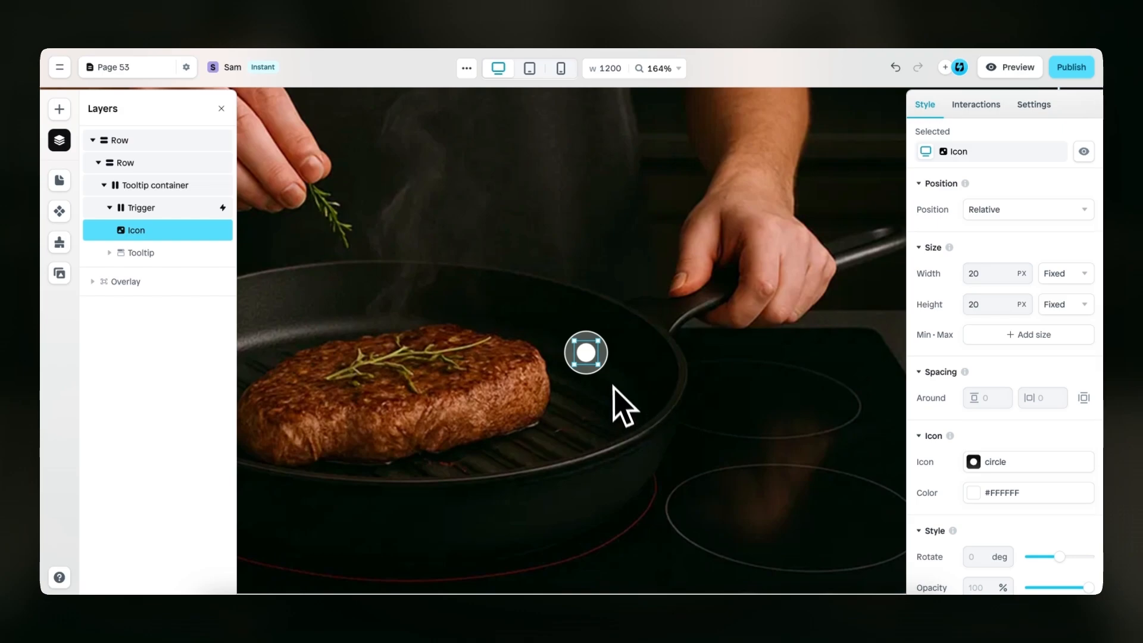
left_click(606, 354)
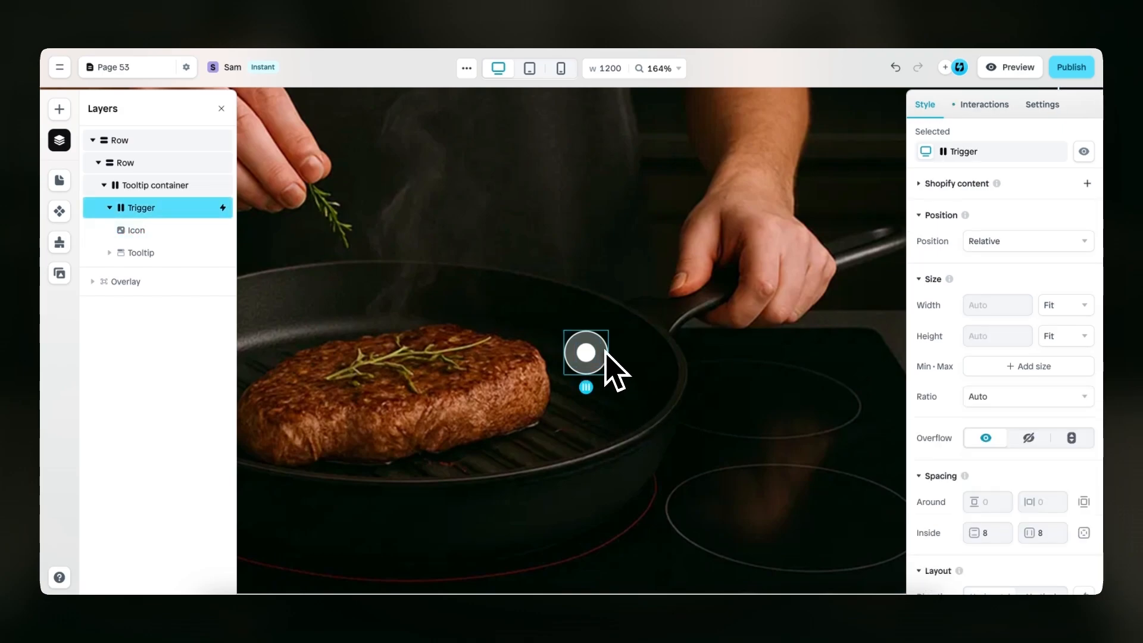
Set the Tooltip's dropdown offset to 12 px
left_click(164, 253)
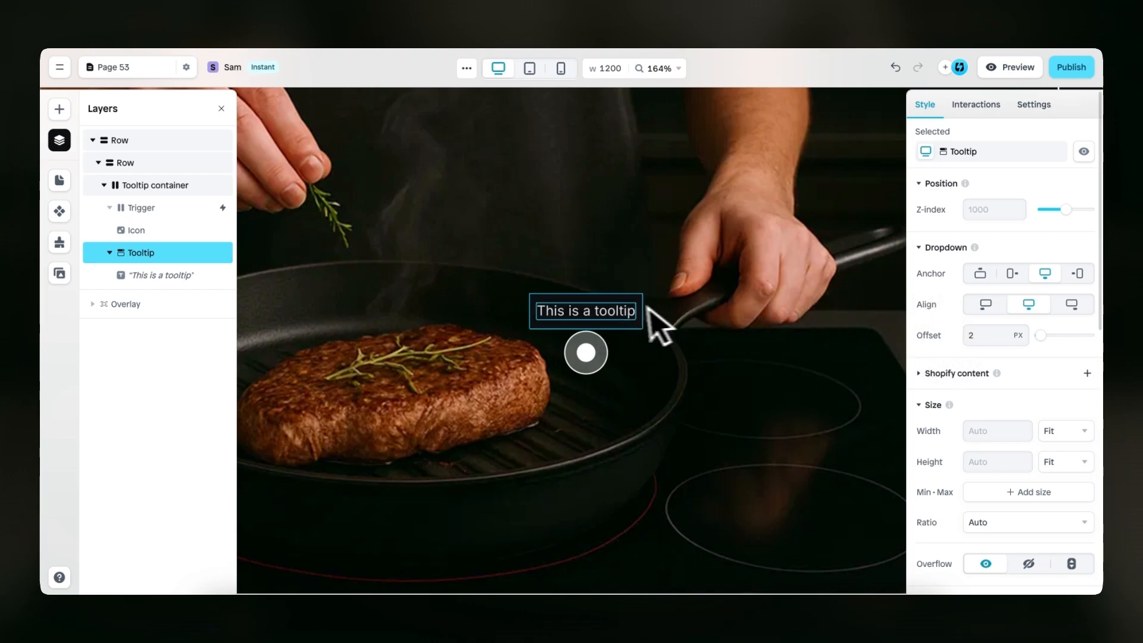
left_click(979, 331)
type("1")
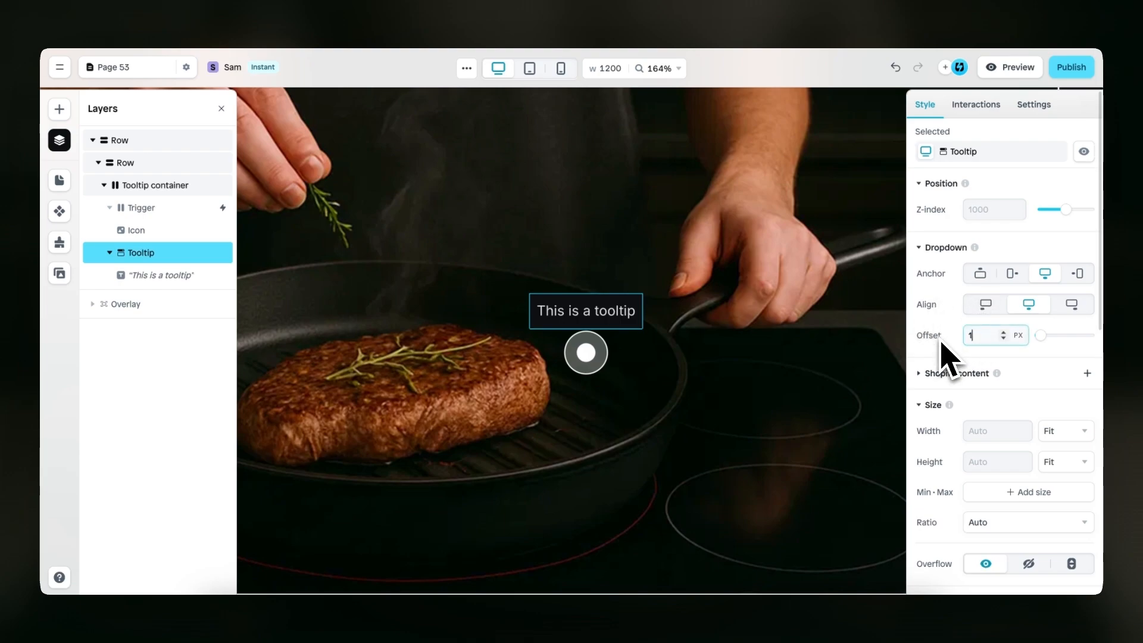
type("2")
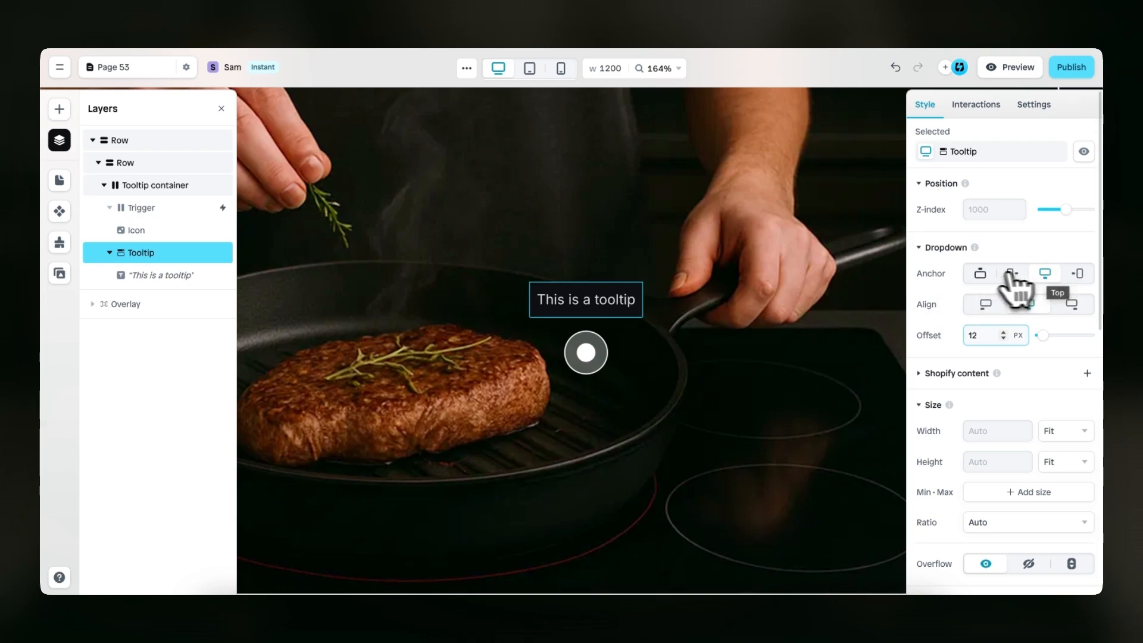
Try other anchor and alignment options for the Tooltip, ending on the Top anchor with centered alignment
left_click(982, 273)
left_click(1014, 274)
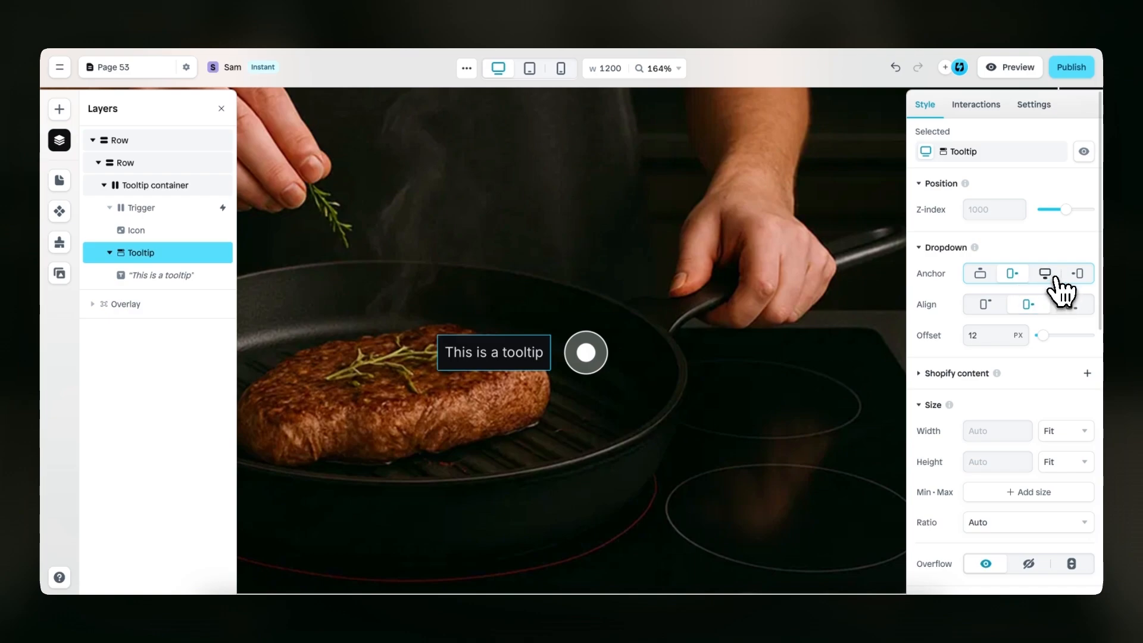
left_click(1047, 274)
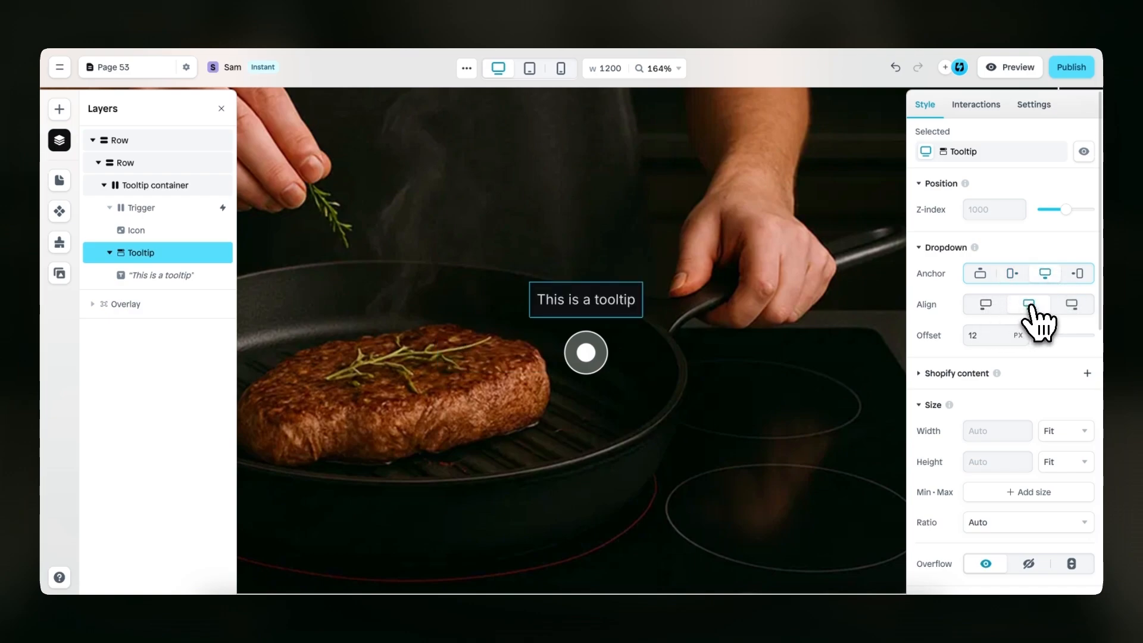
left_click(987, 304)
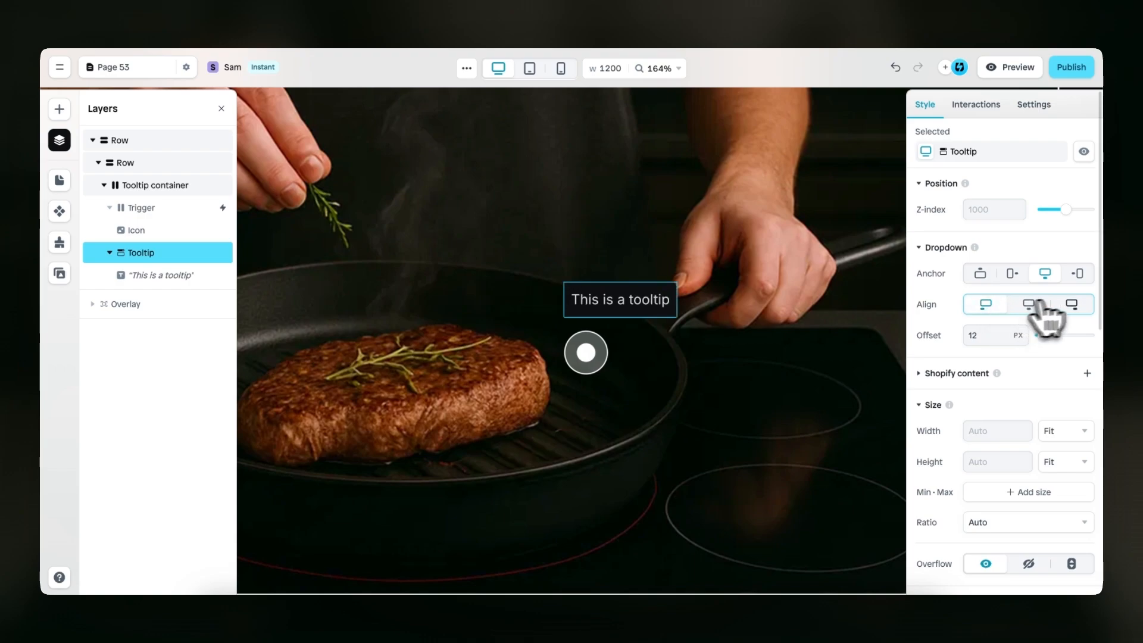
left_click(1070, 306)
left_click(1030, 306)
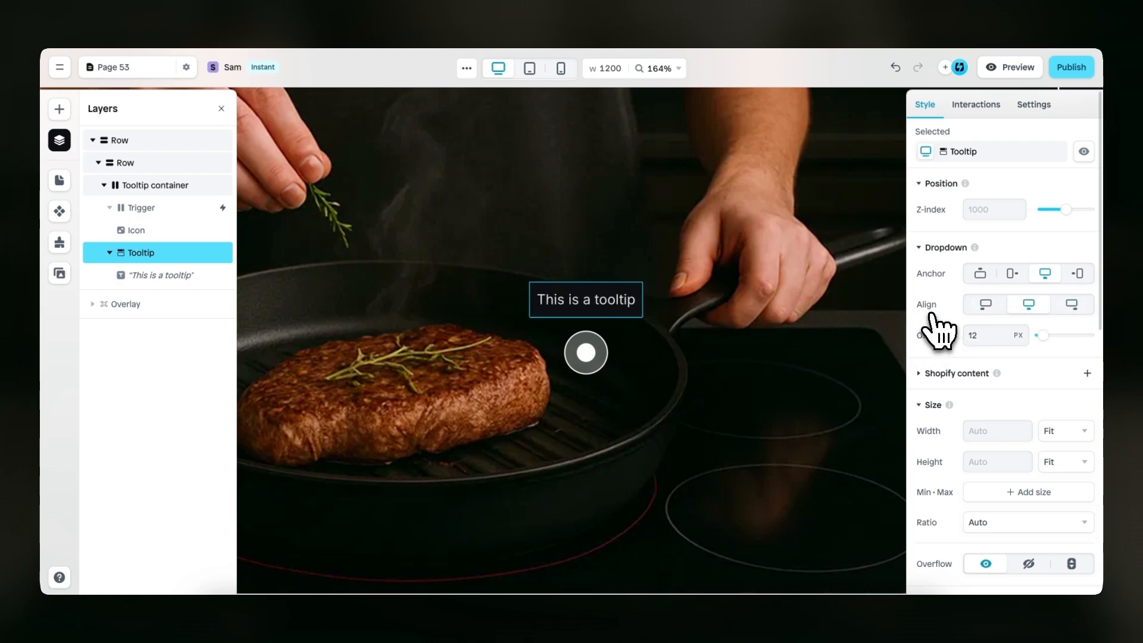
Fill the Tooltip with white #FFFFFF at 80% opacity
scroll(941, 330, "down", 5)
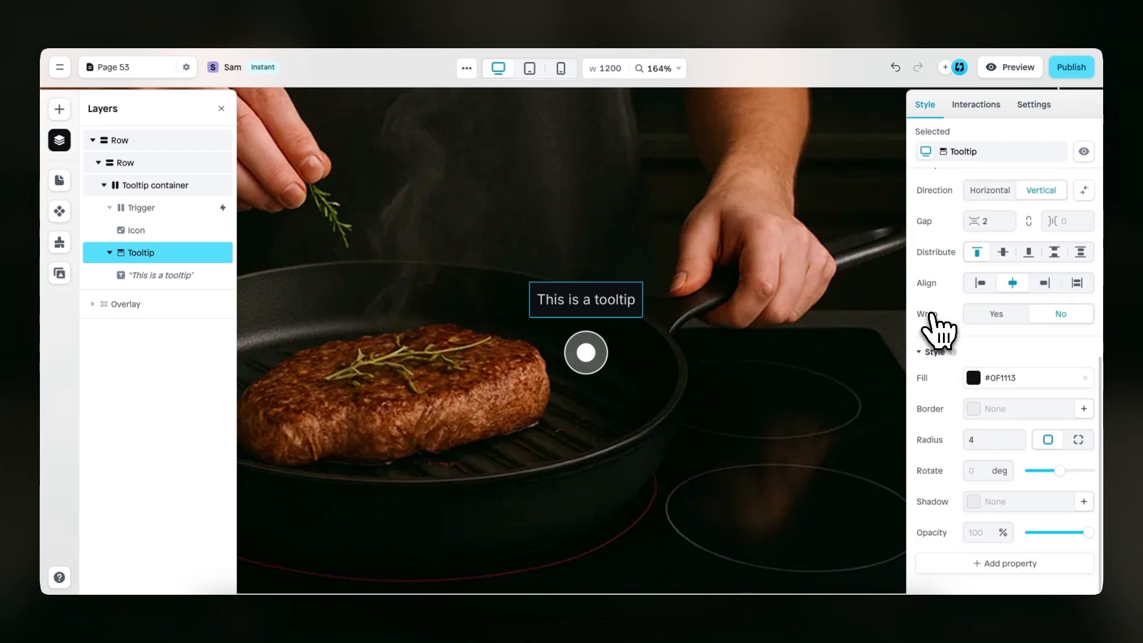
left_click(973, 377)
left_click(797, 355)
left_click_drag(799, 358, 706, 305)
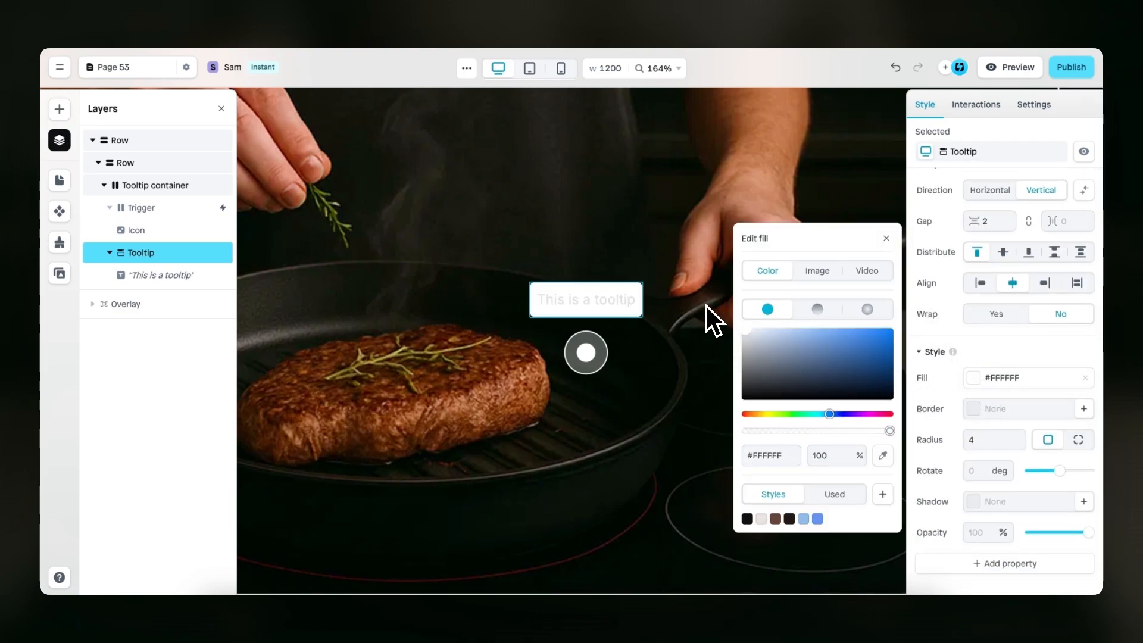
double_click(827, 454)
type("80")
key("Return")
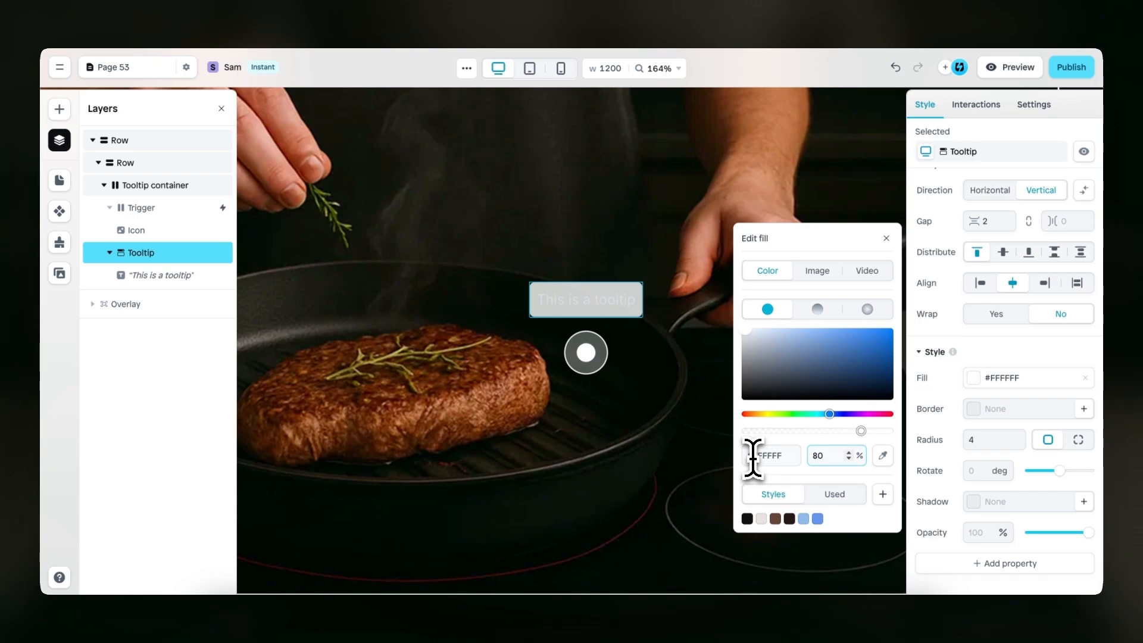
left_click(886, 238)
Set the Tooltip's size to a fixed width of 350 px and height of 150 px
scroll(976, 357, "down", 5)
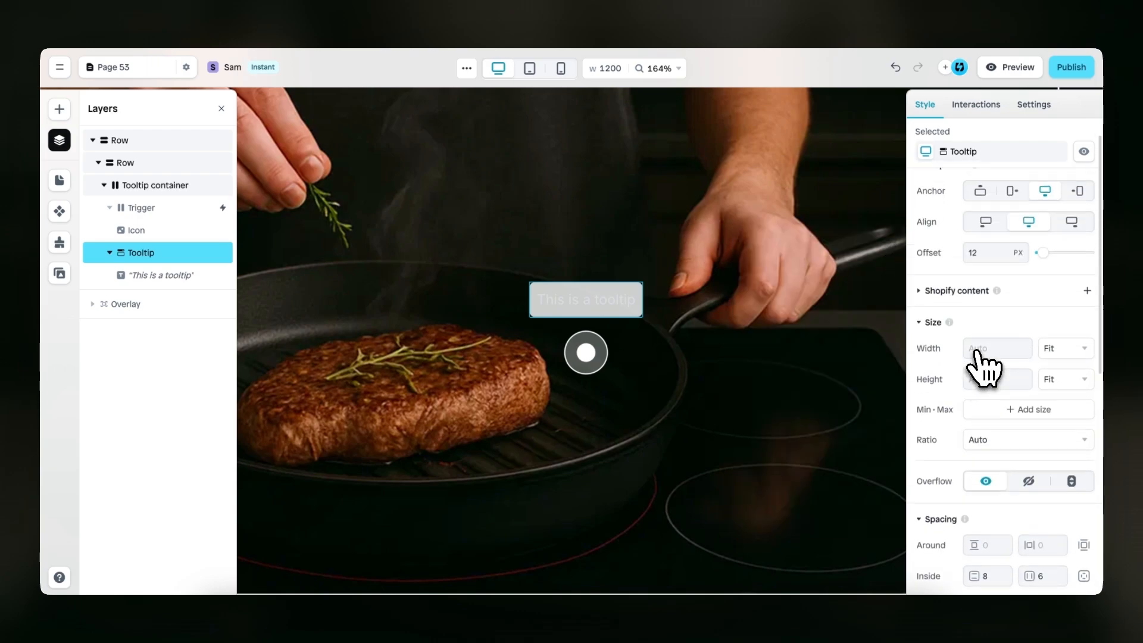
scroll(988, 357, "up", 3)
scroll(1000, 358, "down", 2)
left_click(977, 380)
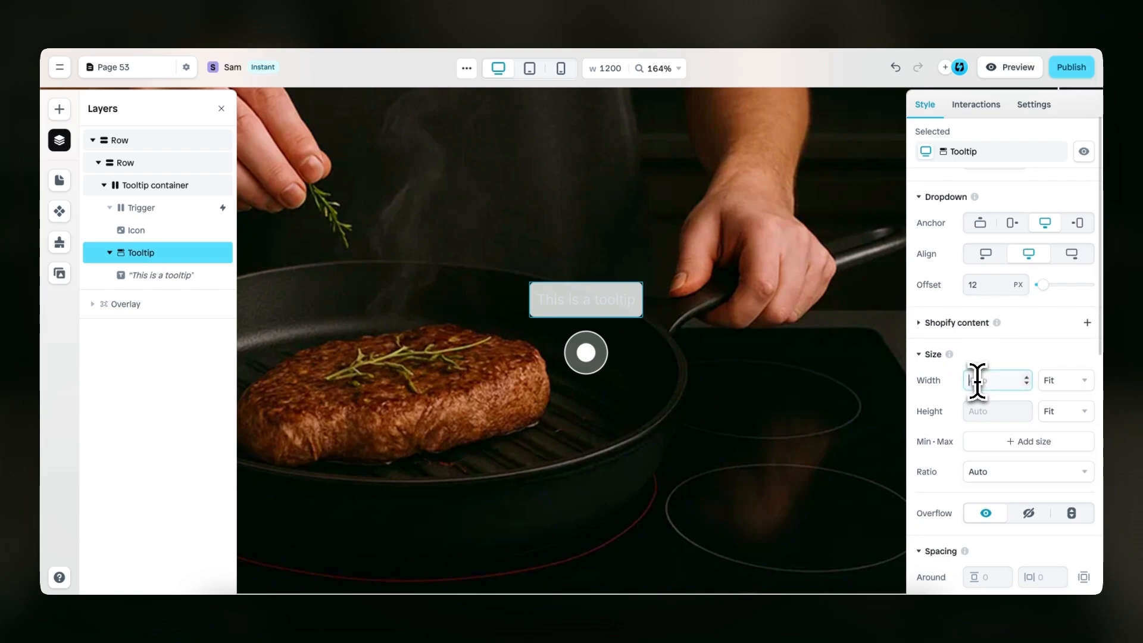
type("350")
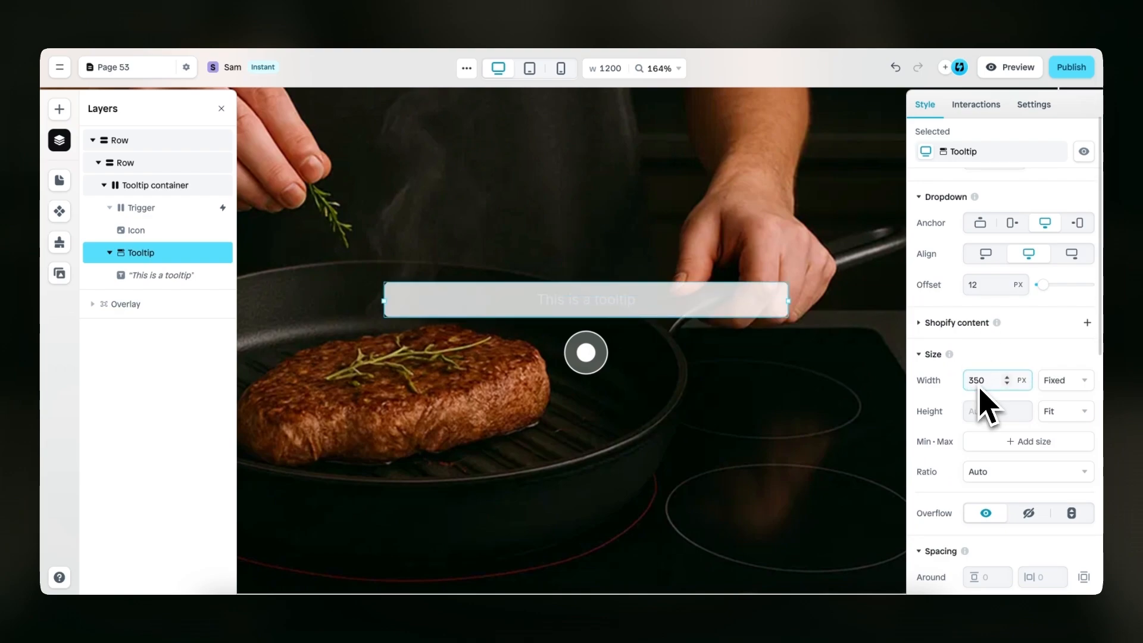
left_click(985, 411)
type("1")
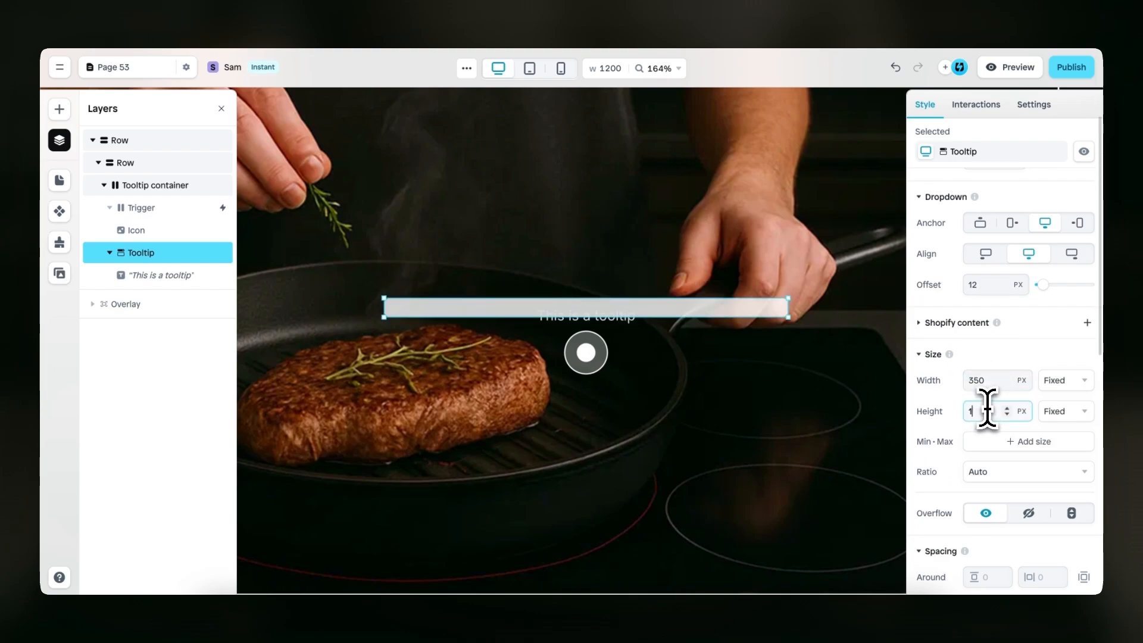
type("50")
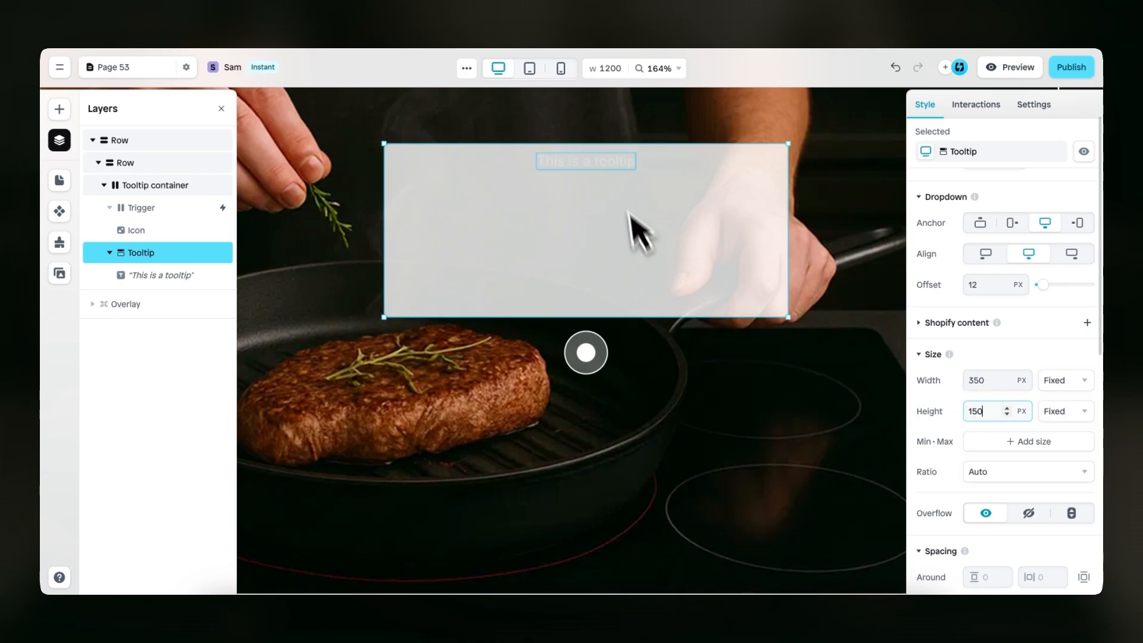
Delete the "This is a tooltip" text and insert a Column layout inside the Tooltip
left_click(616, 169)
key("Delete")
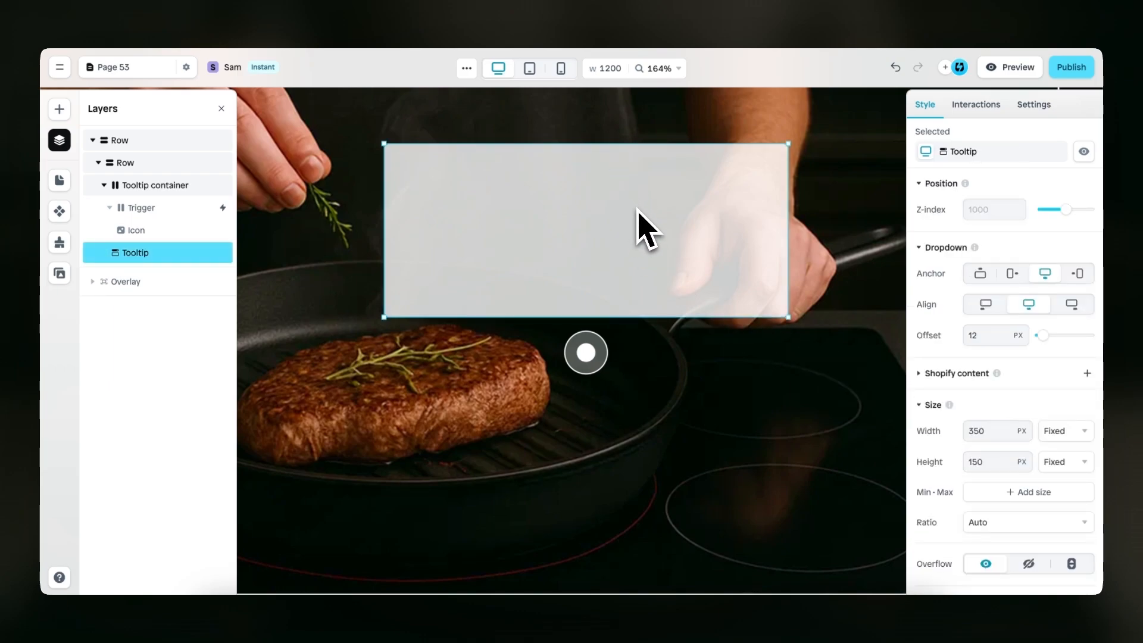
key("a")
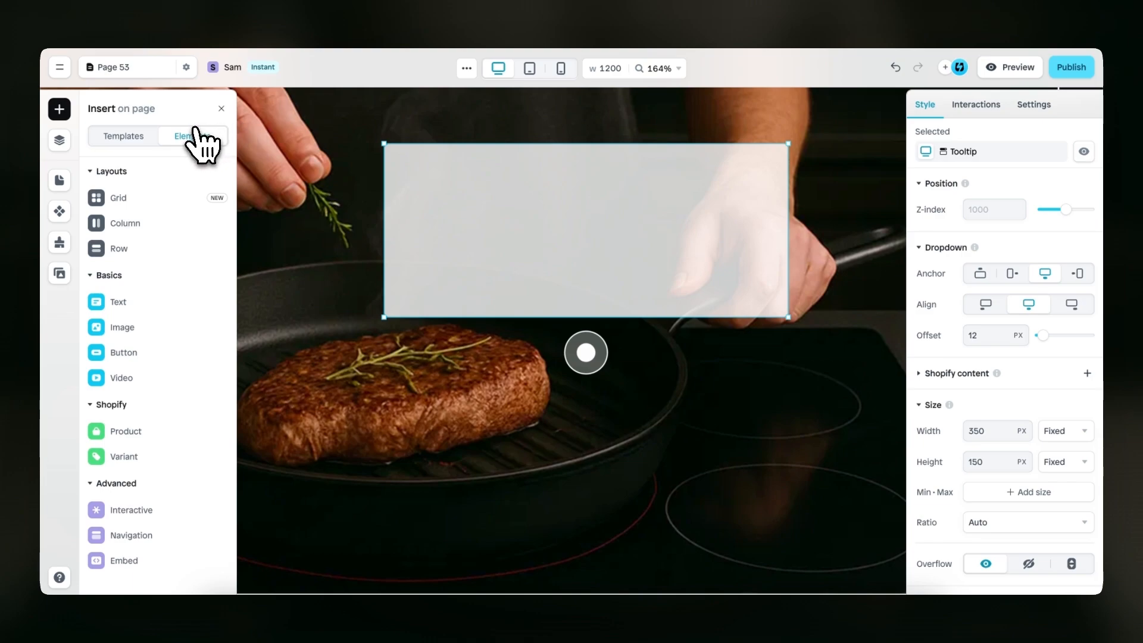
mouse_move(176, 225)
left_click_drag(354, 191, 551, 234)
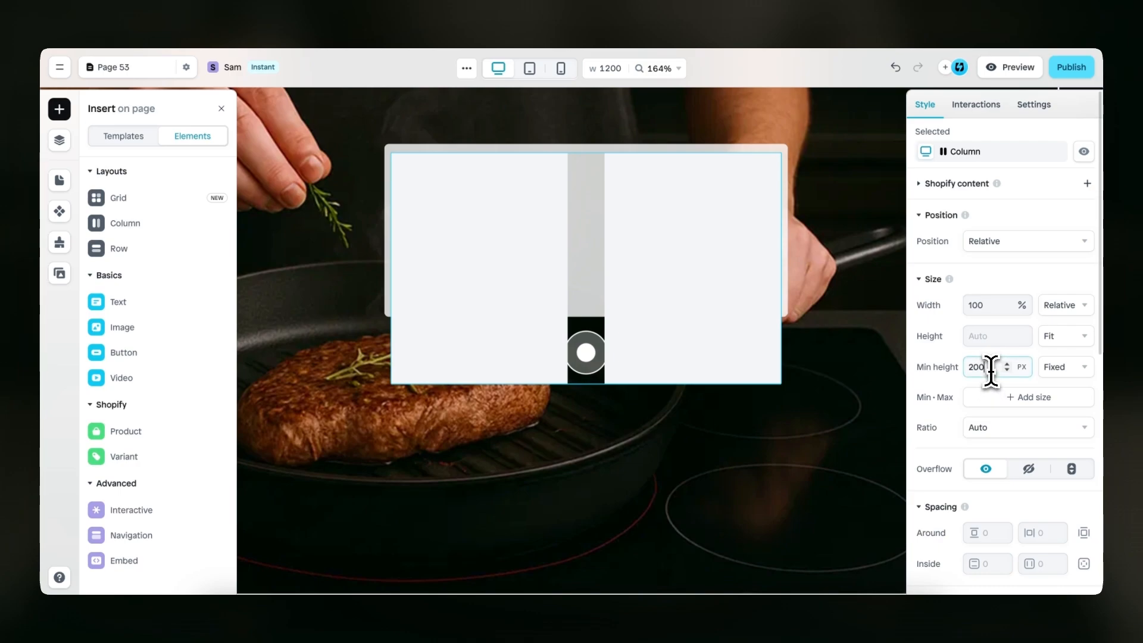
Clear the minimum height of the Column inside the Tooltip and set its height to Fill
key("BackSpace")
left_click(1081, 338)
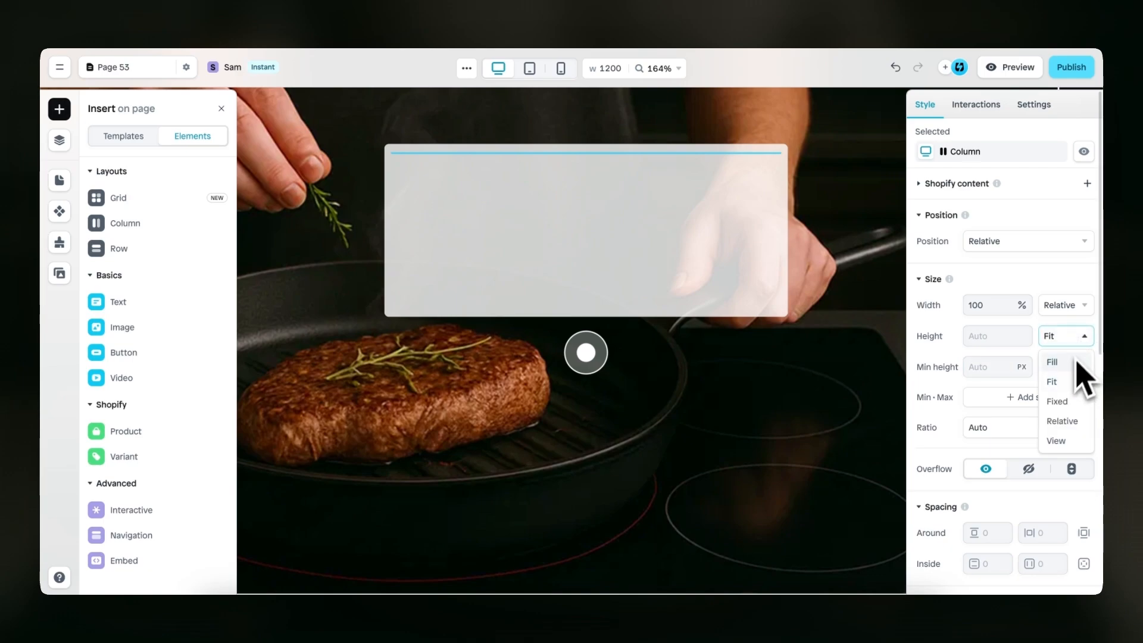
left_click(1074, 379)
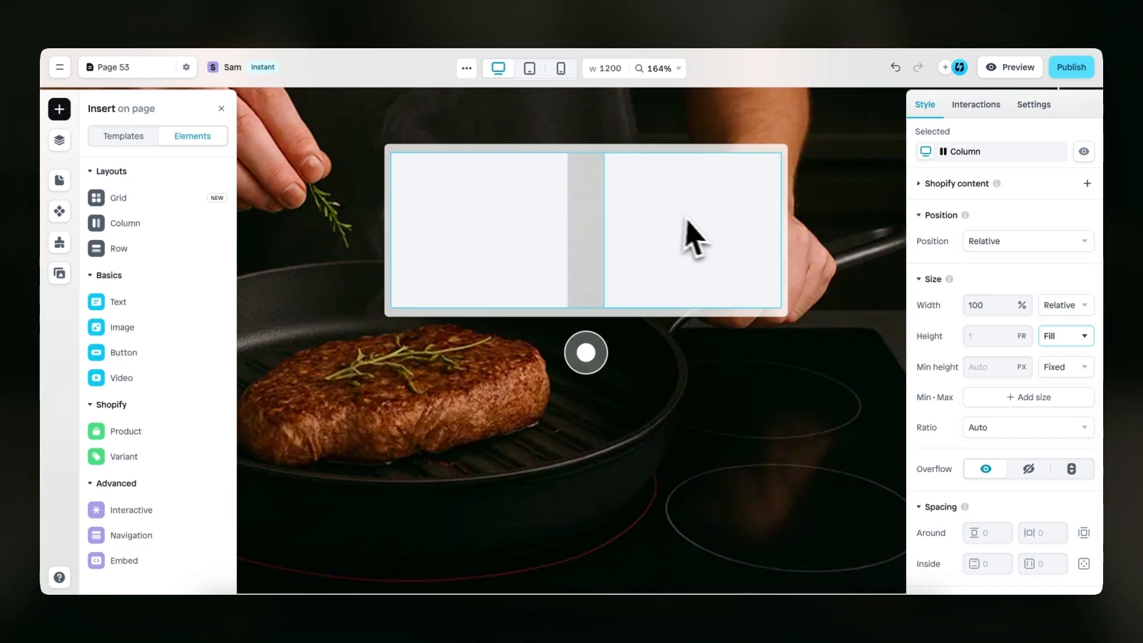
Set the gap between the Column's two rows to 8
scroll(956, 360, "down", 5)
scroll(955, 360, "down", 1)
left_click(989, 343)
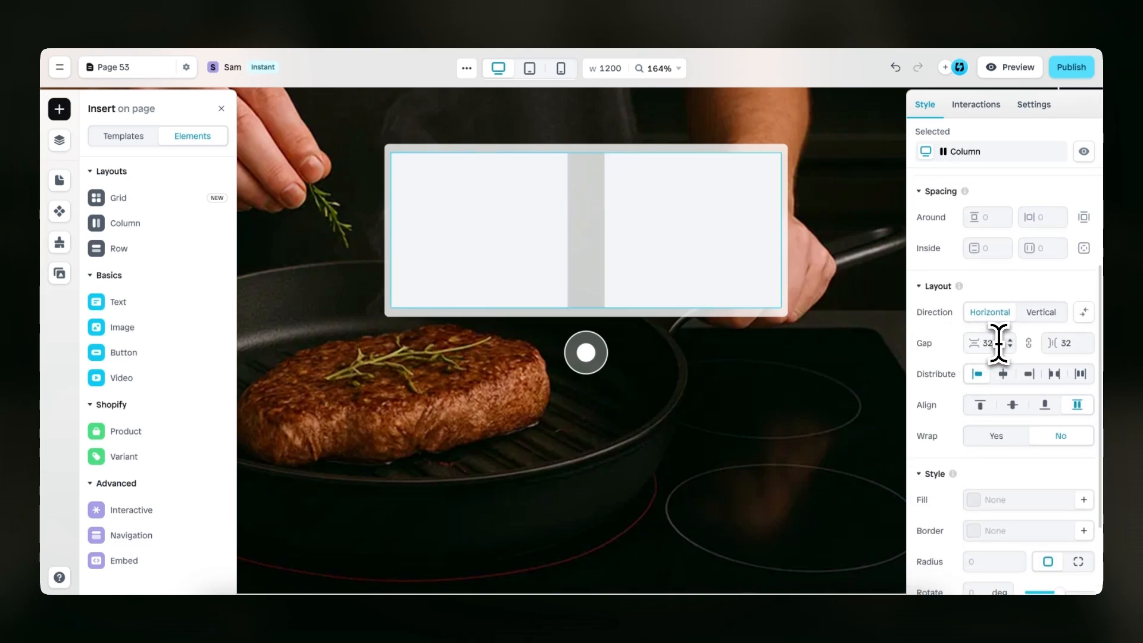
type("8")
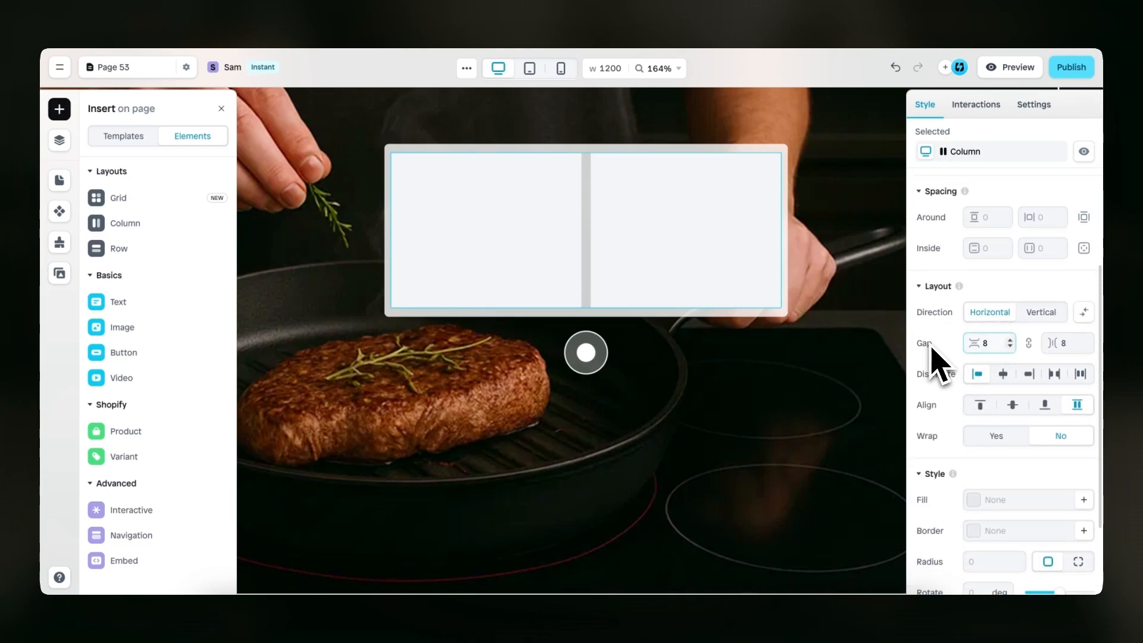
Insert an Image element into the Column's first row and set its height to Fill
left_click(501, 247)
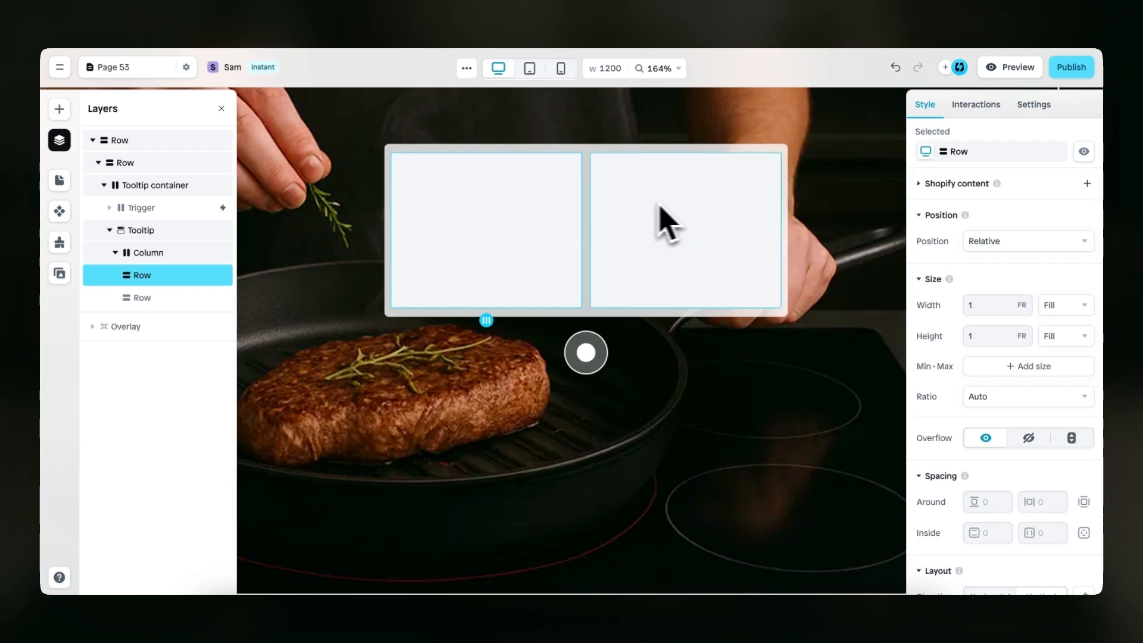
left_click(58, 110)
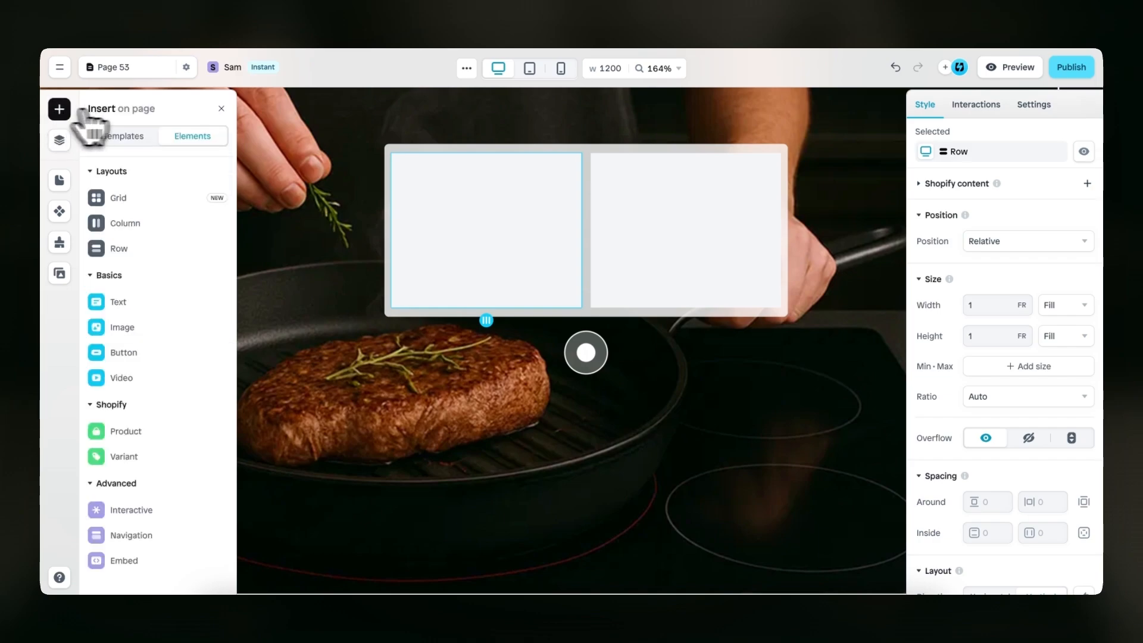
mouse_move(174, 281)
mouse_move(159, 331)
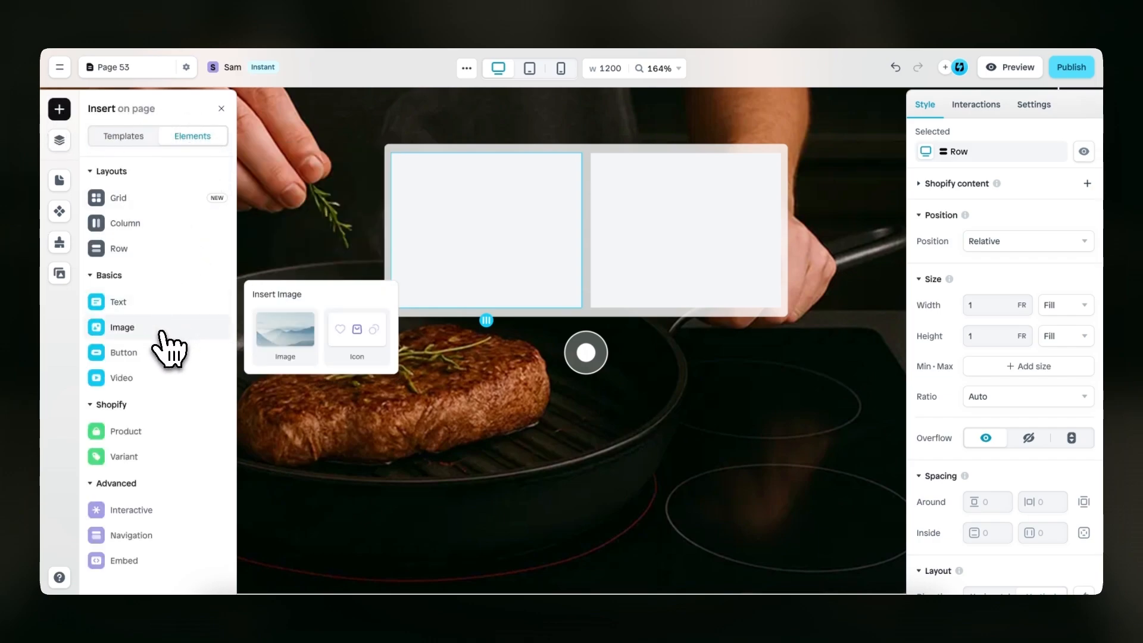
left_click_drag(274, 327, 485, 234)
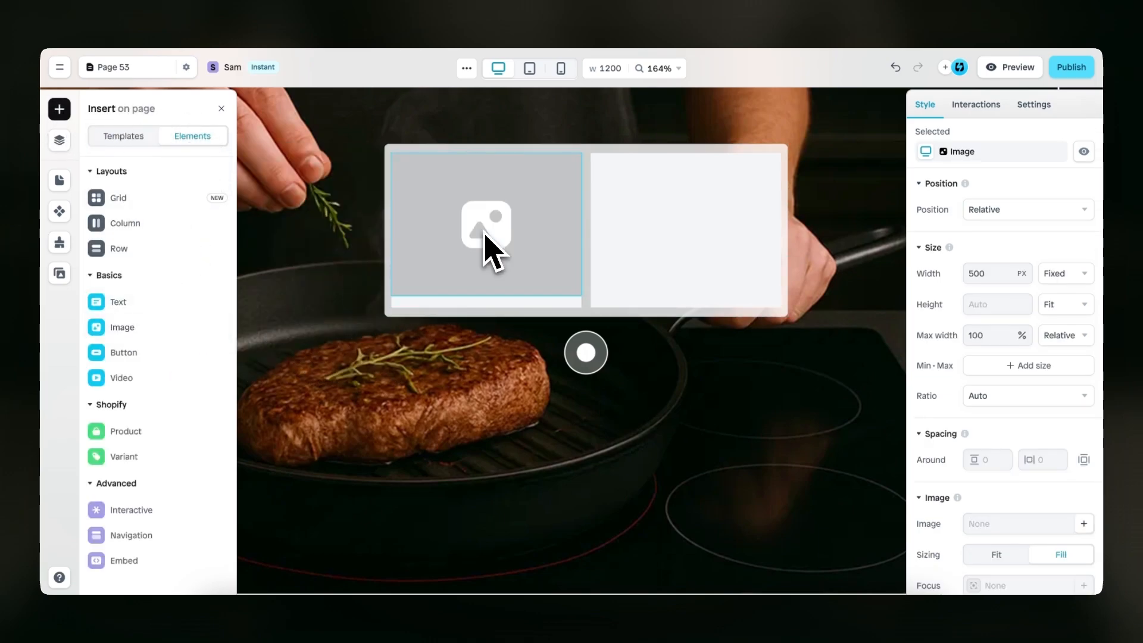
left_click(1079, 305)
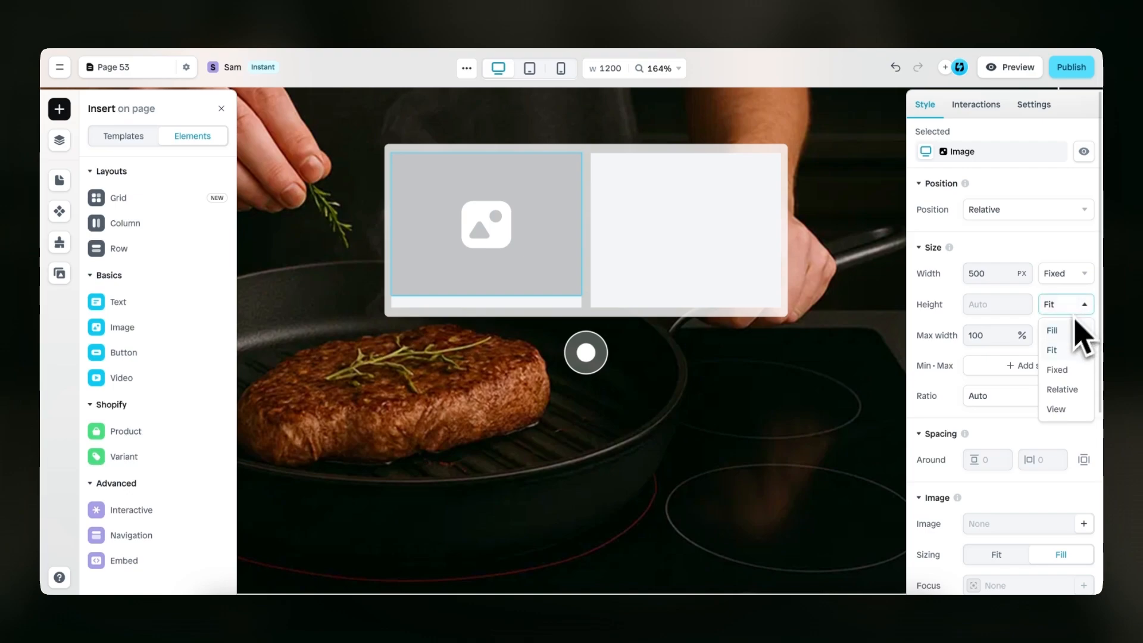
left_click(1067, 335)
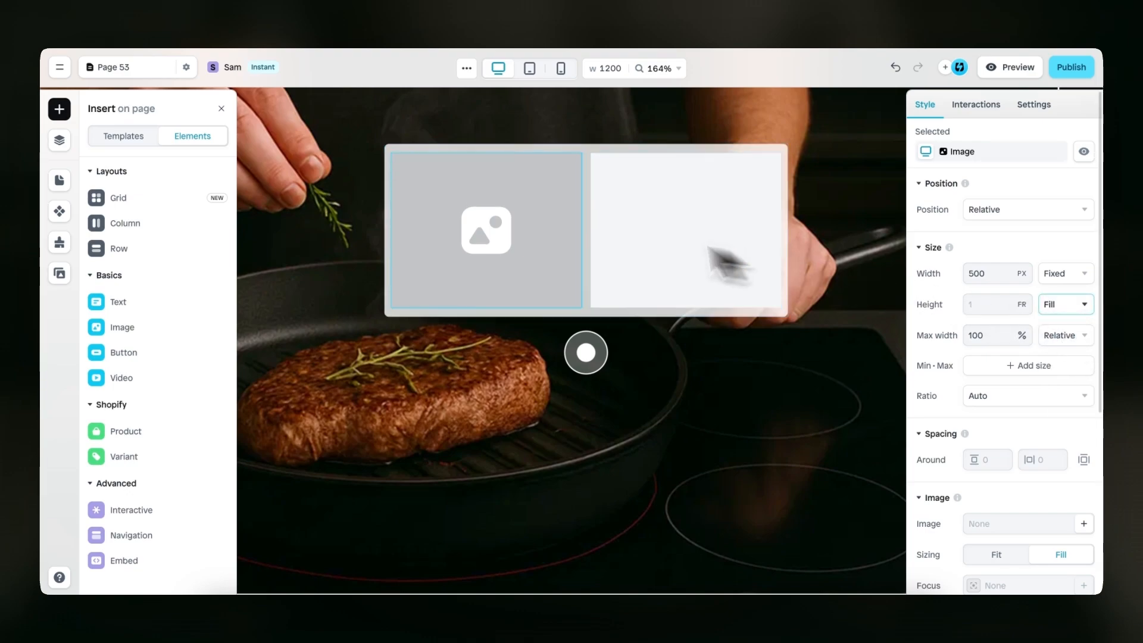
Connect the Tooltip to Shopify content, using the product Savoureux Grill Pan as its source
left_click(587, 169)
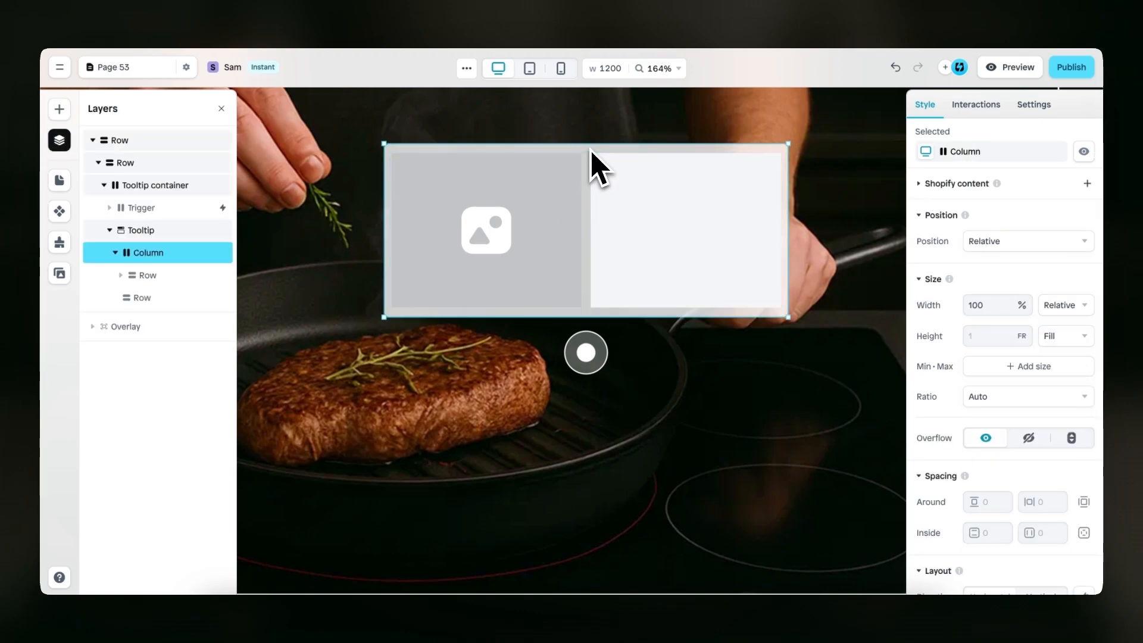
left_click(589, 170)
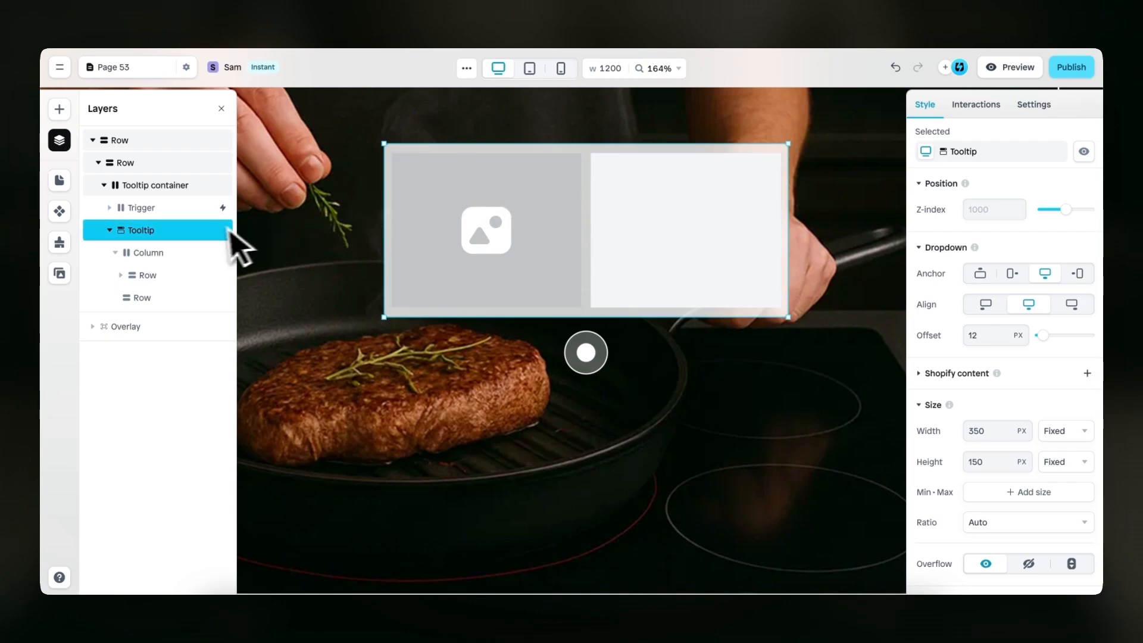
scroll(931, 383, "down", 3)
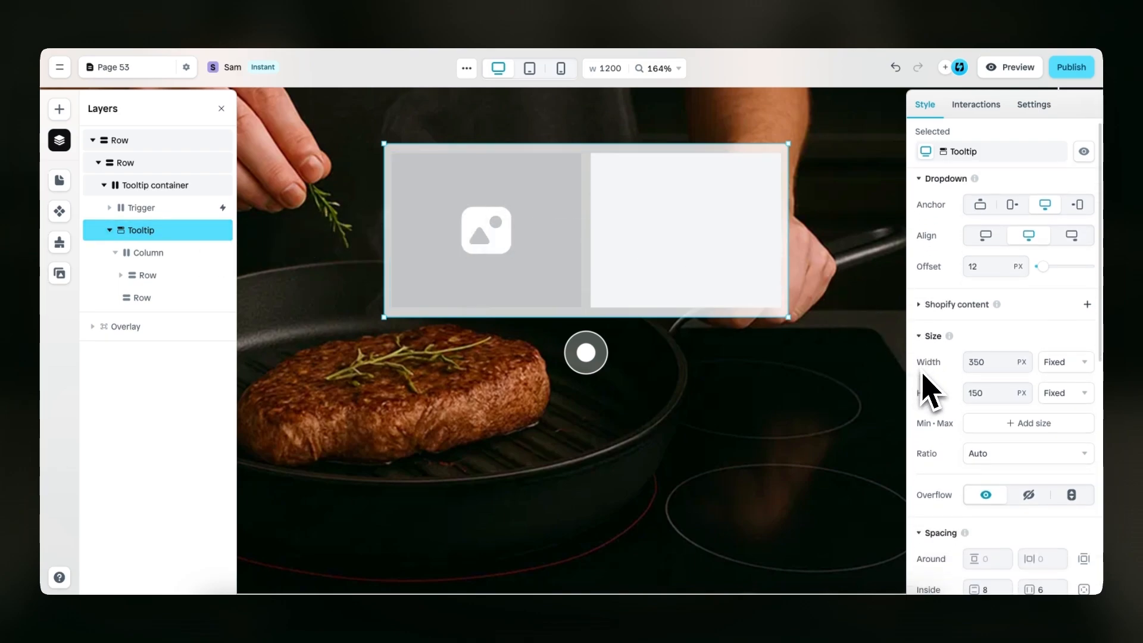
left_click(954, 274)
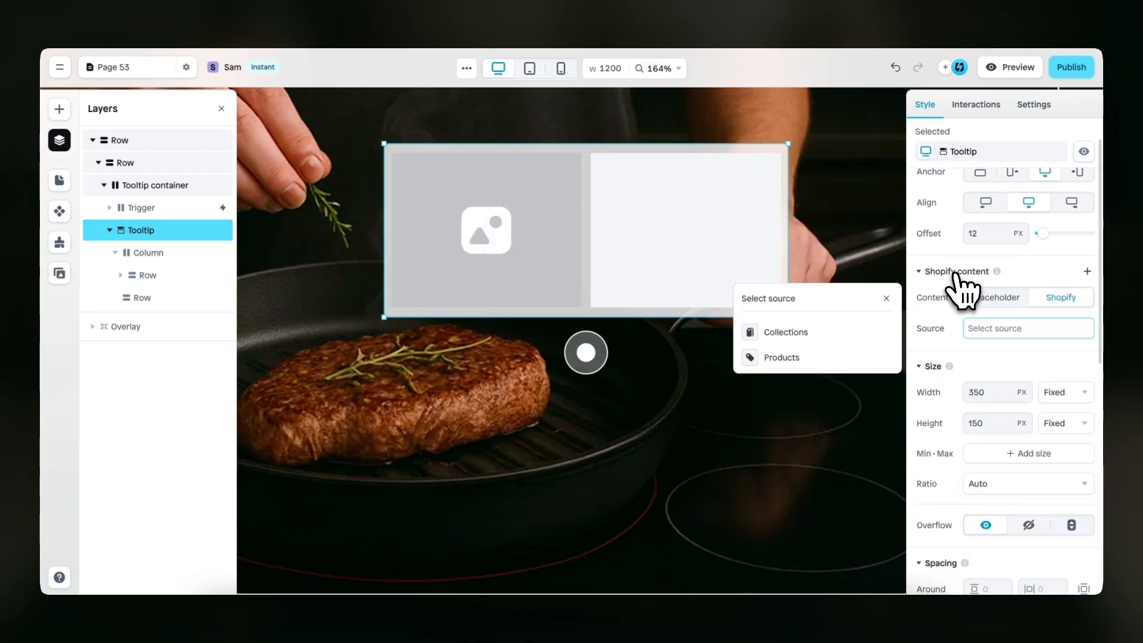
left_click(877, 362)
left_click(860, 300)
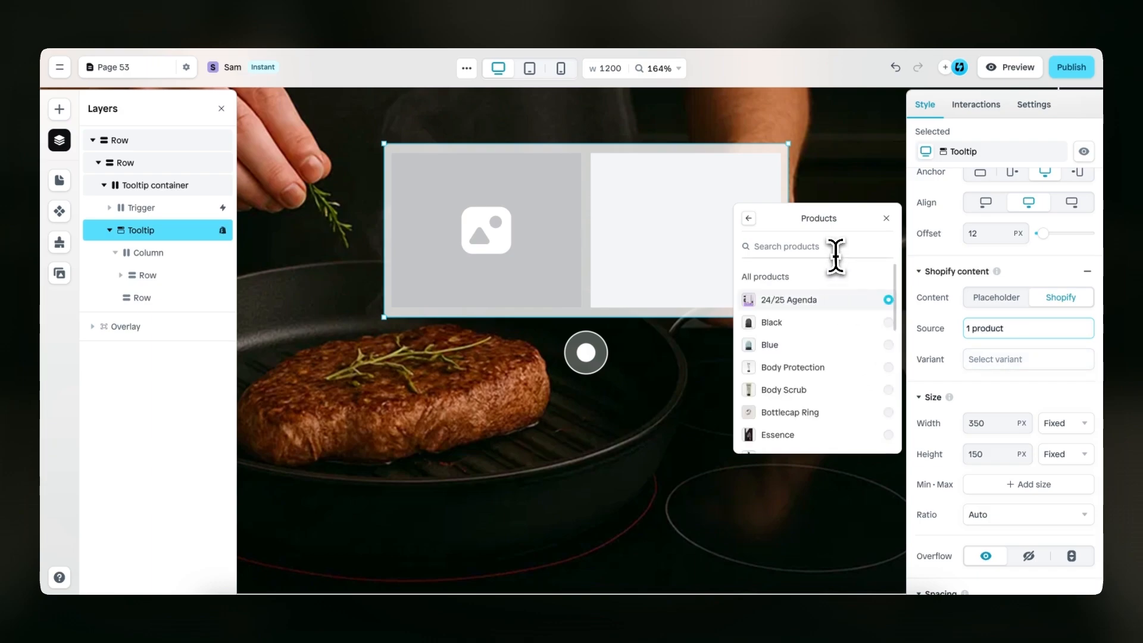
left_click(833, 247)
type("pan")
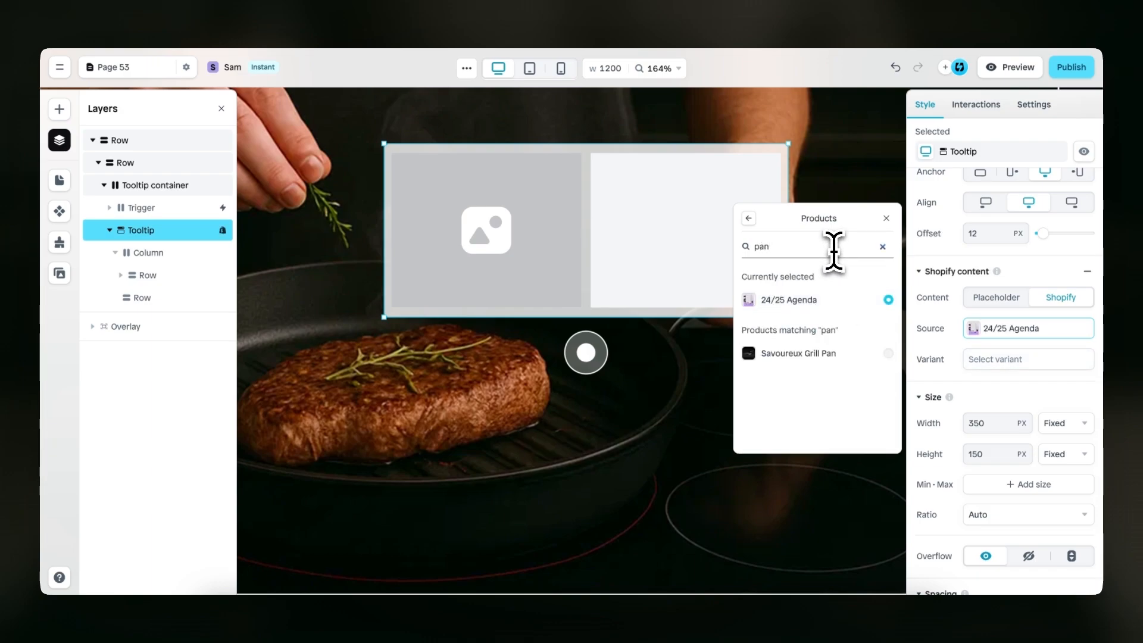
left_click(852, 355)
left_click(886, 219)
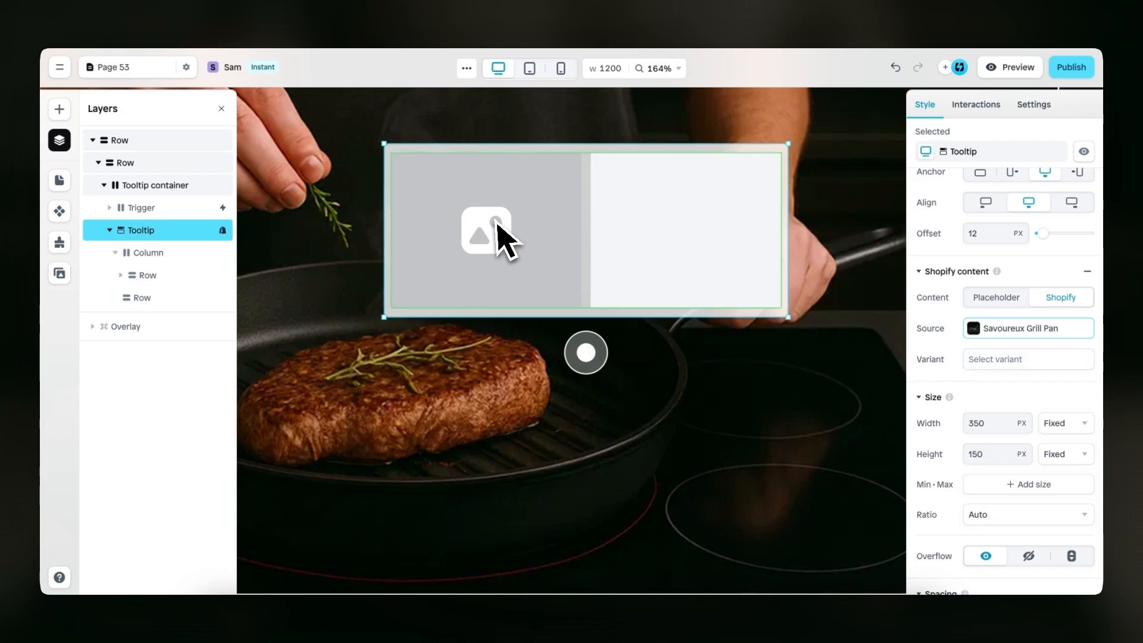
Switch the tooltip's Image to Shopify content, using the product's Featured image
left_click(500, 224)
left_click(500, 224)
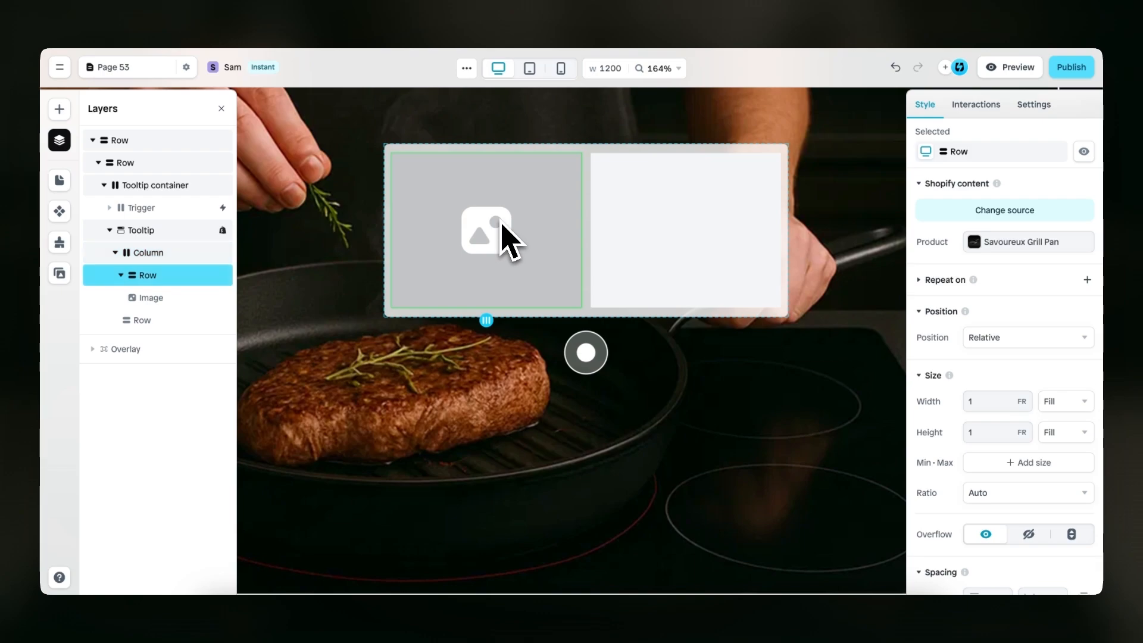
left_click(501, 225)
scroll(933, 375, "down", 5)
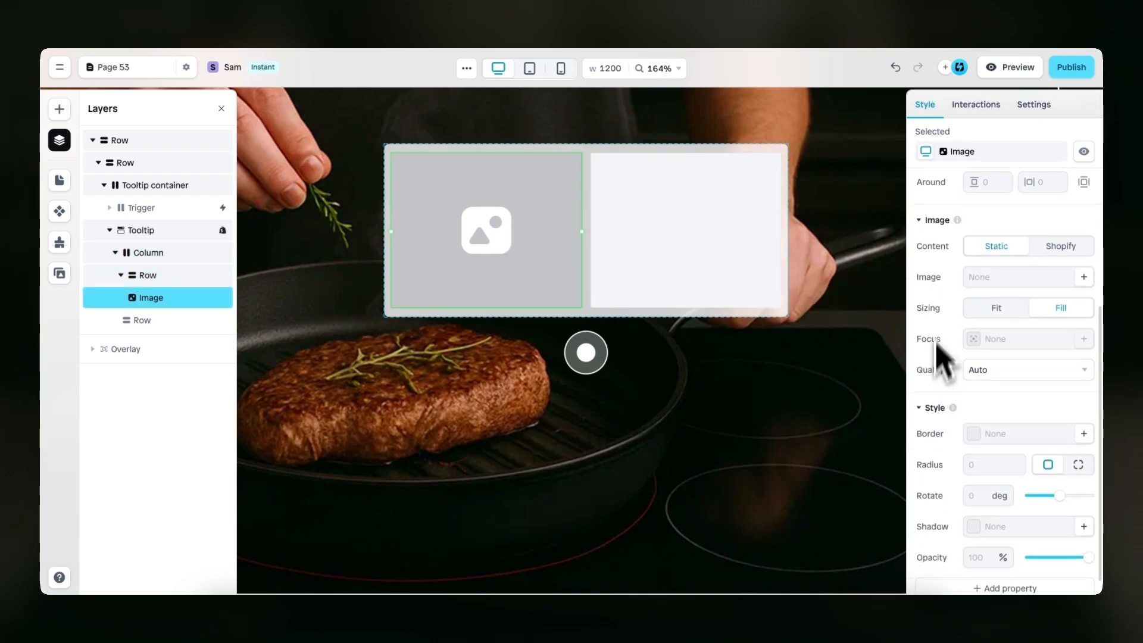
left_click(1057, 247)
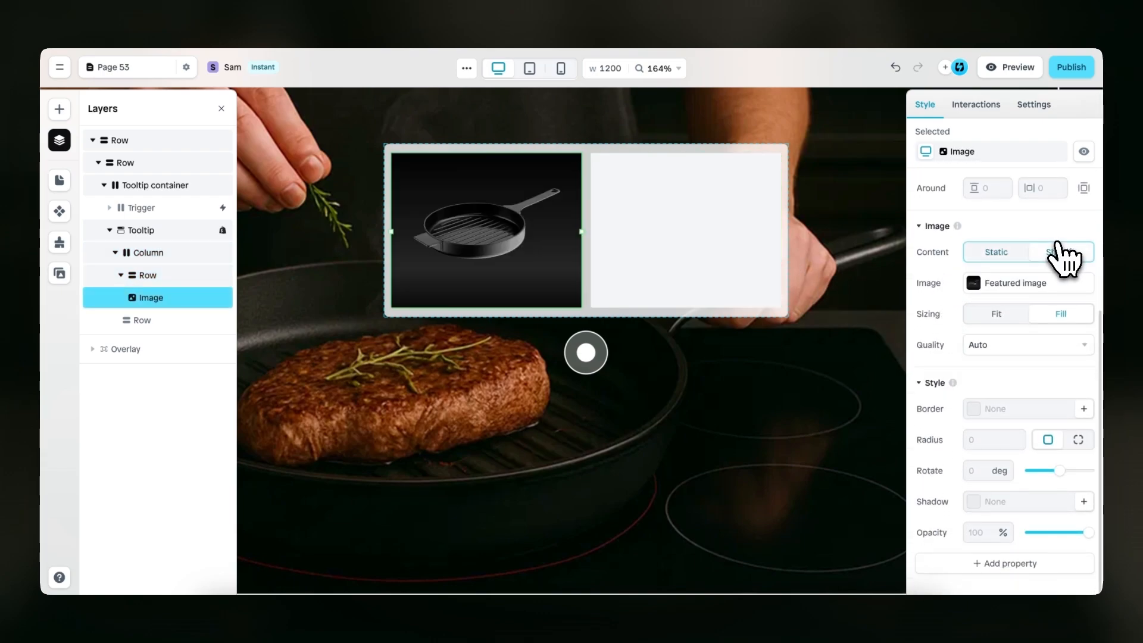
left_click(1025, 284)
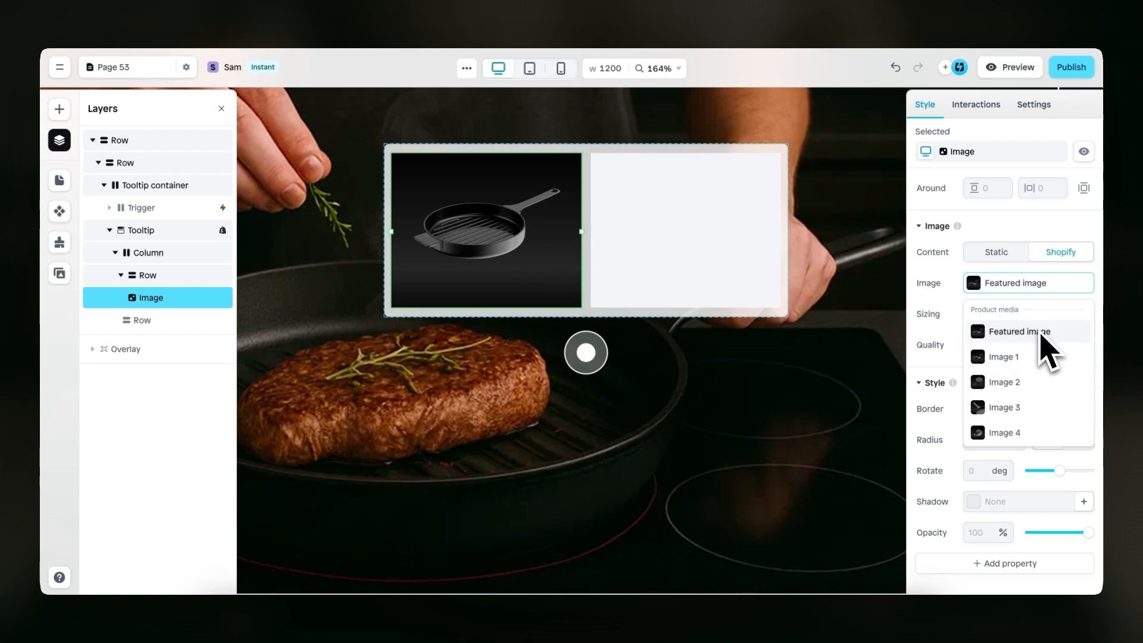
left_click(947, 316)
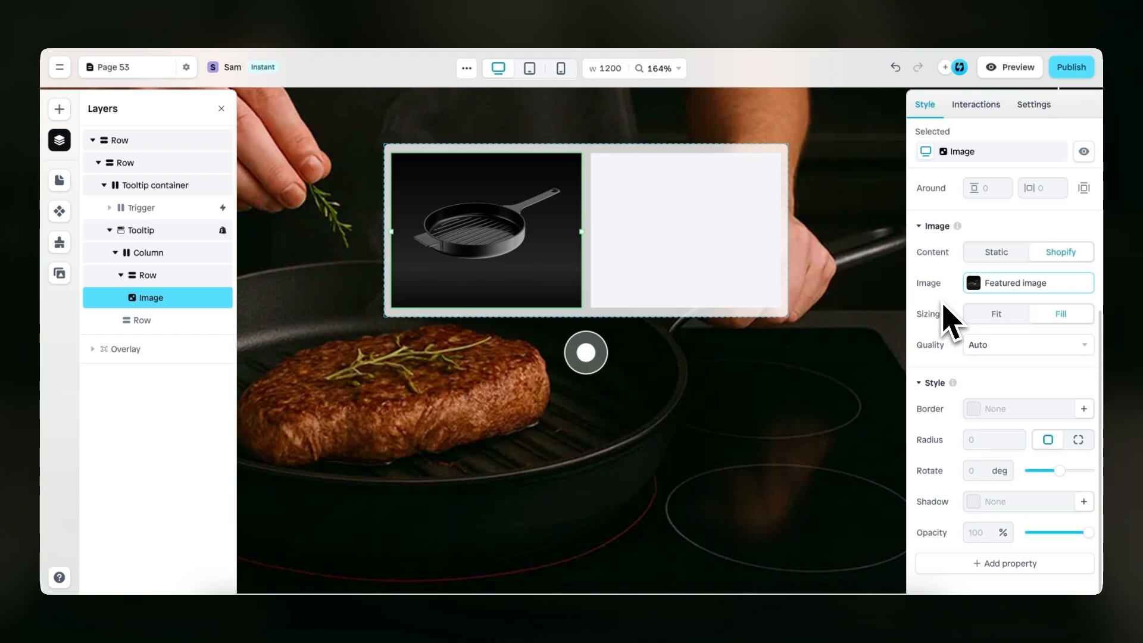
Set the corner radius of the product image to 4
left_click(484, 225)
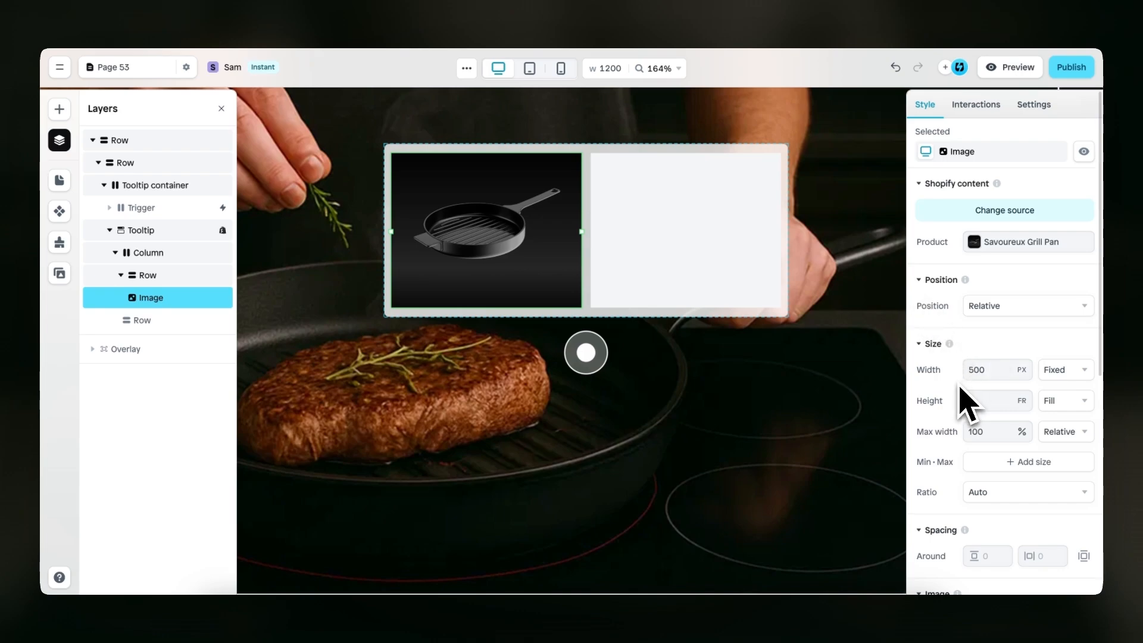
scroll(964, 399, "down", 6)
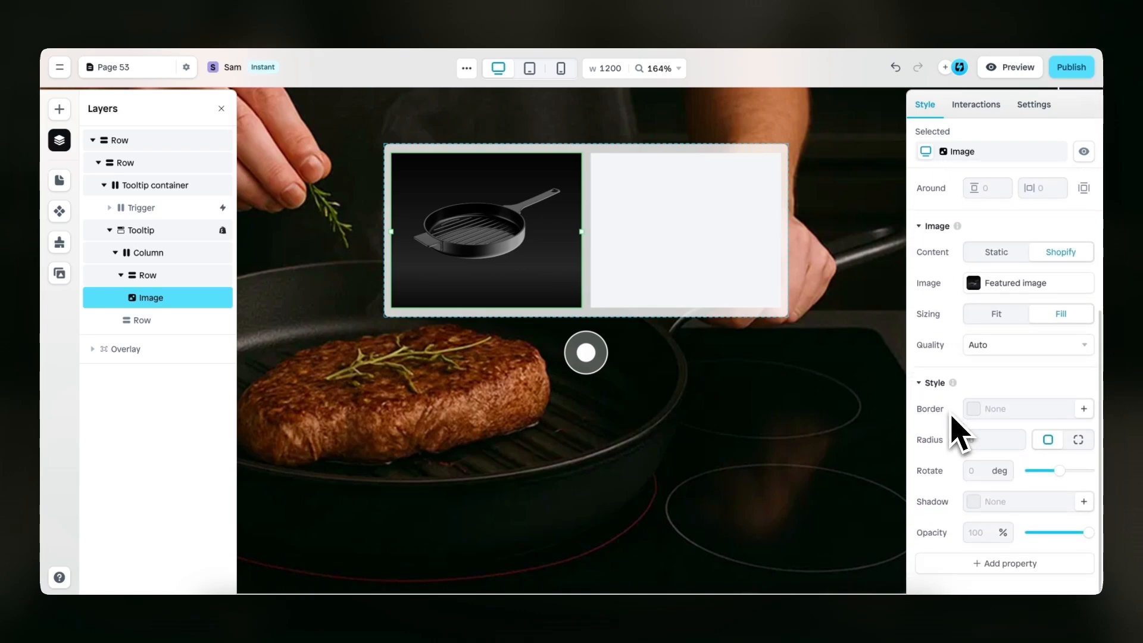
left_click(980, 440)
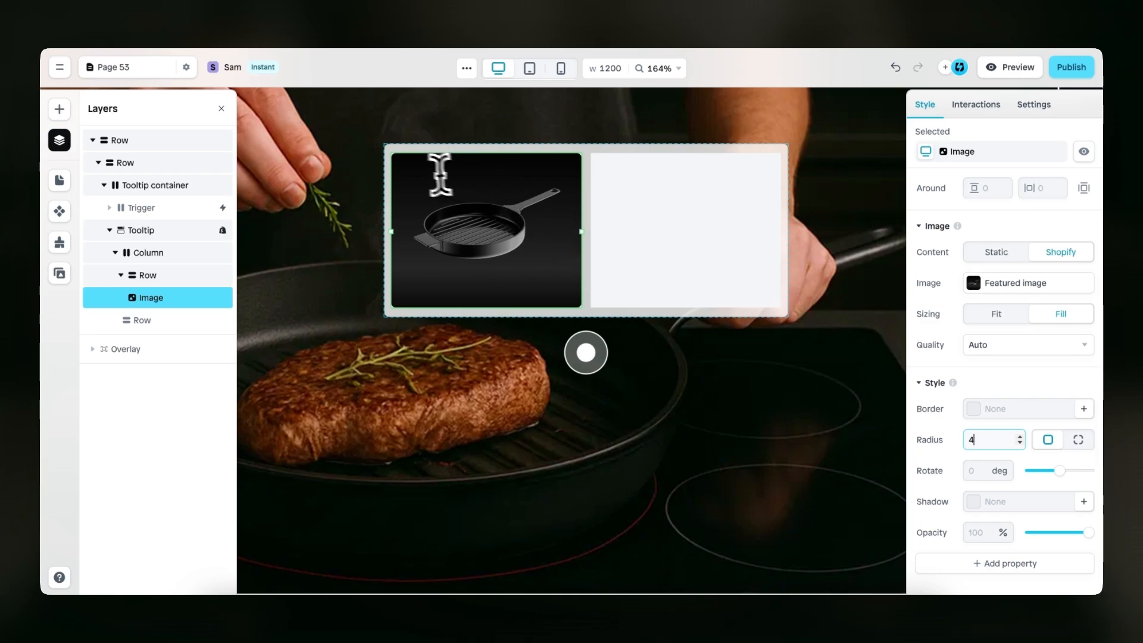
Remove the background fill from both rows in the tooltip's Column
left_click(589, 170)
left_click(557, 169)
left_click(549, 175)
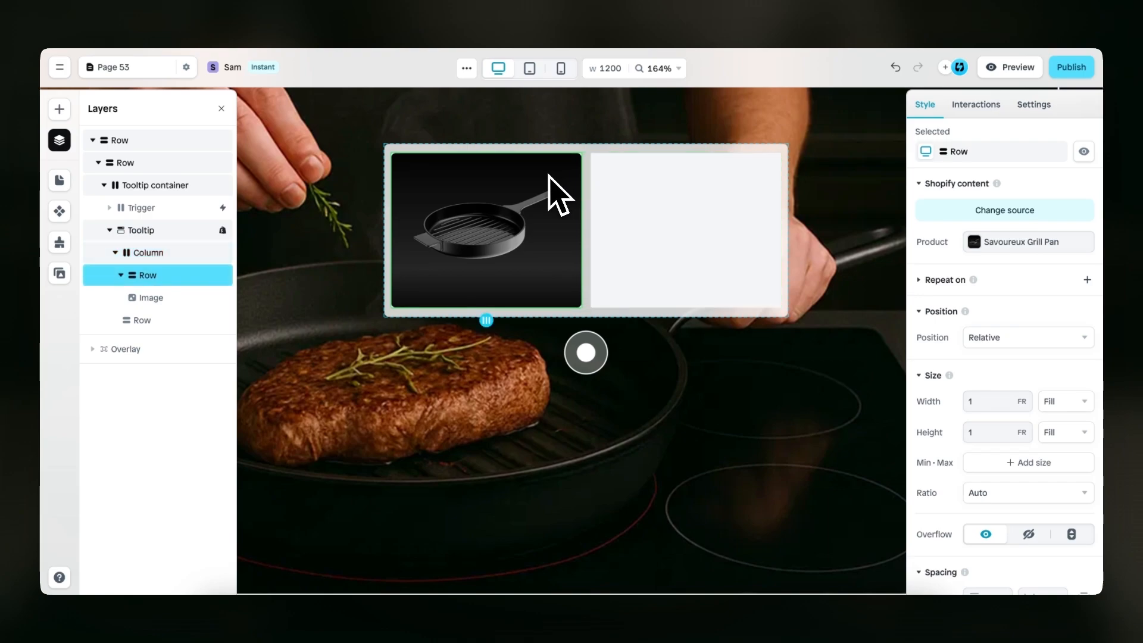
scroll(952, 357, "down", 8)
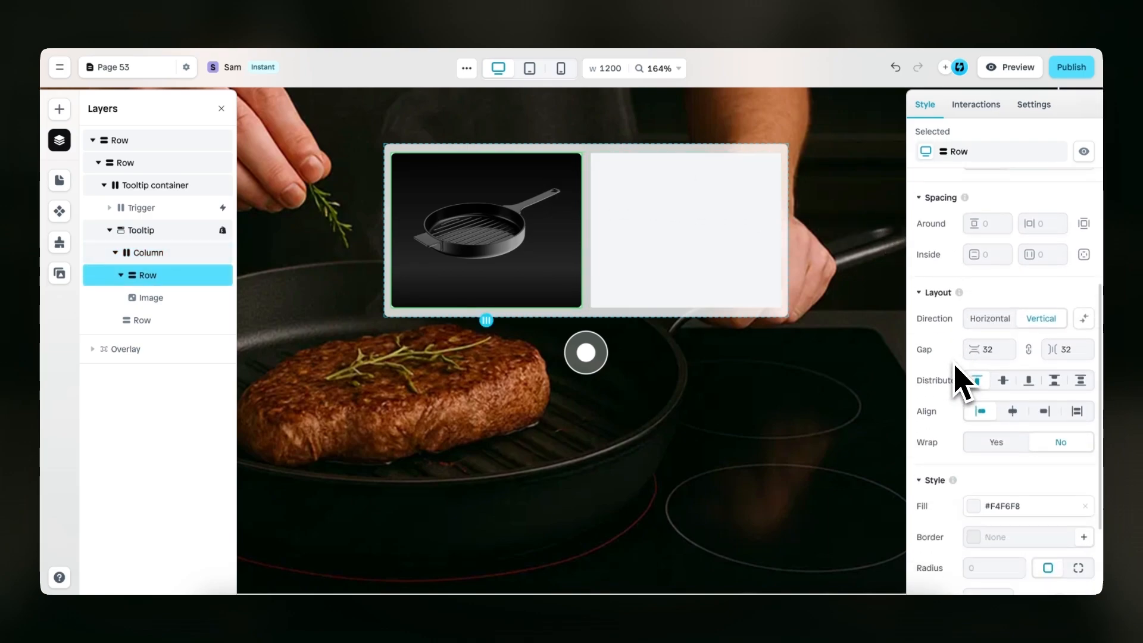
left_click(1086, 392)
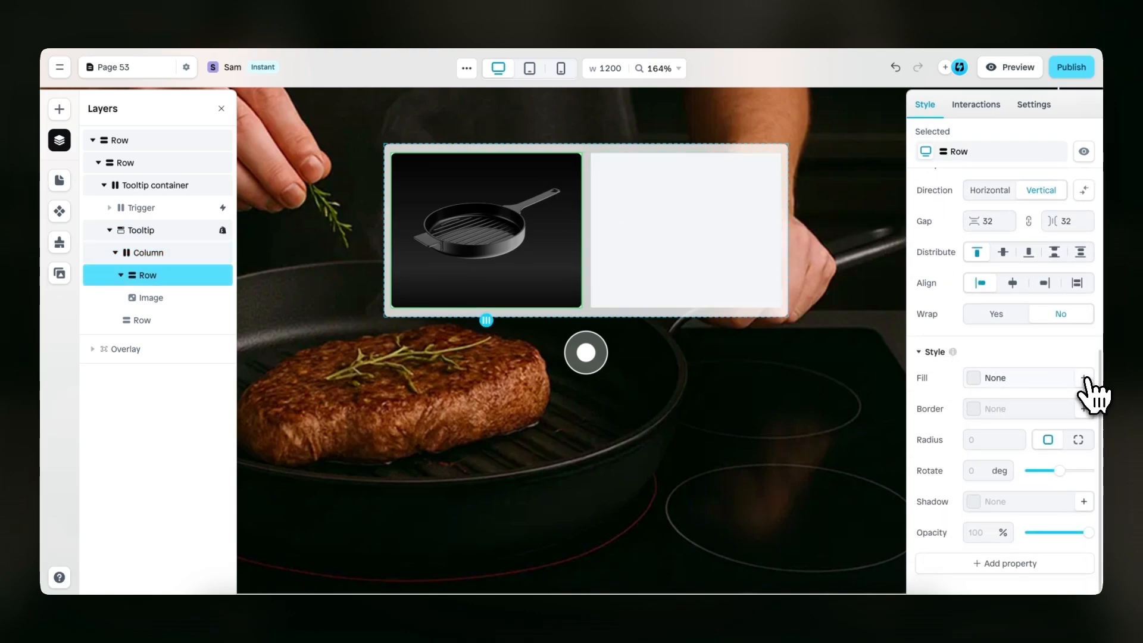
left_click(691, 219)
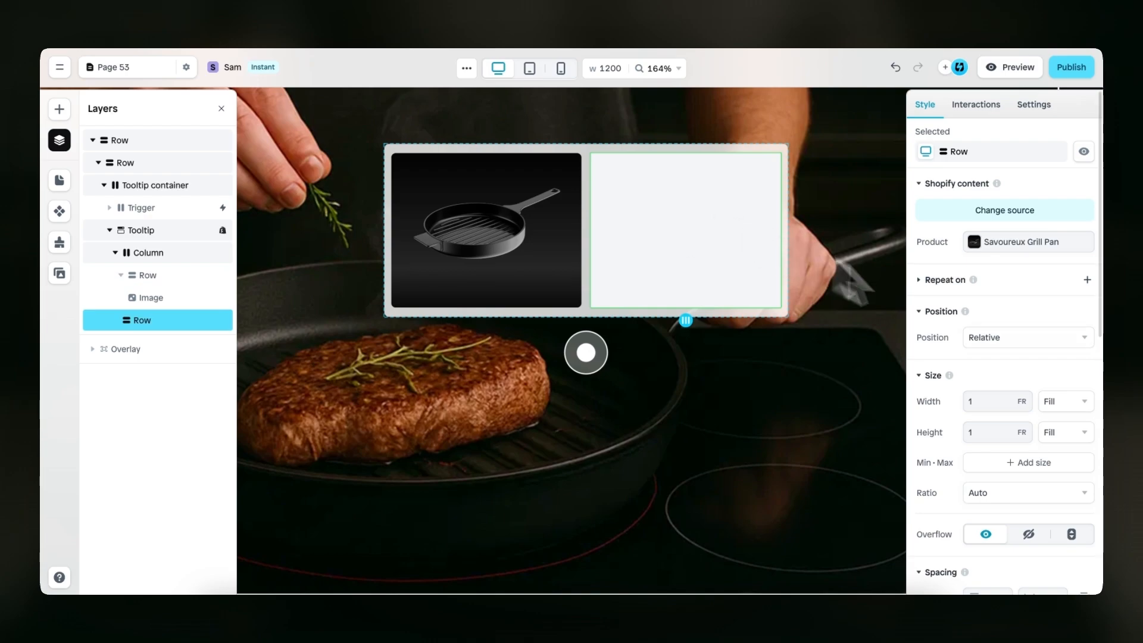
scroll(1003, 377, "down", 6)
left_click(1085, 378)
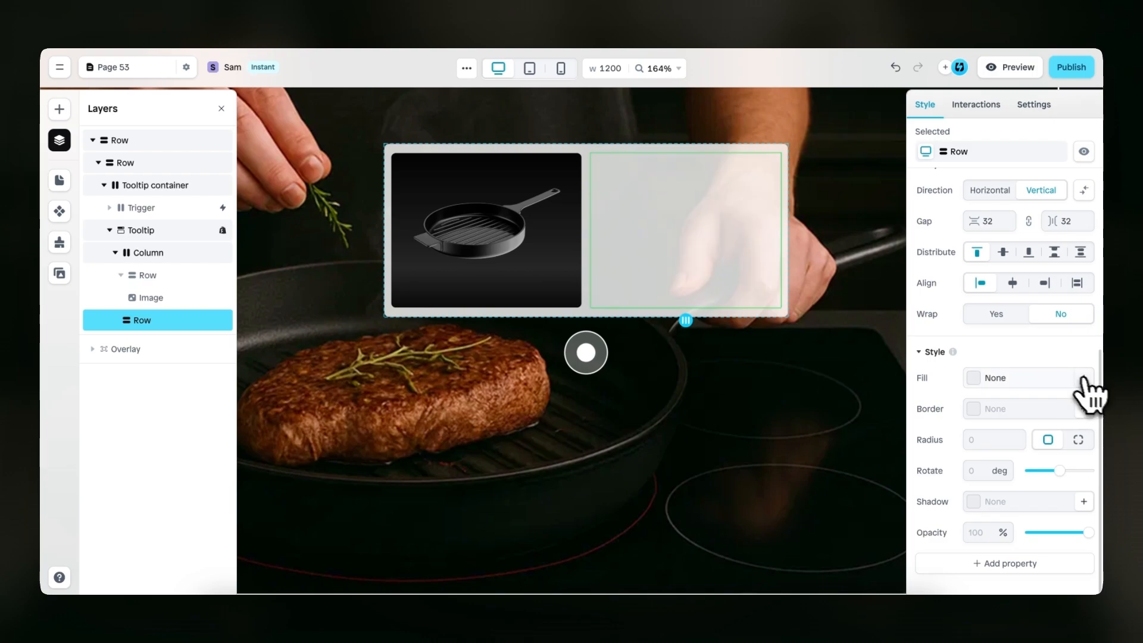
Insert a Row layout inside the empty second row of the tooltip's Column
scroll(1060, 382, "up", 6)
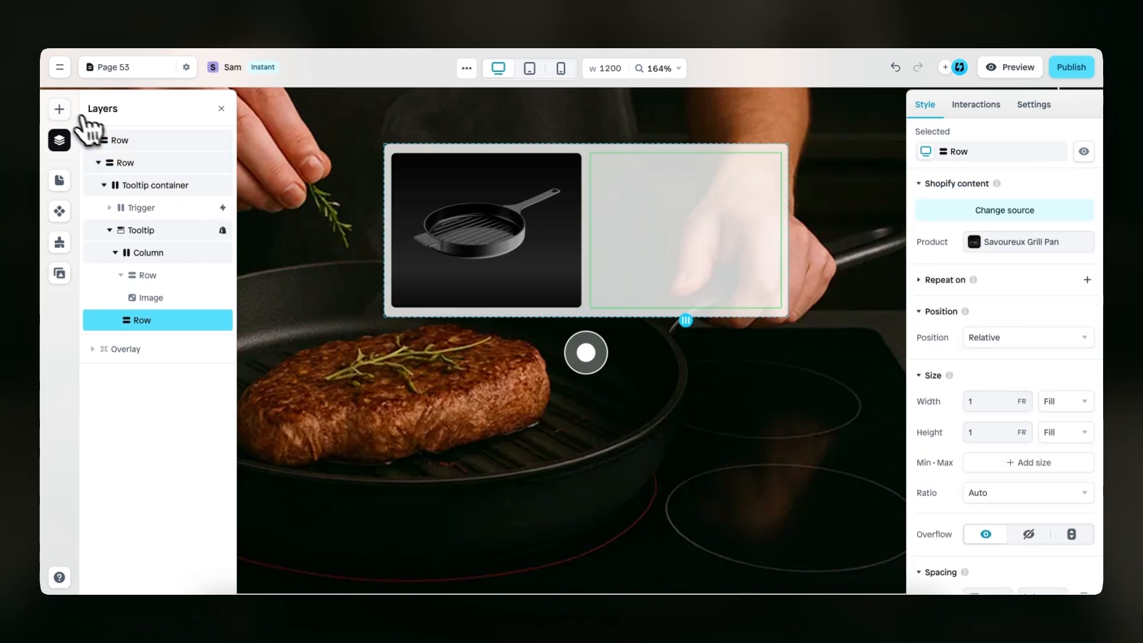
left_click(58, 109)
mouse_move(153, 253)
left_click_drag(257, 243, 671, 237)
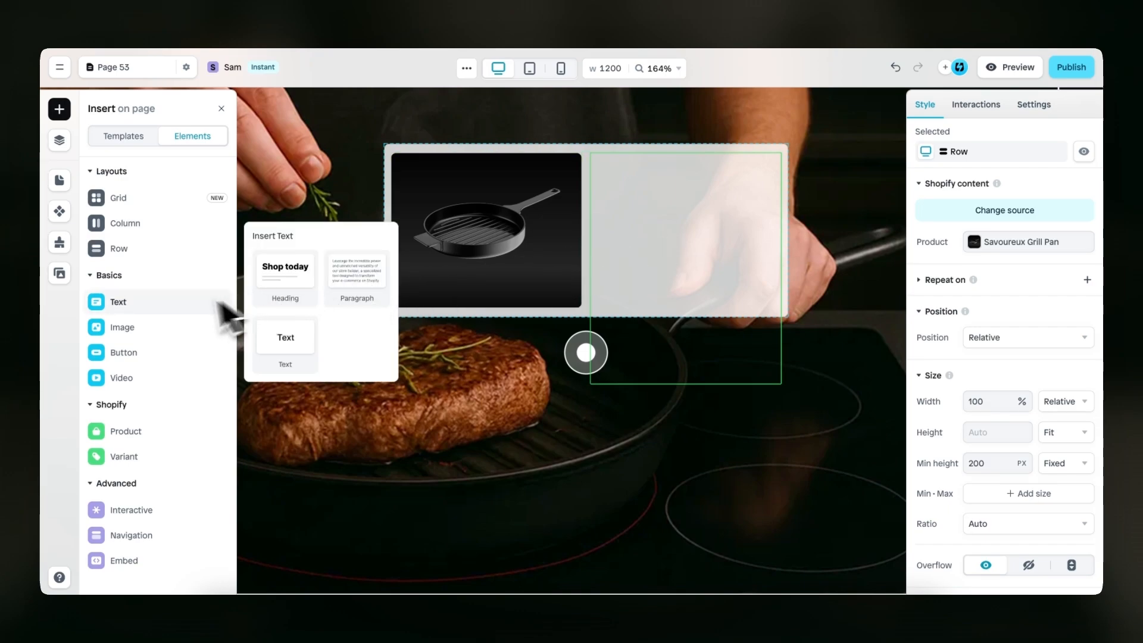
Insert the product Title element into the new row beside the product image
mouse_move(153, 433)
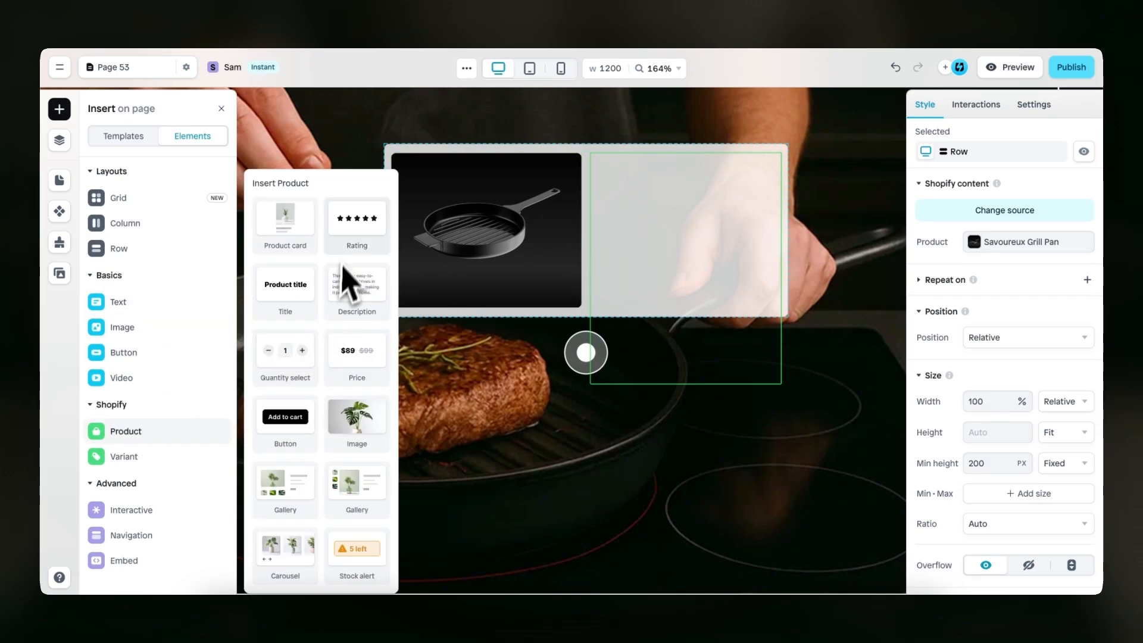
left_click_drag(287, 288, 668, 224)
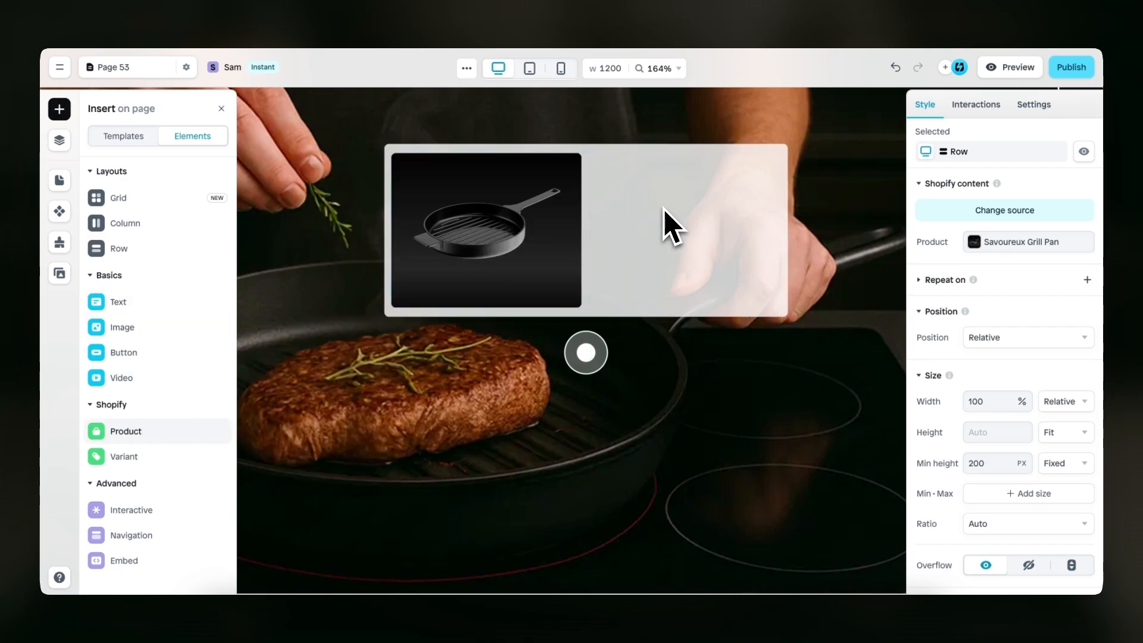
mouse_move(156, 435)
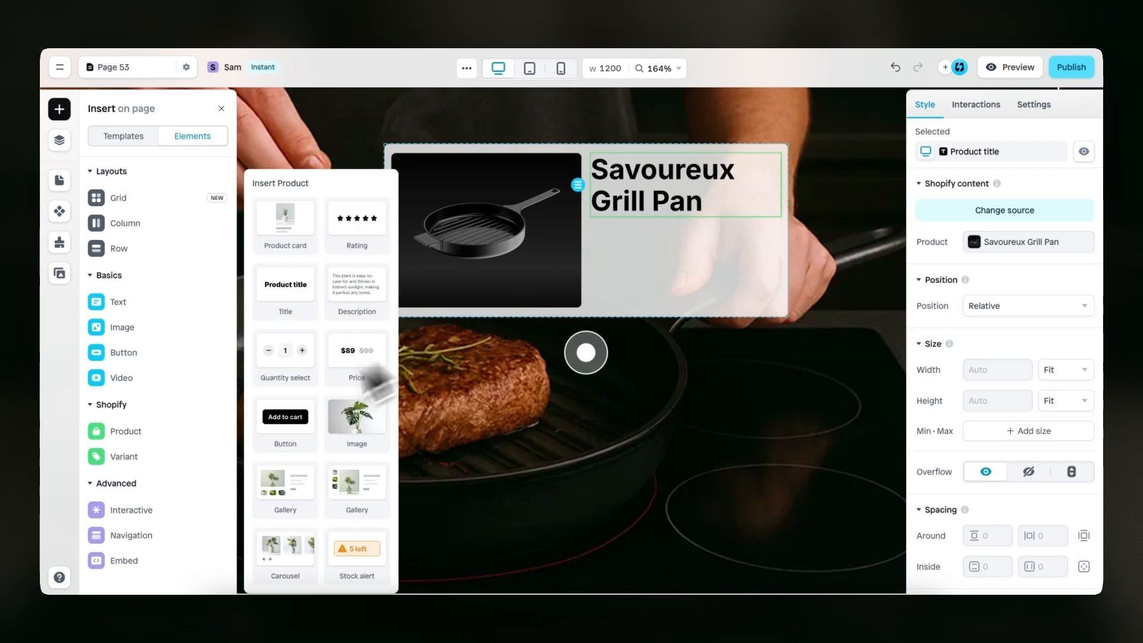
Insert the product Price element below the product title and delete its struck-through compare-at price
left_click_drag(359, 353, 670, 249)
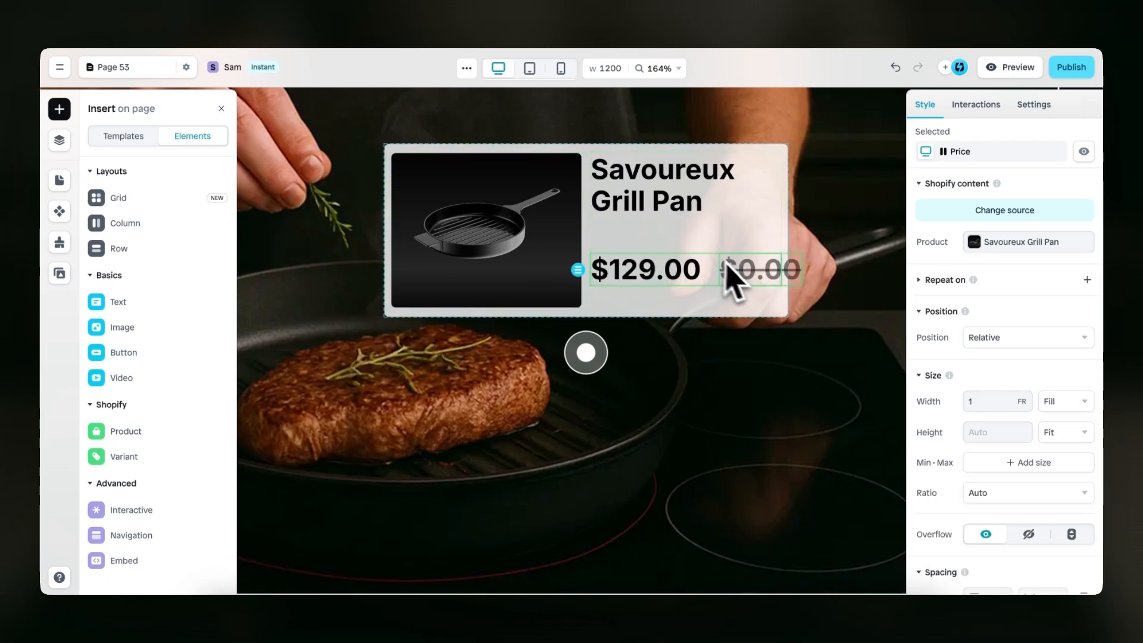
left_click(754, 281)
key("Delete")
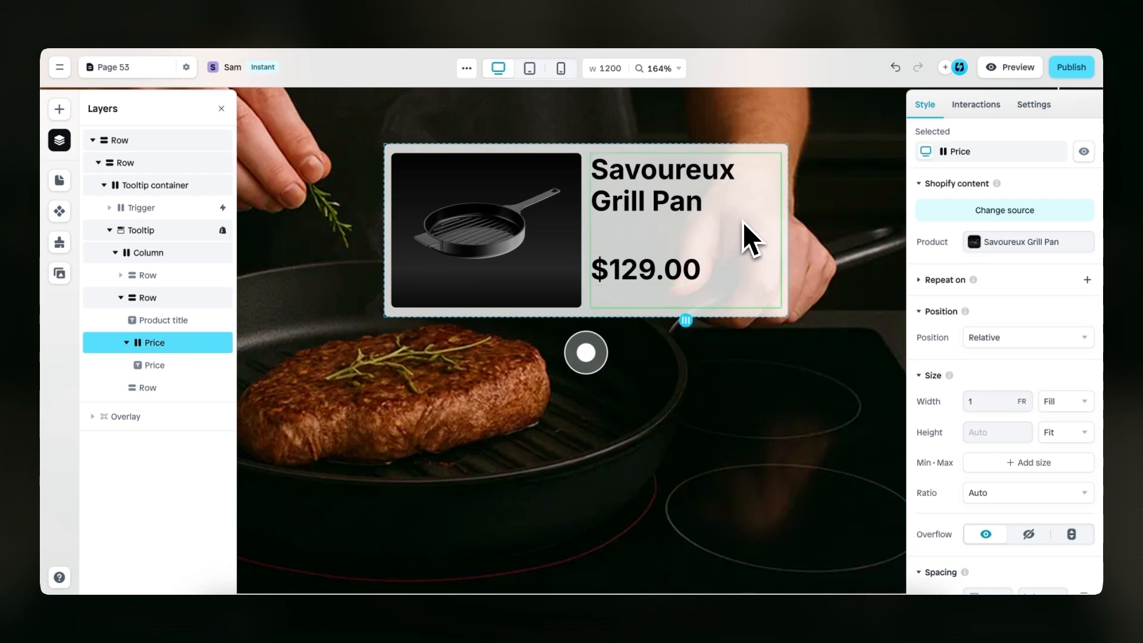
Clear the minimum height of the inner Row that holds the product title and price
left_click(714, 244)
left_click(983, 463)
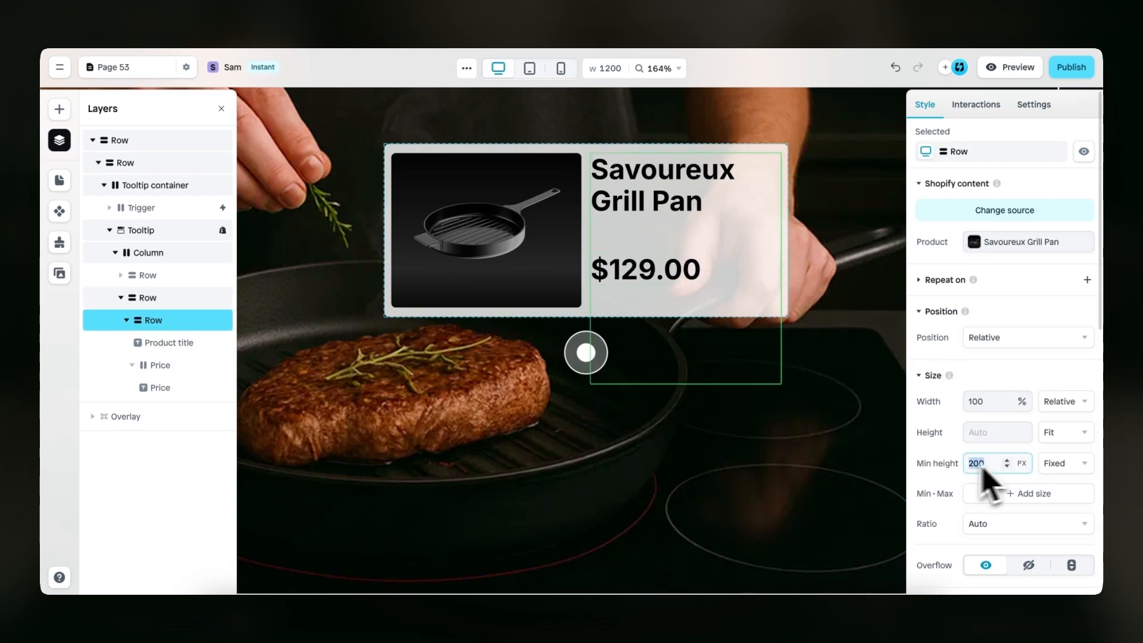
key("BackSpace")
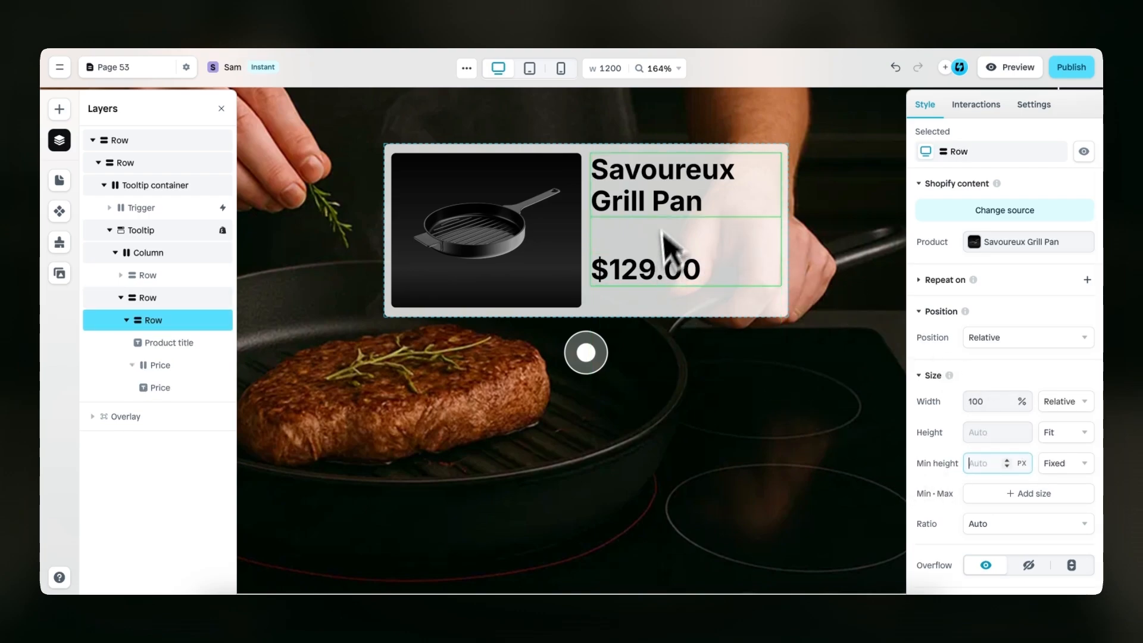
Style the product title with the Gothic A1 font, size 16 px and Regular weight
left_click(677, 203)
scroll(964, 352, "down", 5)
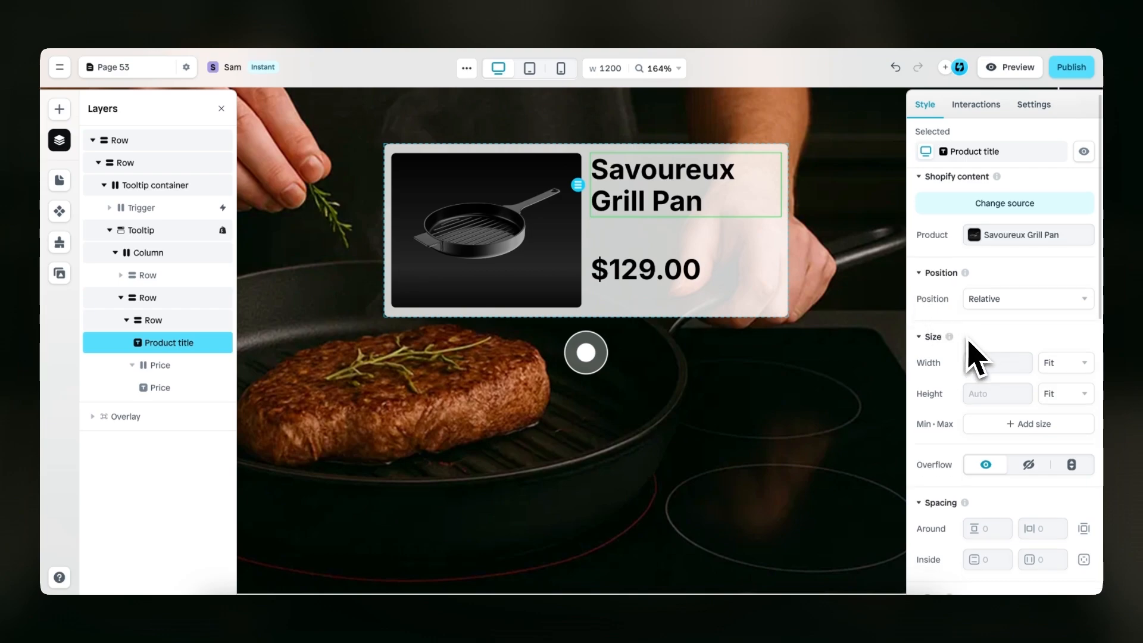
left_click(986, 401)
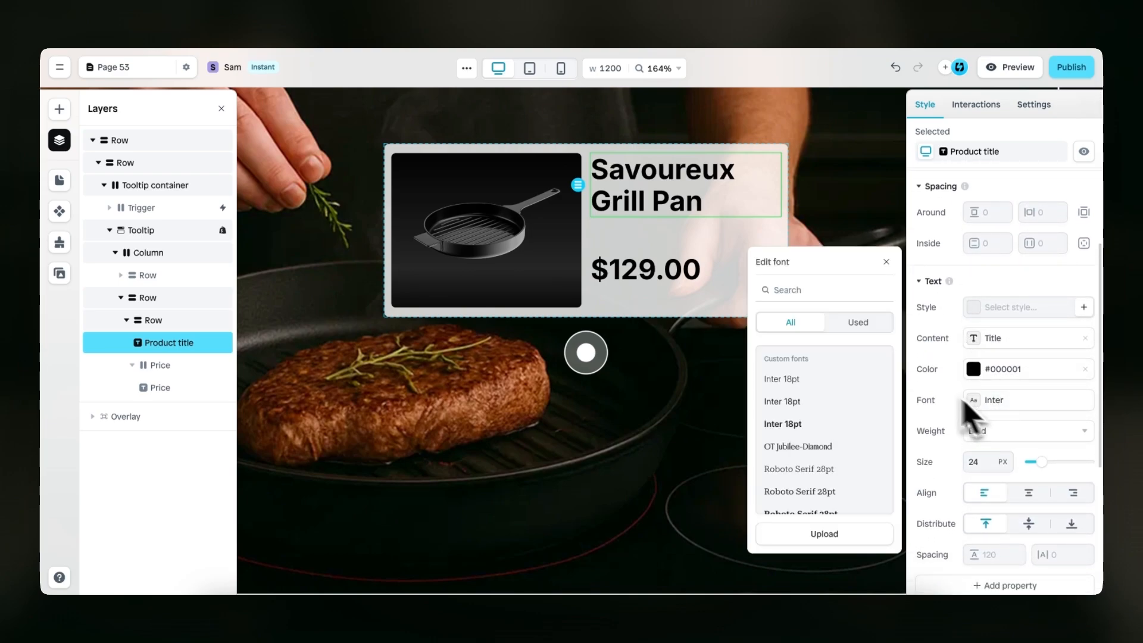
left_click(821, 290)
type("gothic")
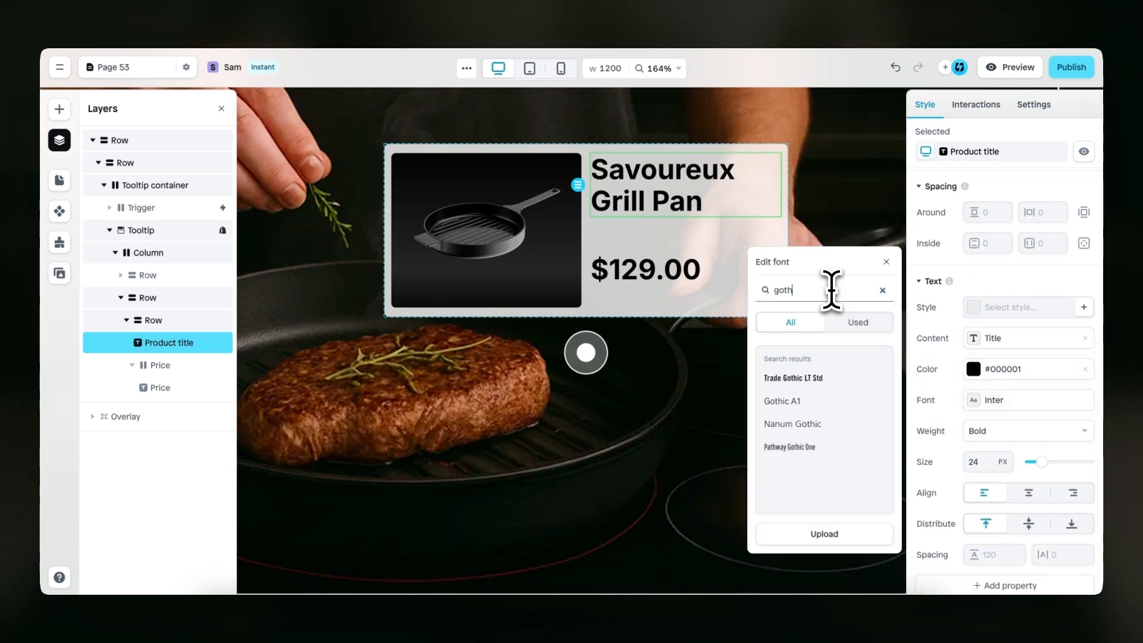
left_click(828, 401)
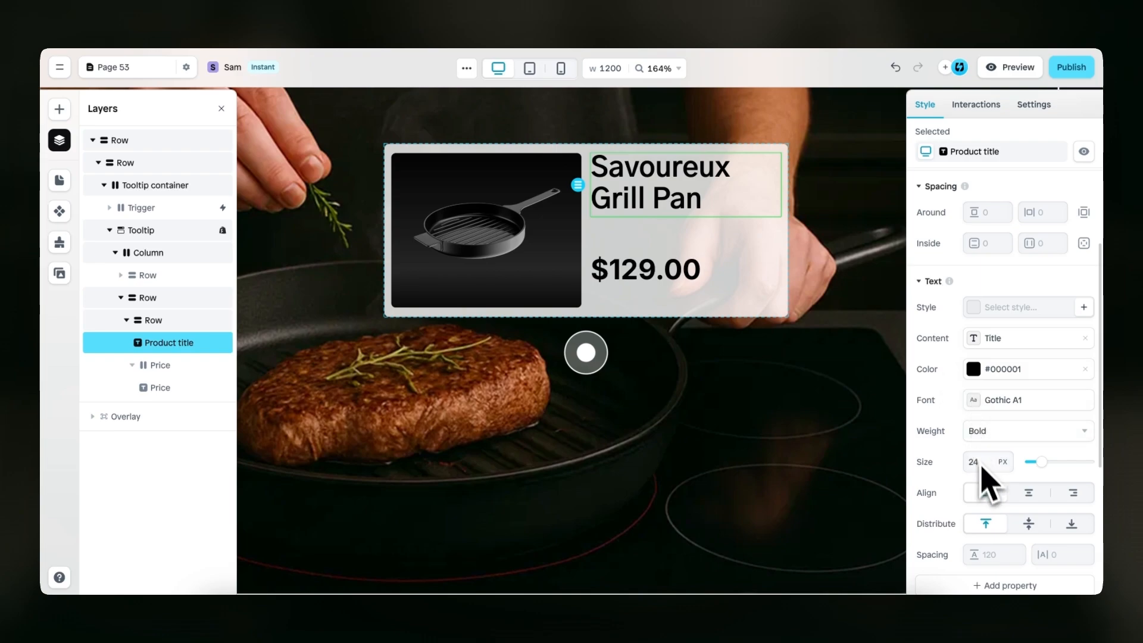
type("16")
left_click(1005, 432)
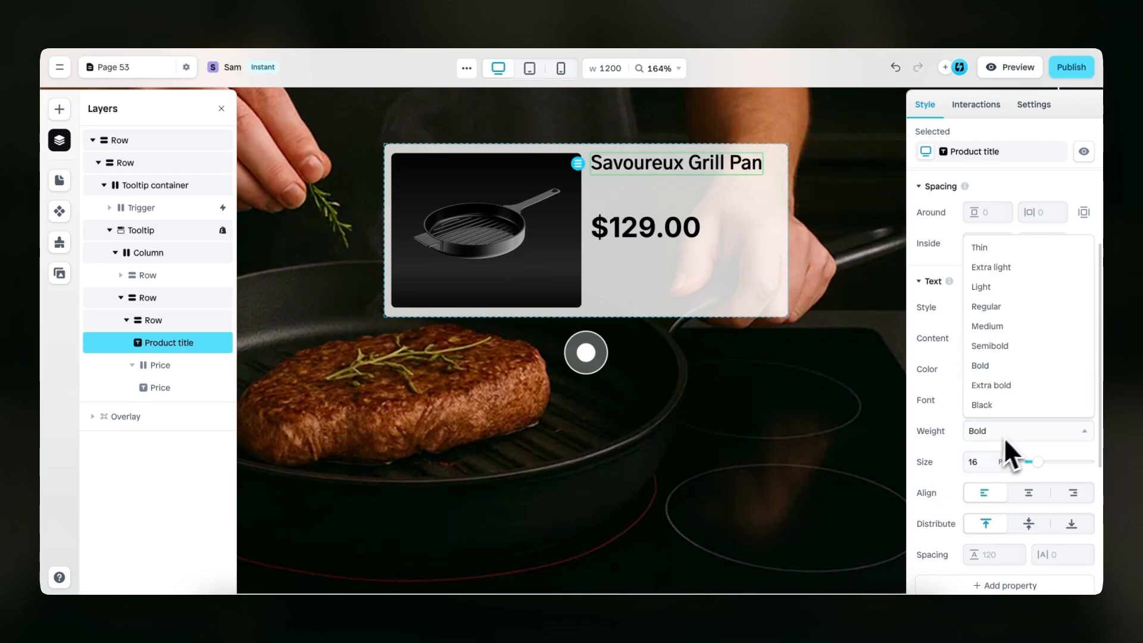
left_click(1009, 307)
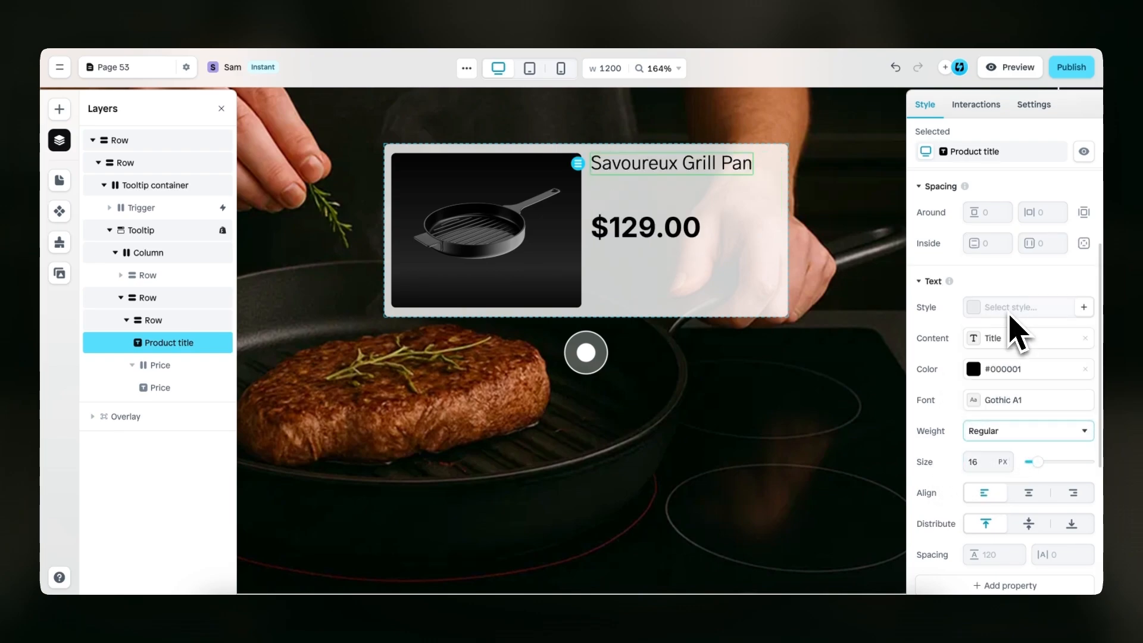
Style the price text with the Gothic A1 font, size 14 px and Regular weight
left_click(691, 241)
scroll(958, 399, "down", 5)
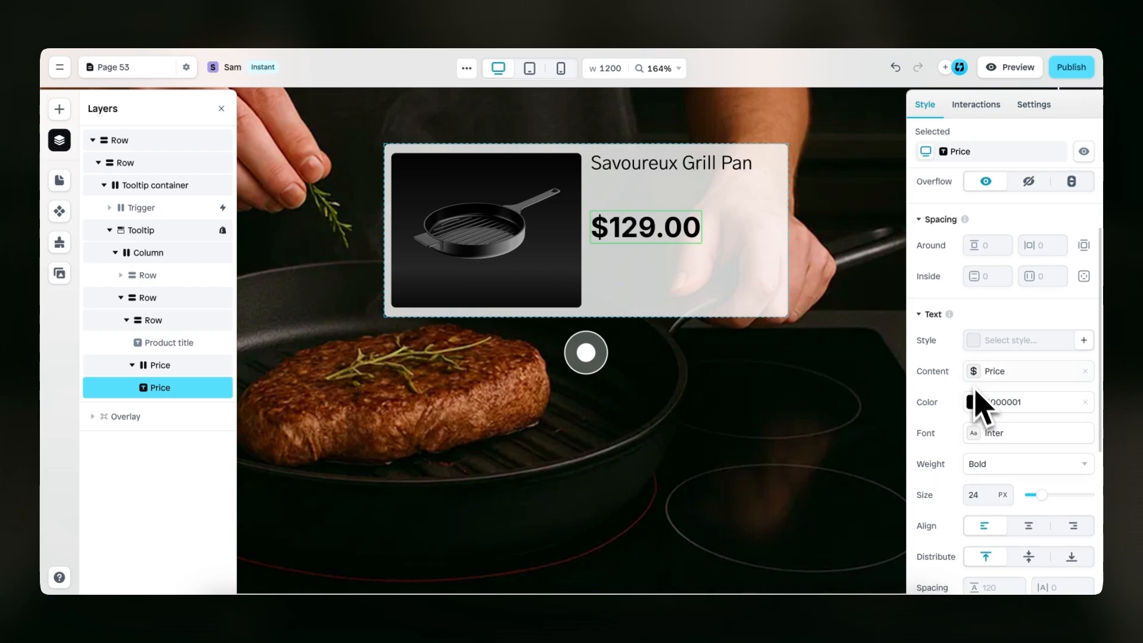
left_click(988, 434)
left_click(829, 322)
type("gothic")
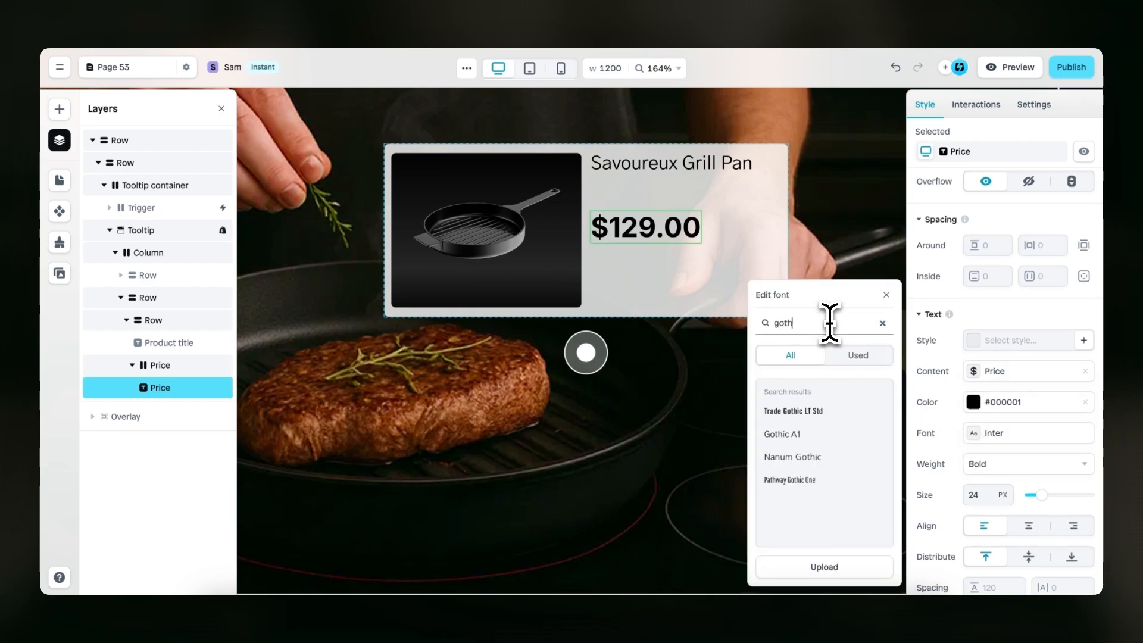
left_click(825, 432)
double_click(974, 494)
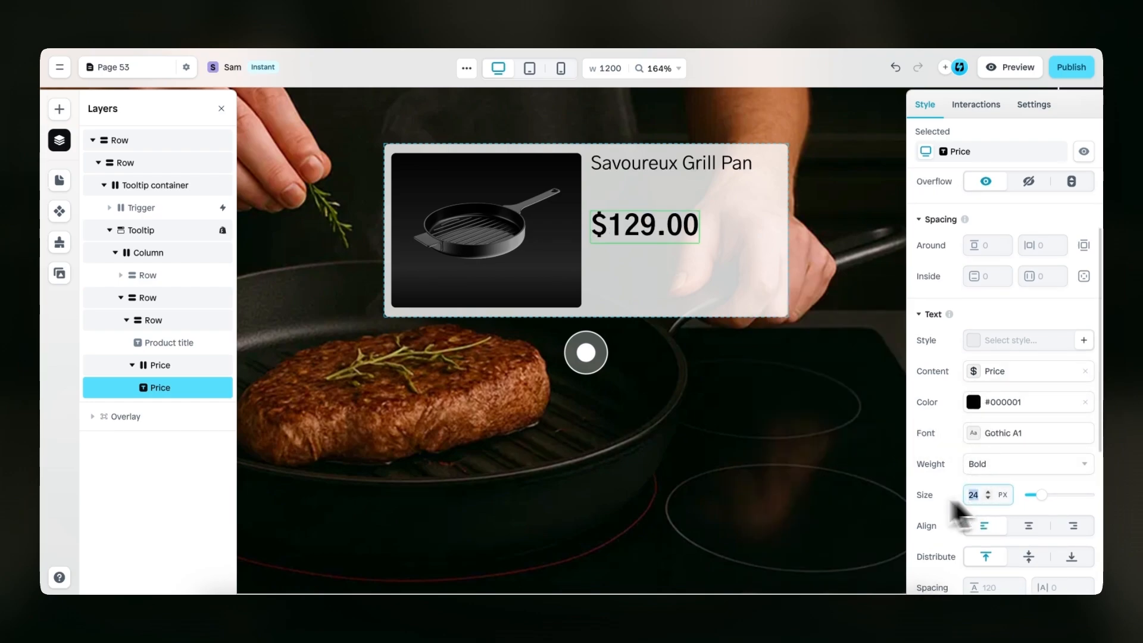
type("14")
left_click(1001, 467)
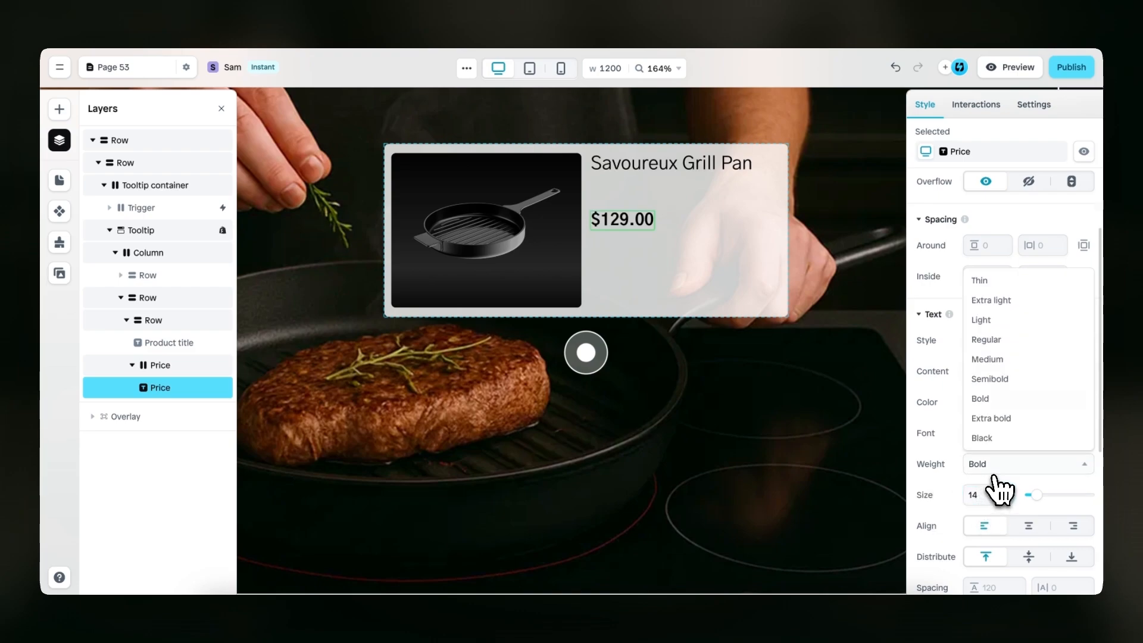
left_click(1011, 343)
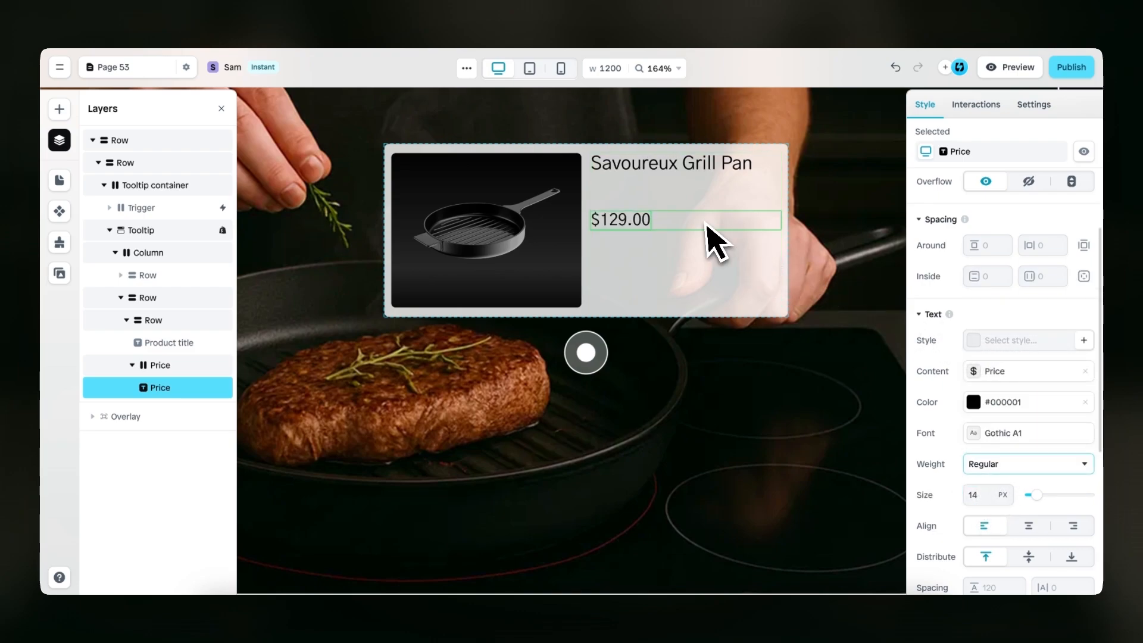
Set the gap of the inner Row holding the title and price to 6
left_click(716, 203)
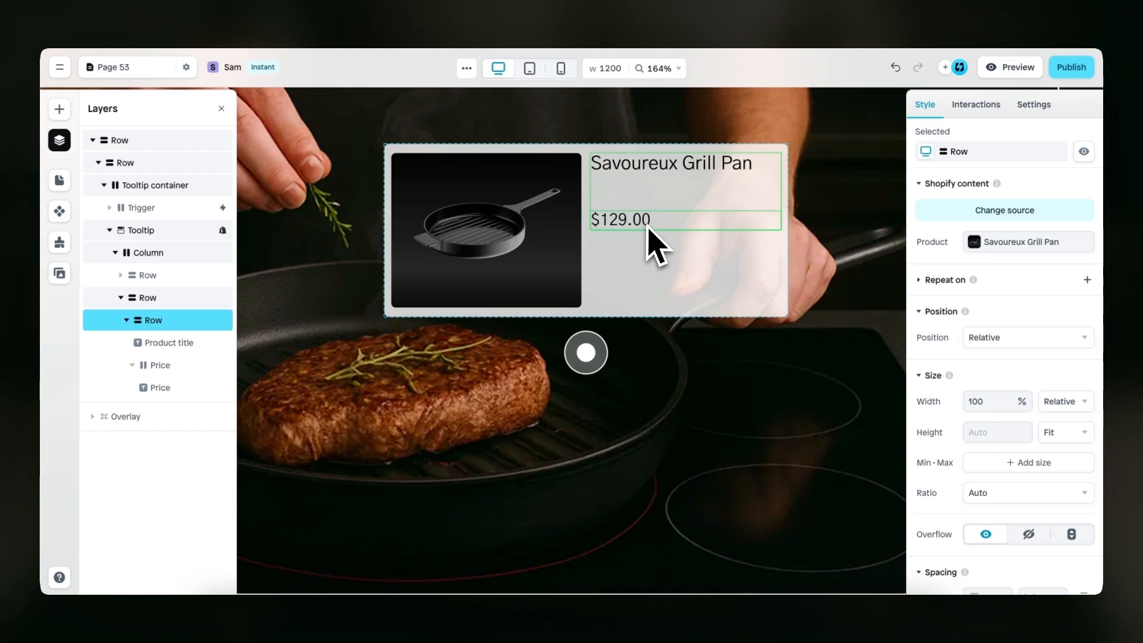
scroll(968, 393, "down", 7)
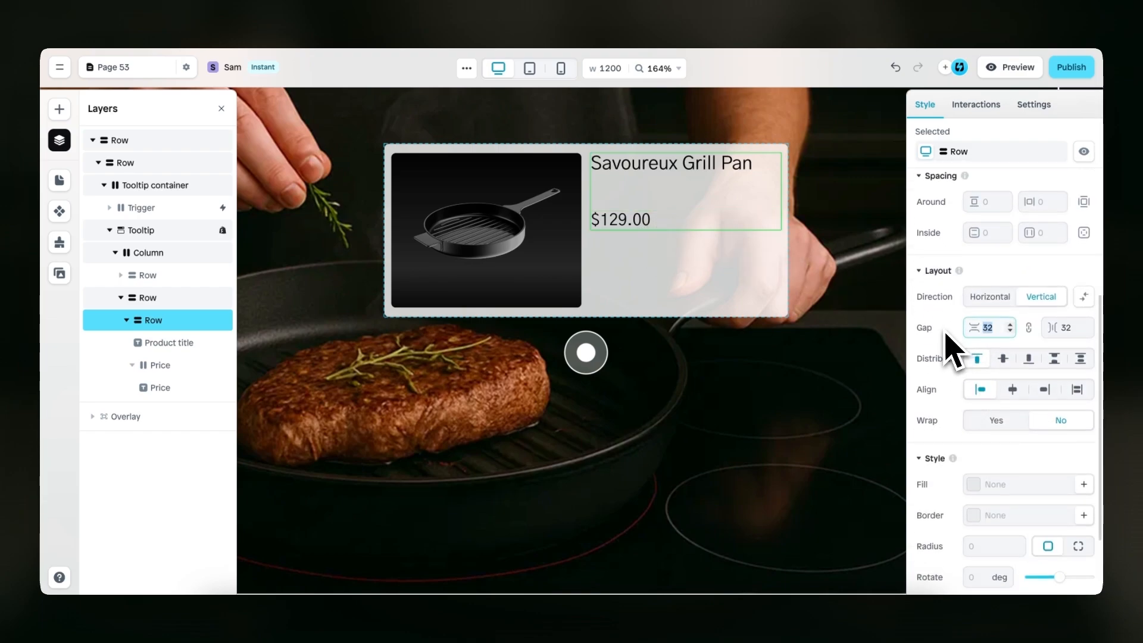
type("0")
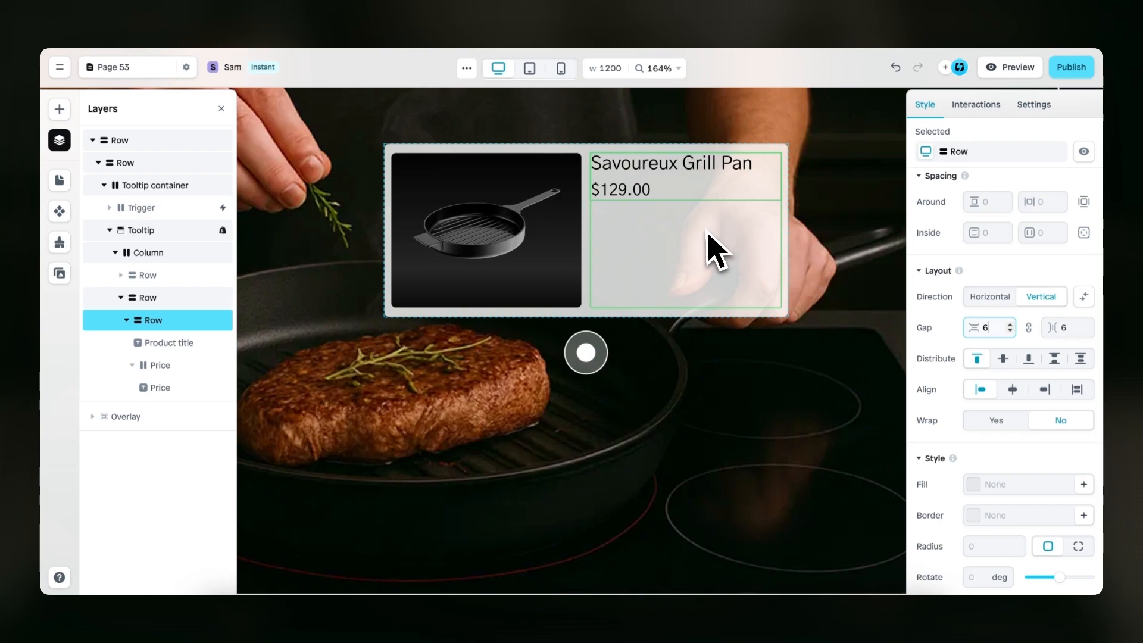
Insert a text element below the price in the outer Row and change its wording to "View product >"
left_click(713, 253)
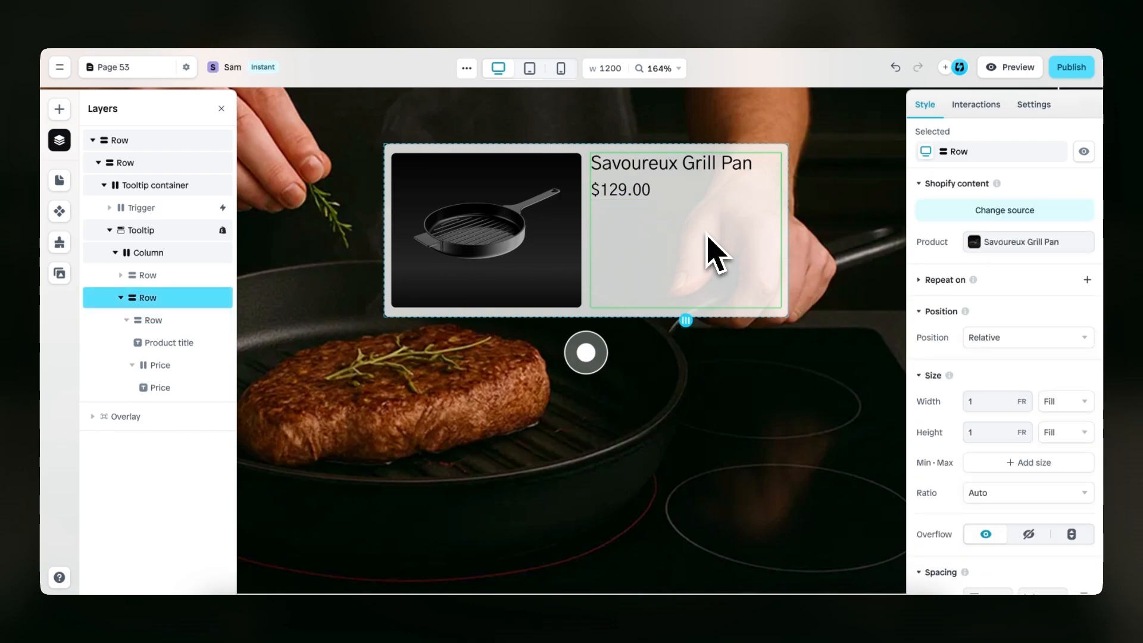
left_click(59, 109)
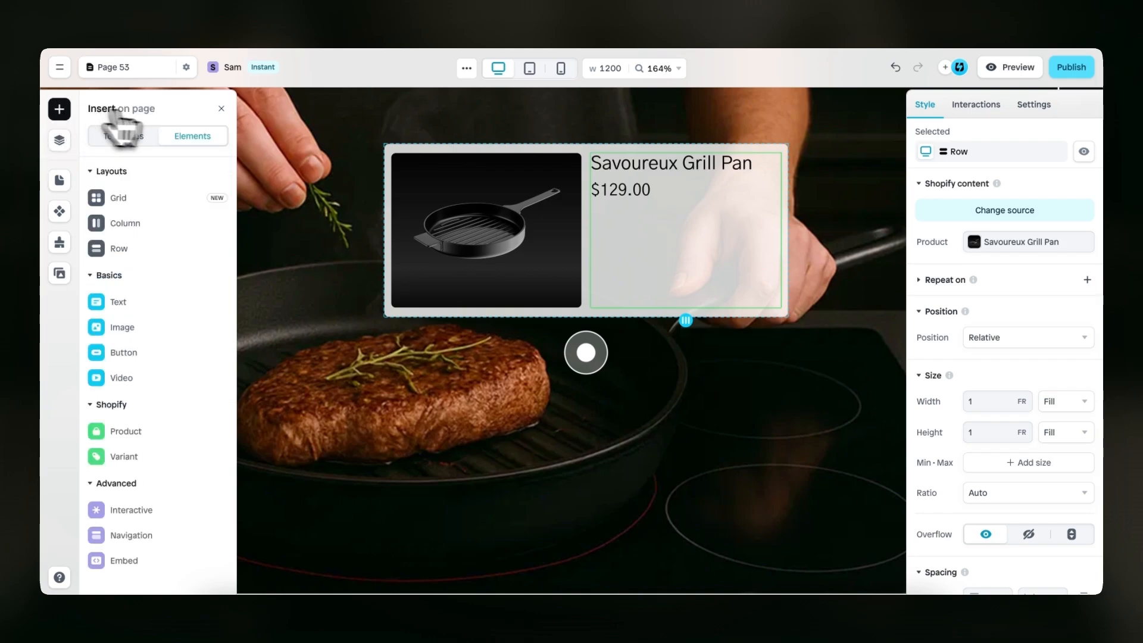
mouse_move(179, 302)
left_click_drag(285, 348, 655, 209)
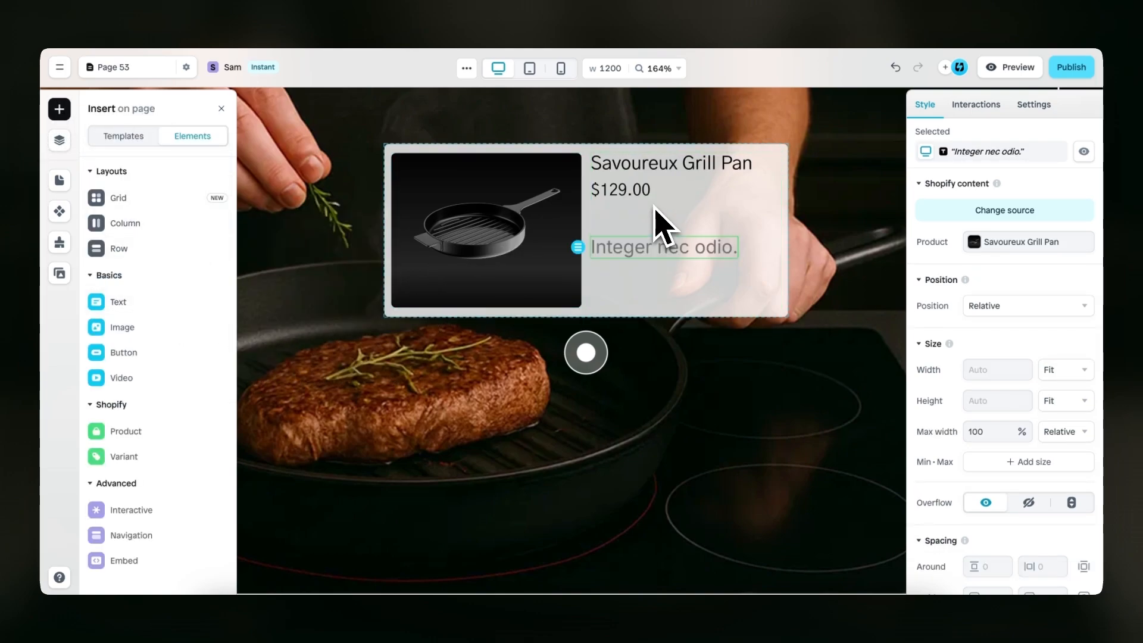
double_click(651, 248)
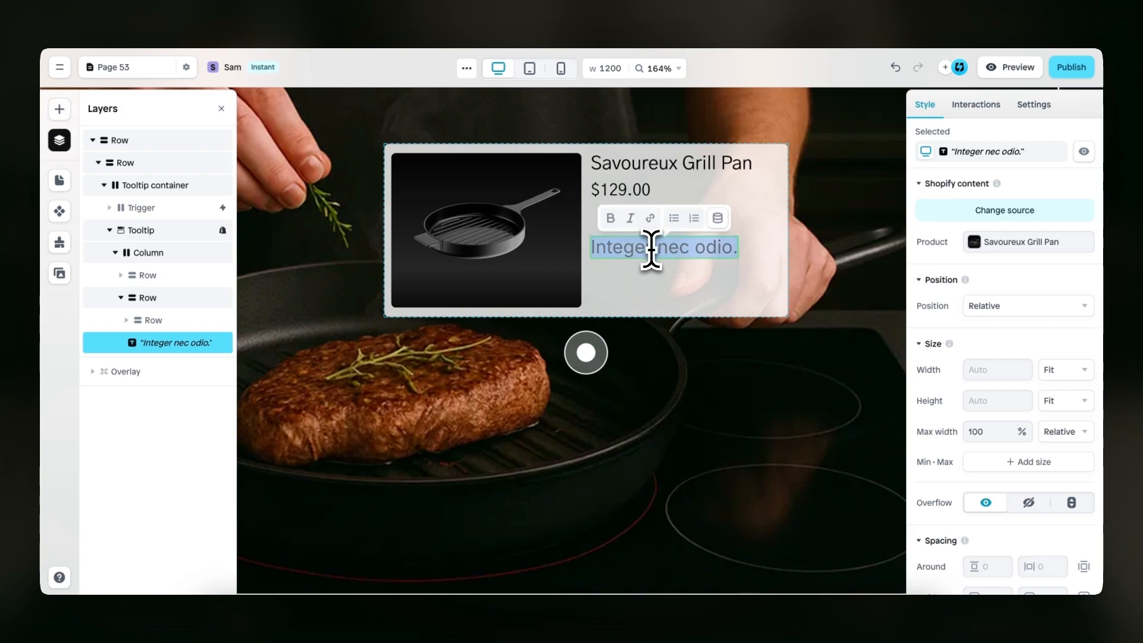
type("View product")
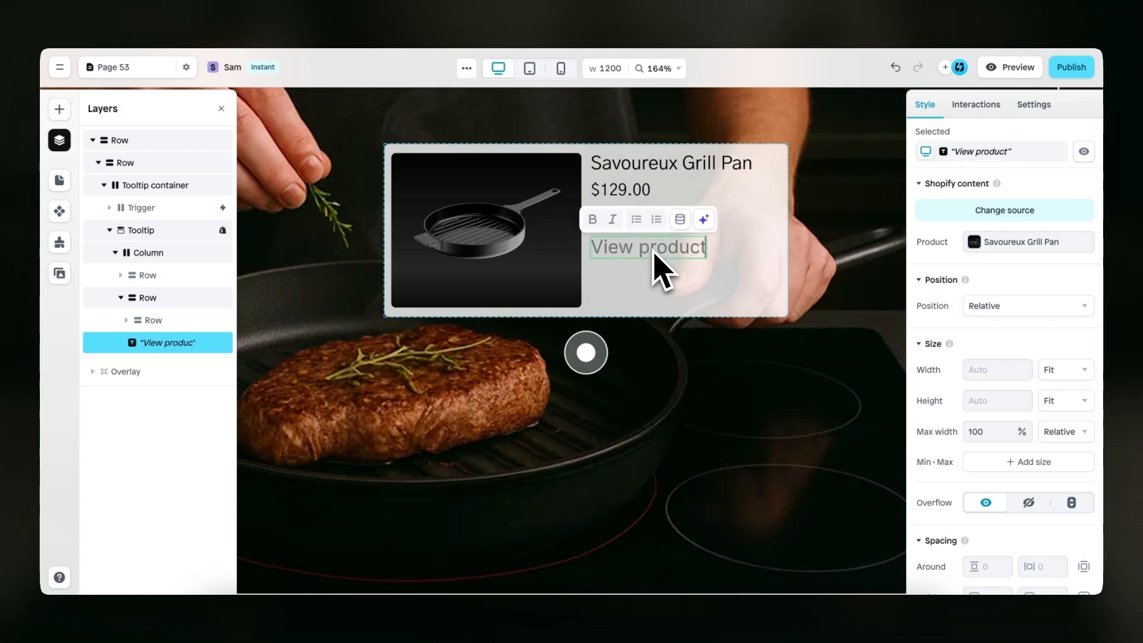
type(" >")
key("Escape")
Set the font of the "View product >" text to Gothic A1
scroll(971, 399, "down", 5)
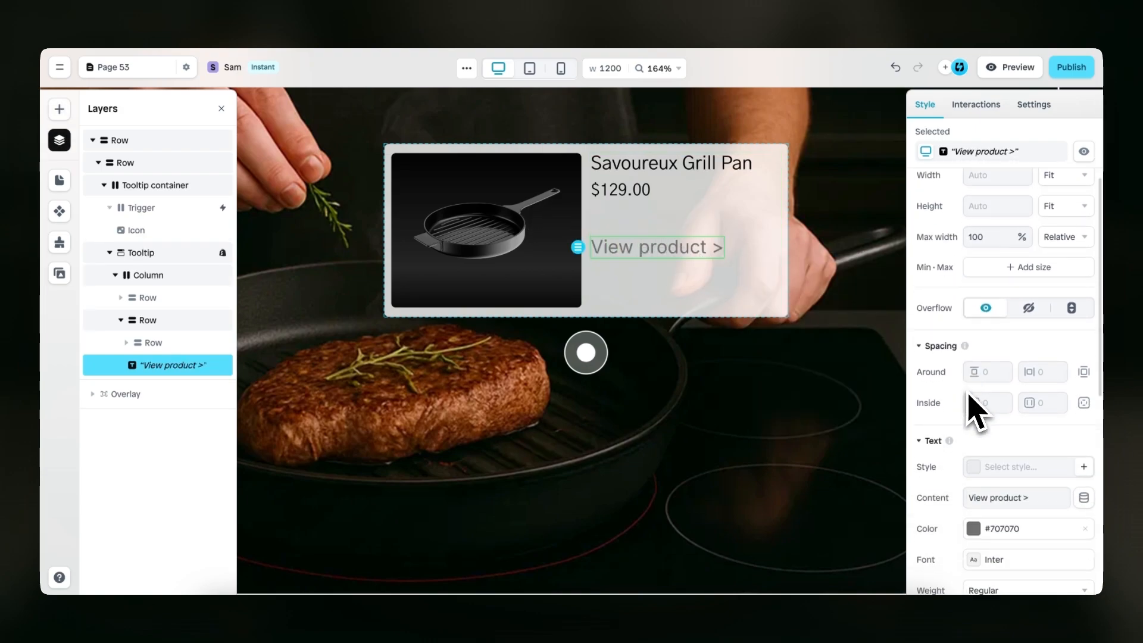
scroll(969, 398, "down", 2)
left_click(982, 360)
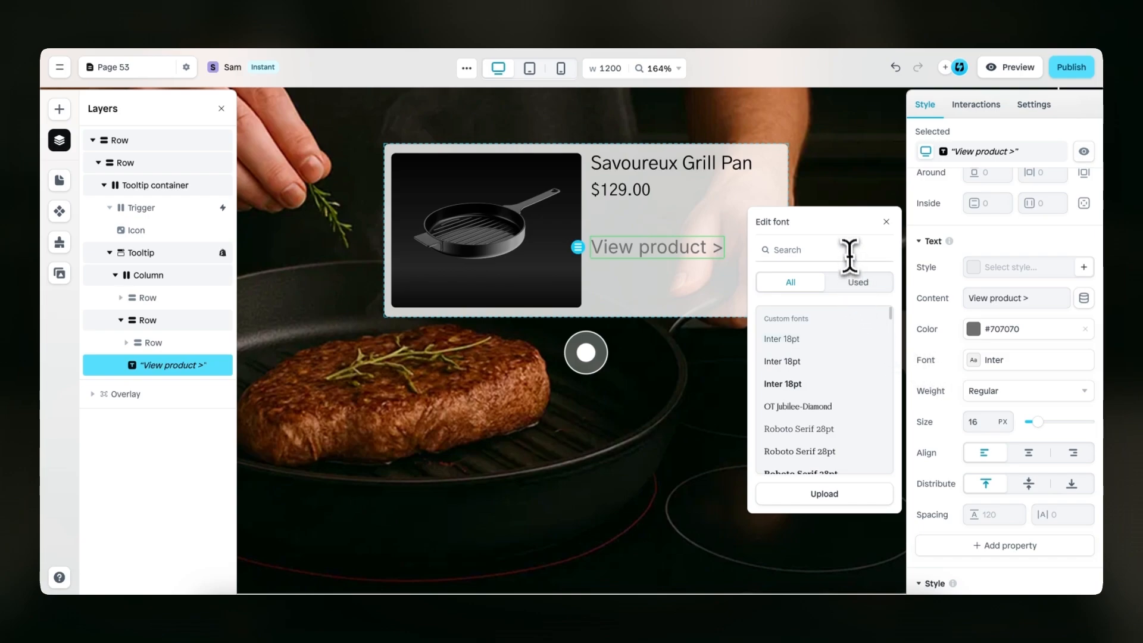
type("gio")
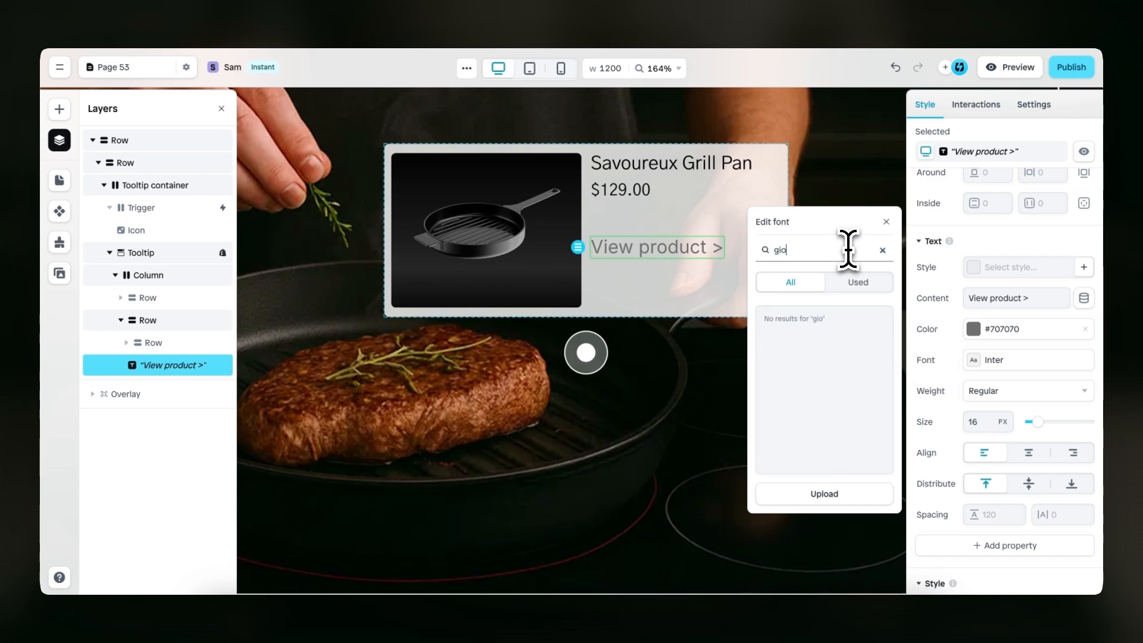
key("BackSpace")
key("BackSpace")
type("ot")
left_click(843, 360)
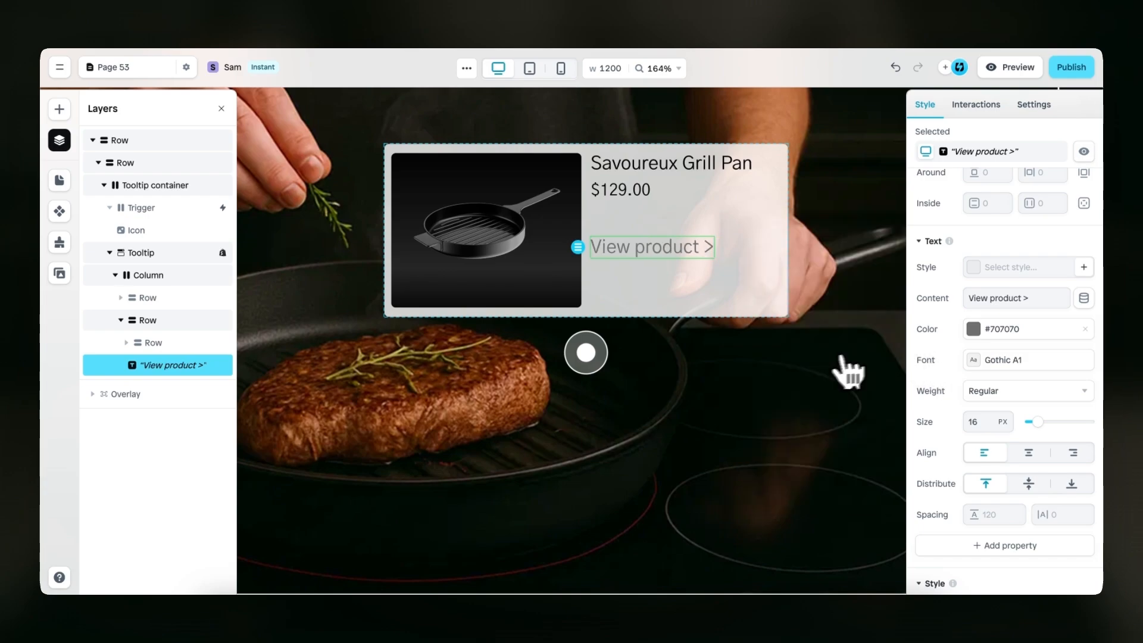
Change the "View product >" text color to #000000 and its weight to Bold
left_click(977, 328)
left_click_drag(898, 327, 715, 387)
left_click(891, 211)
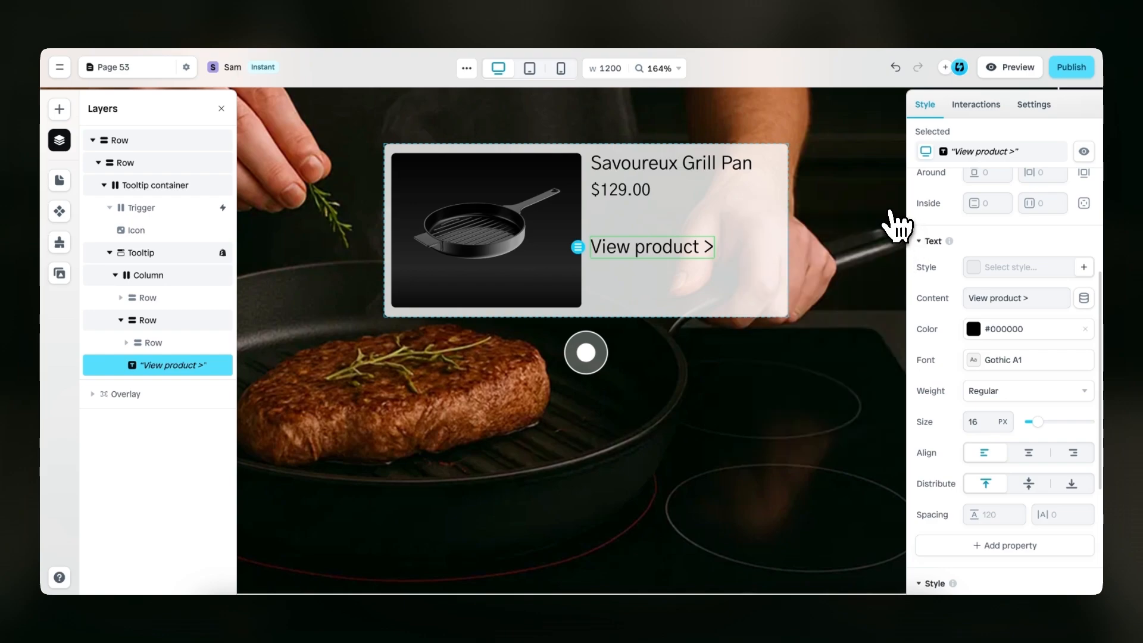
left_click(1006, 393)
left_click(1005, 535)
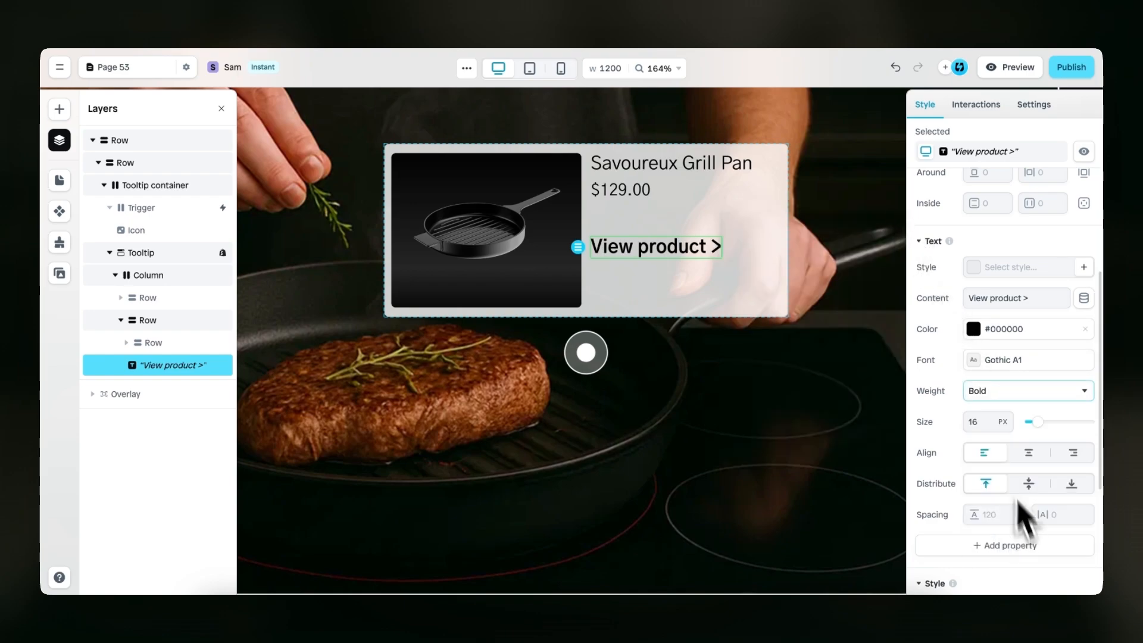
Distribute the contents of the tooltip's second Row vertically with equal space between
left_click(762, 235)
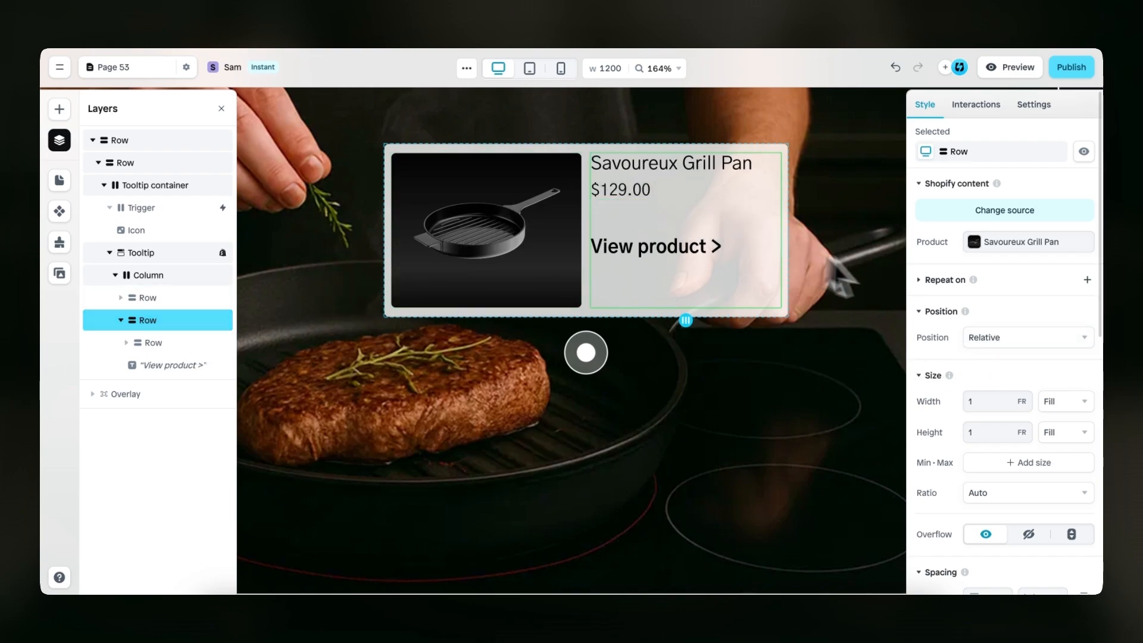
scroll(970, 357, "down", 7)
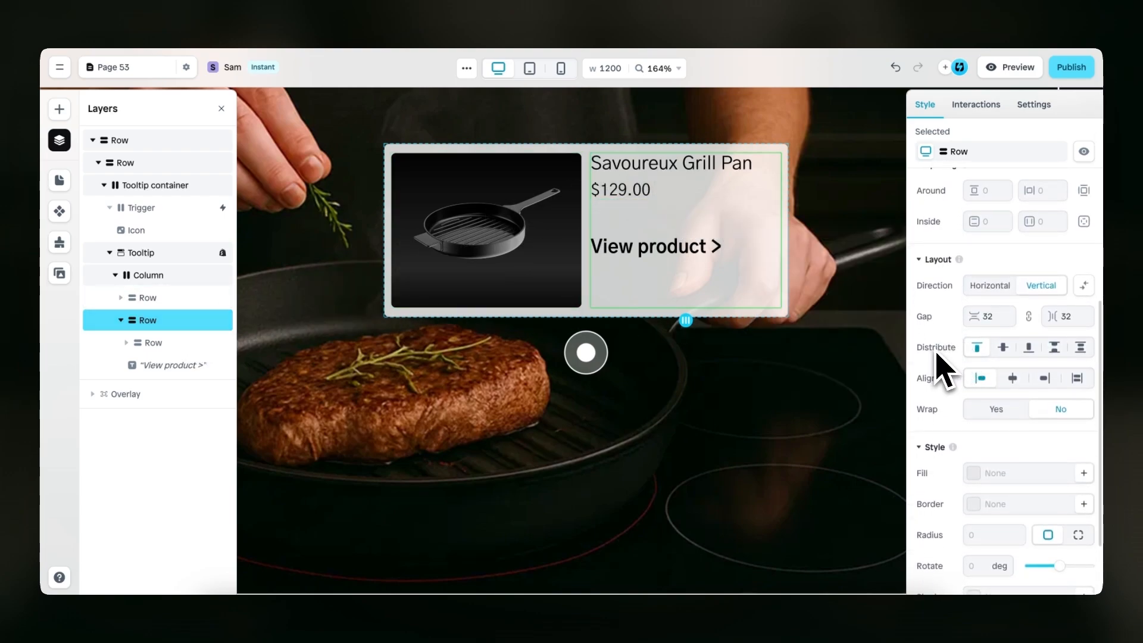
left_click(1055, 348)
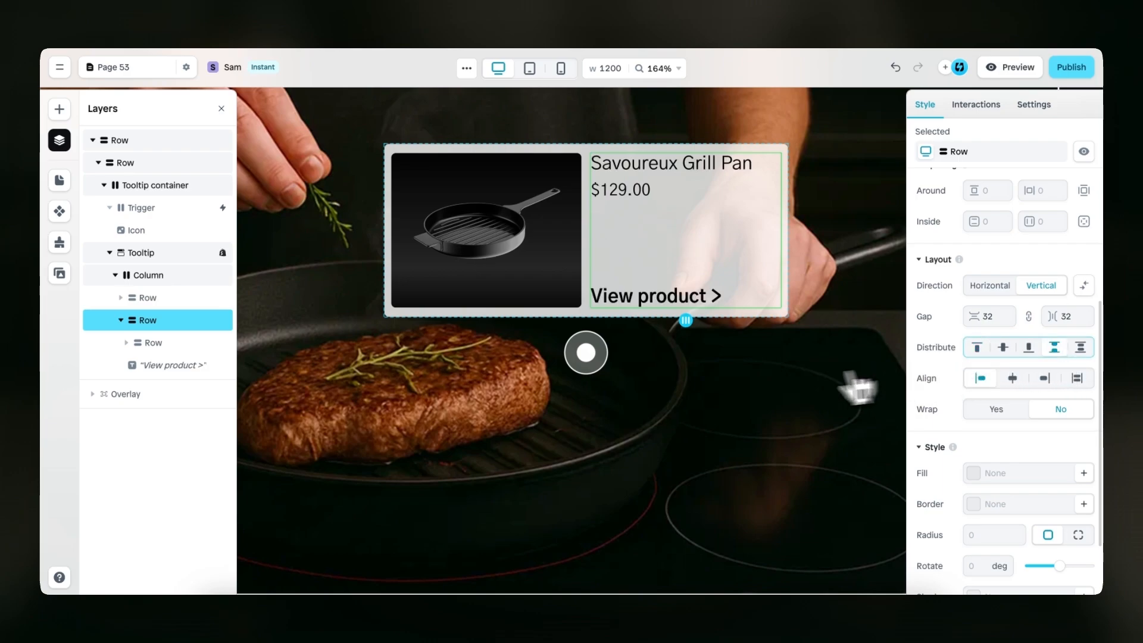
Add a Mouse hover effect to the "View product >" text with an Accent property set to underline
scroll(709, 410, "down", 3)
scroll(709, 409, "down", 4)
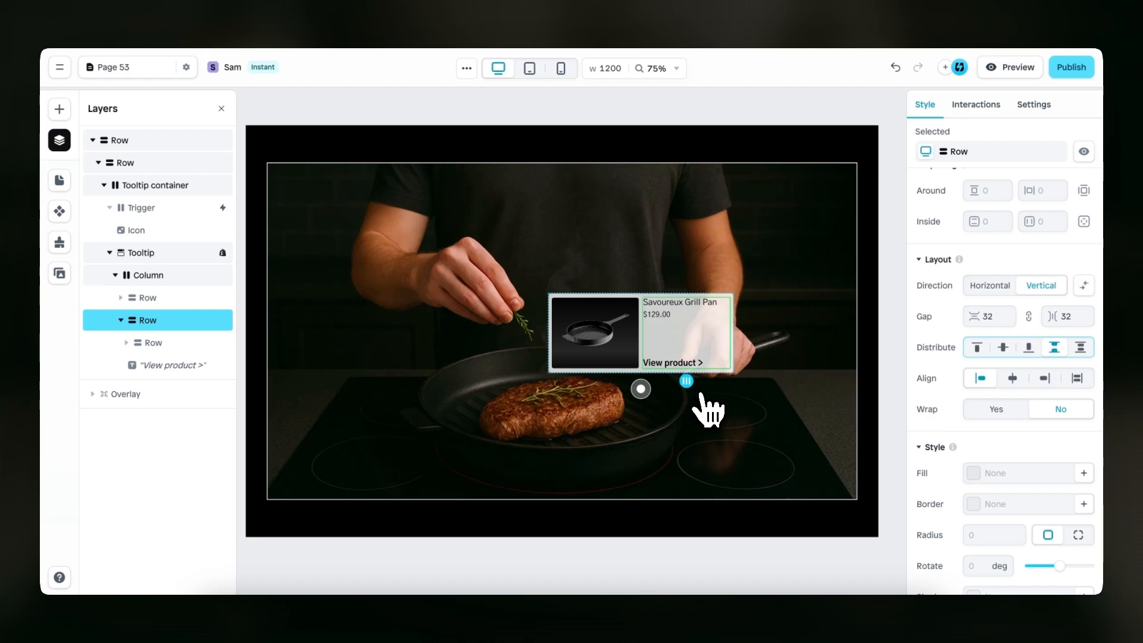
scroll(712, 420, "down", 1)
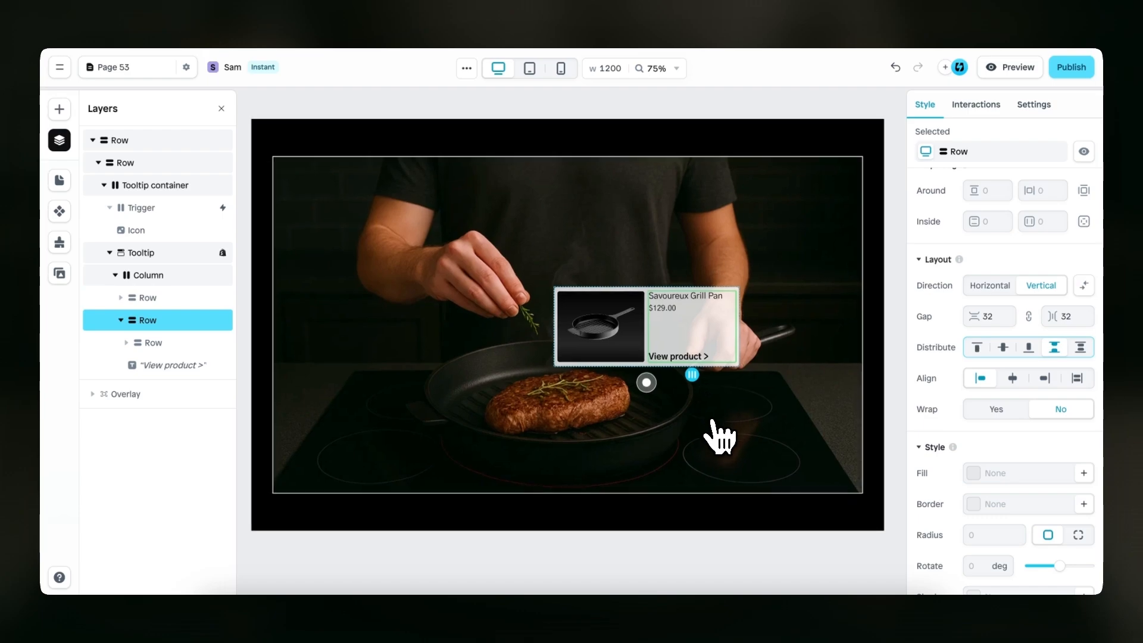
left_click(707, 347)
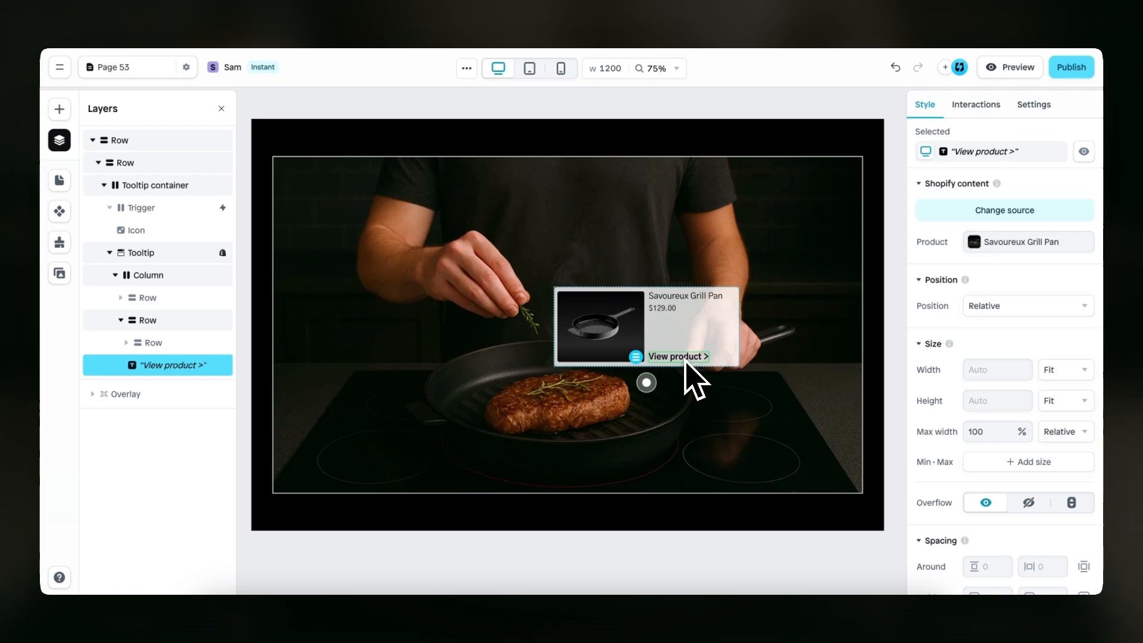
left_click(977, 106)
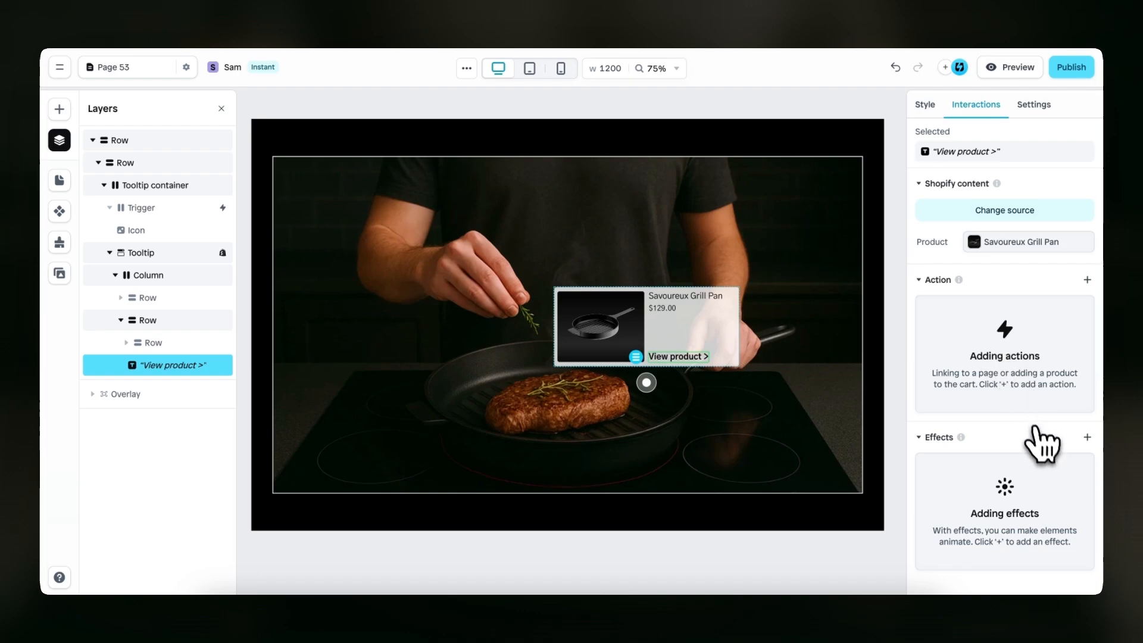
left_click(1087, 438)
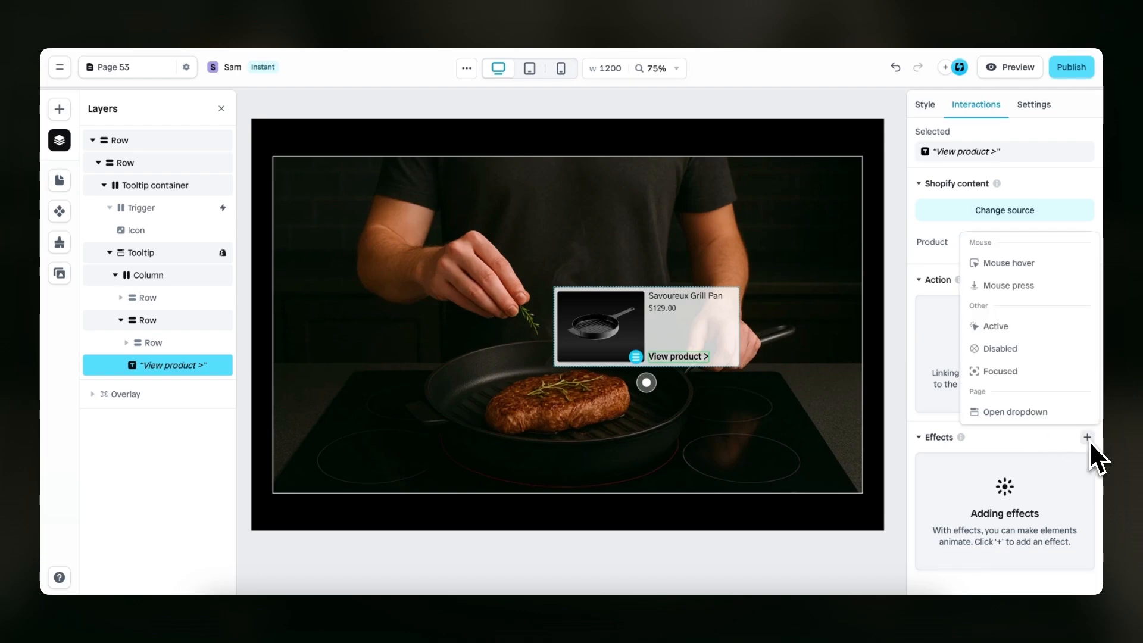
left_click(1036, 263)
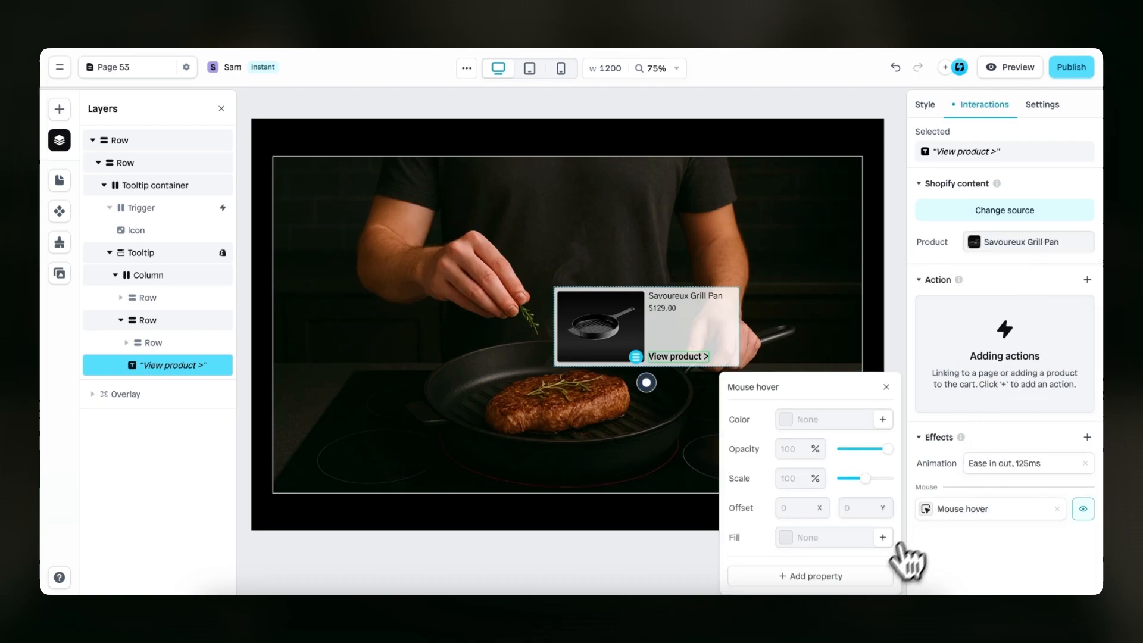
left_click(871, 577)
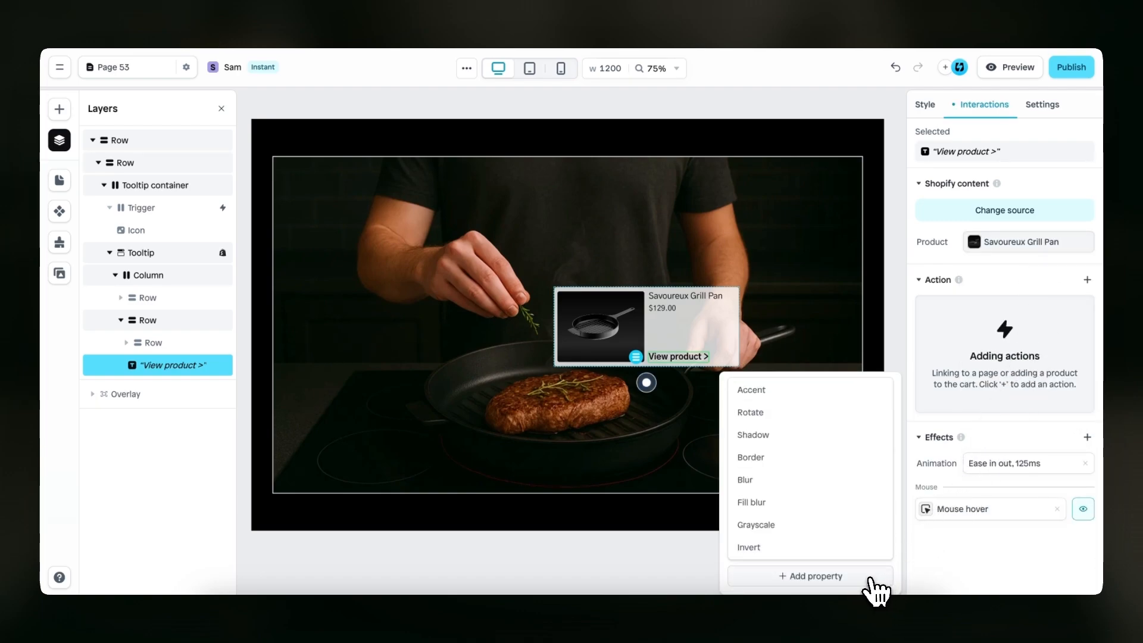
left_click(821, 391)
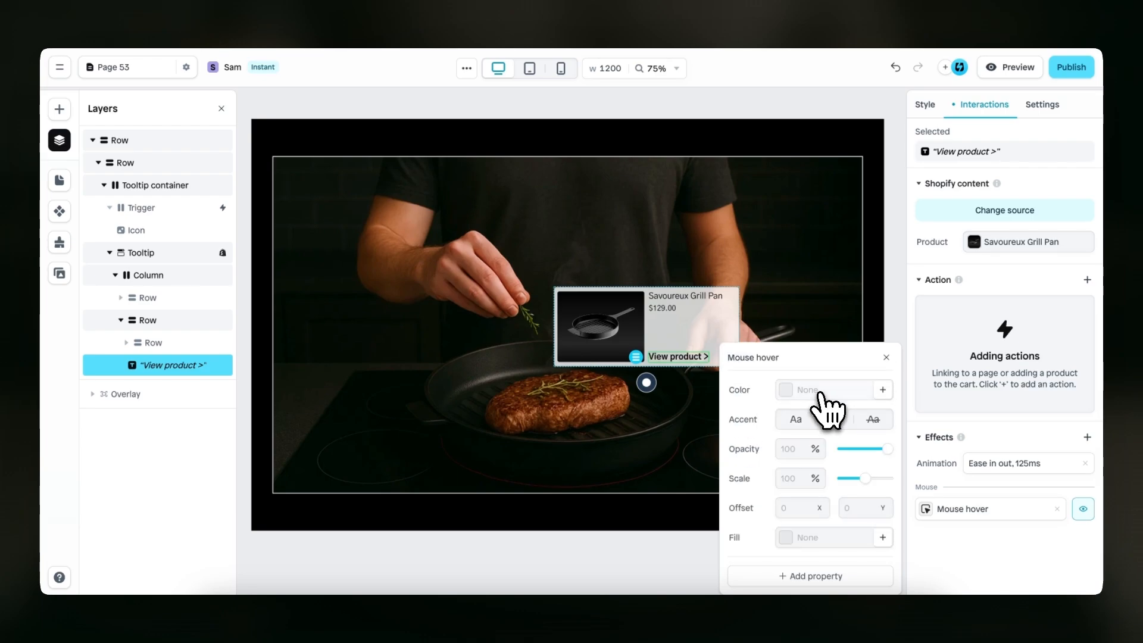
left_click(840, 422)
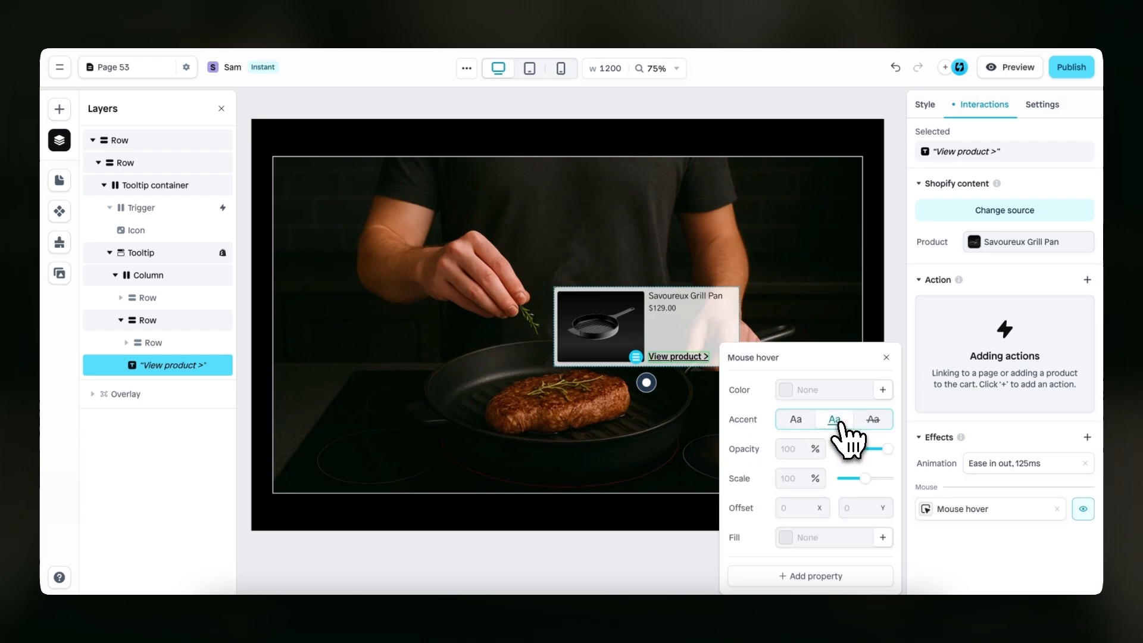
Preview the page to check the tooltip and the hover effect on "View product >", and return to the editor
left_click(1015, 68)
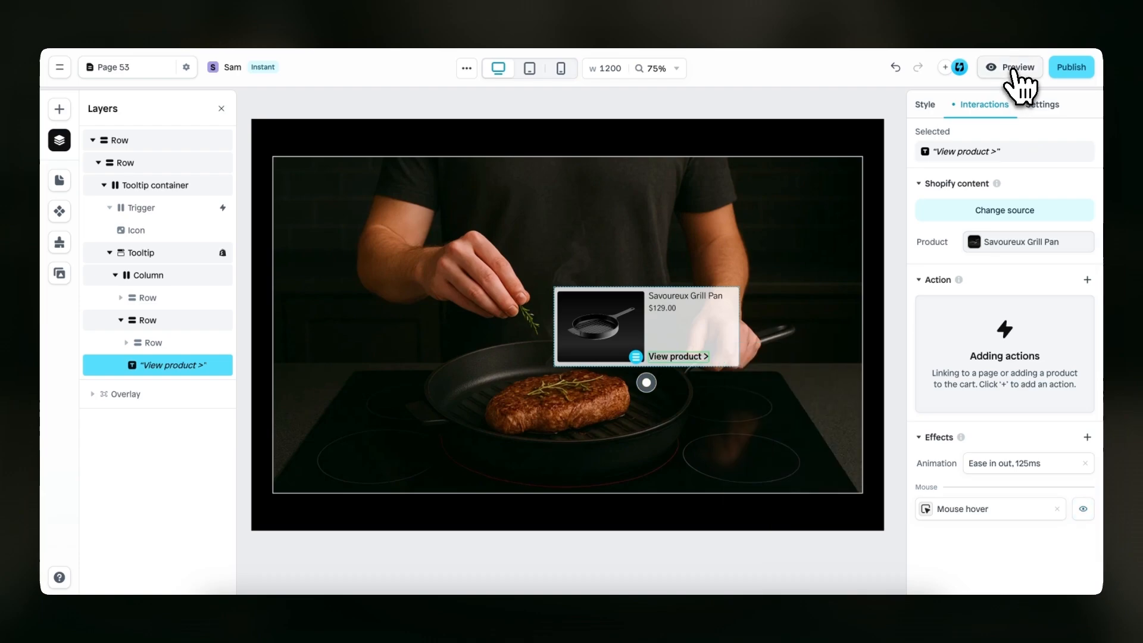
mouse_move(683, 434)
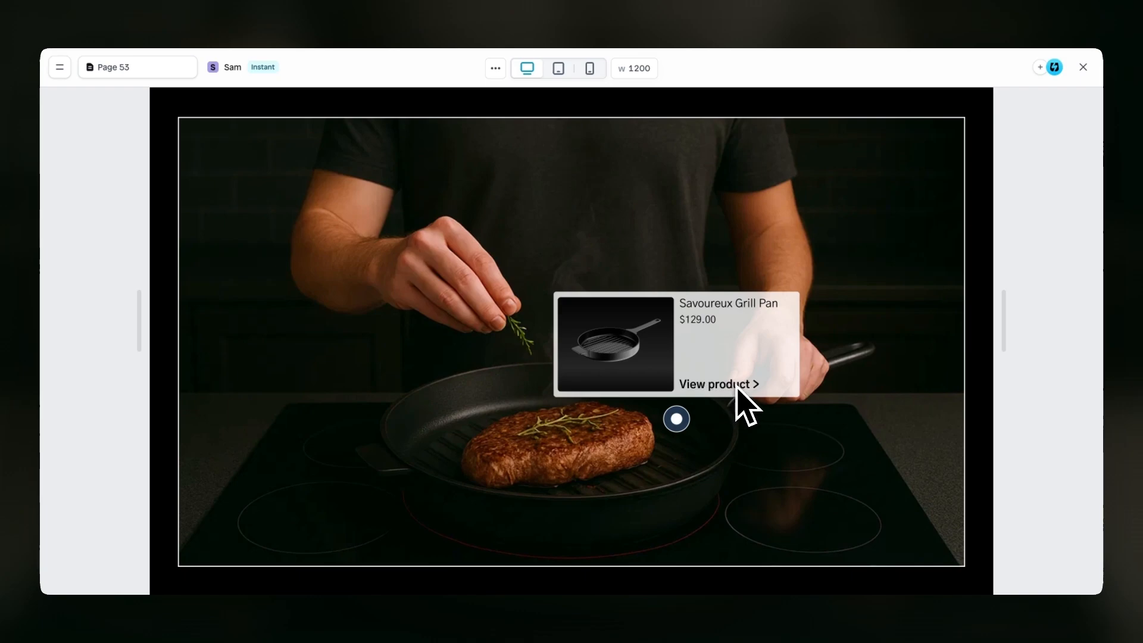
left_click(1083, 67)
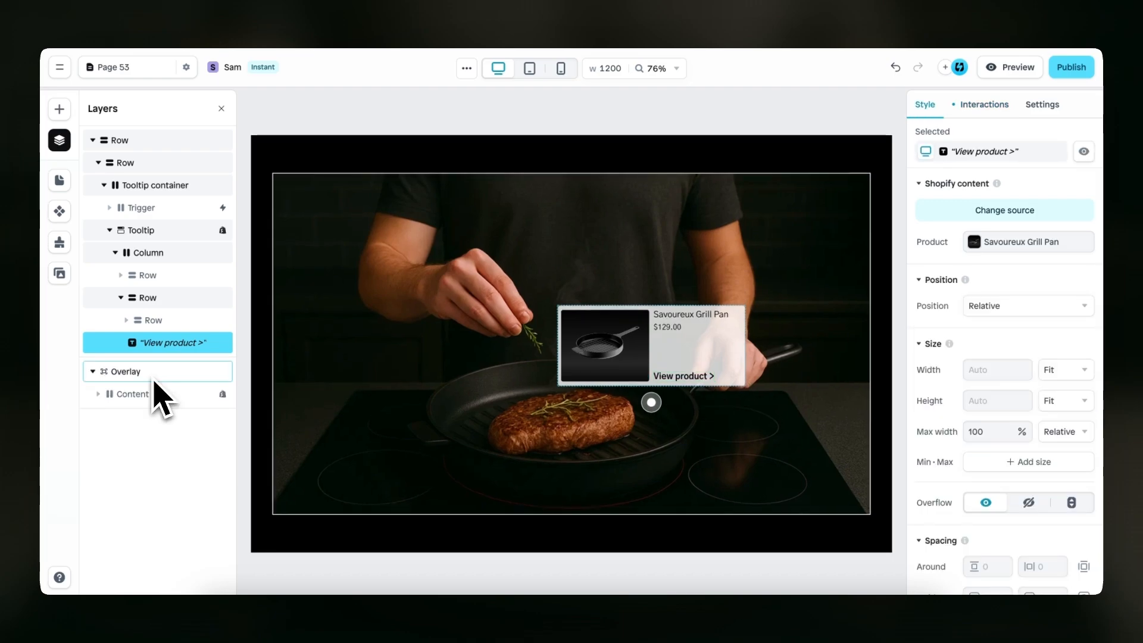
Open the Overlay for editing and examine its product Content and the gallery Row inside it
left_click(154, 380)
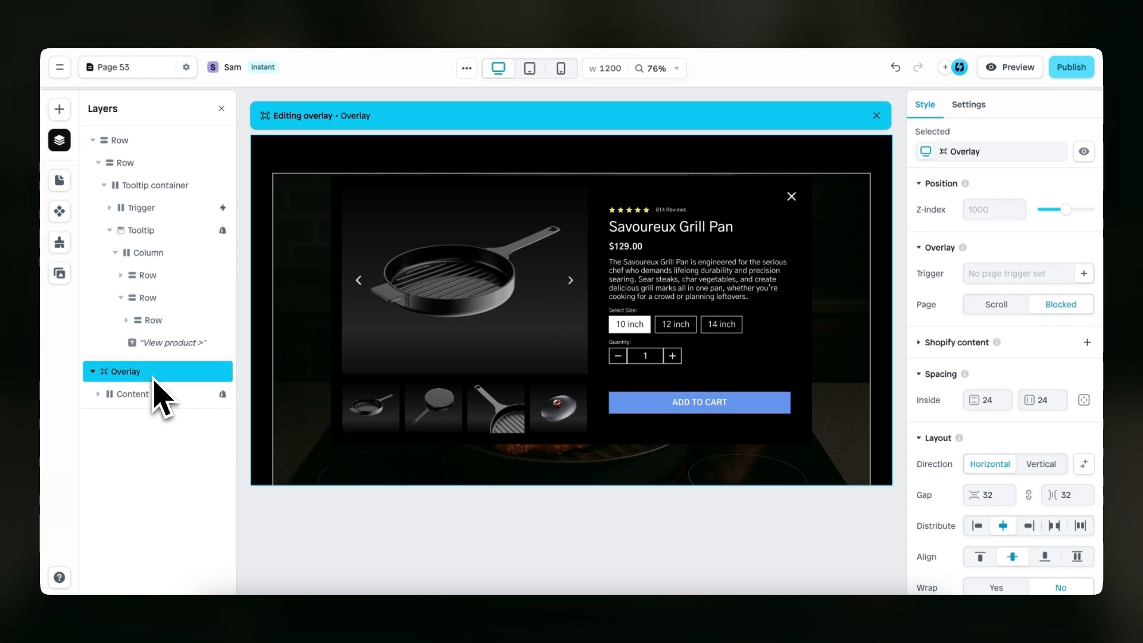
left_click(512, 281)
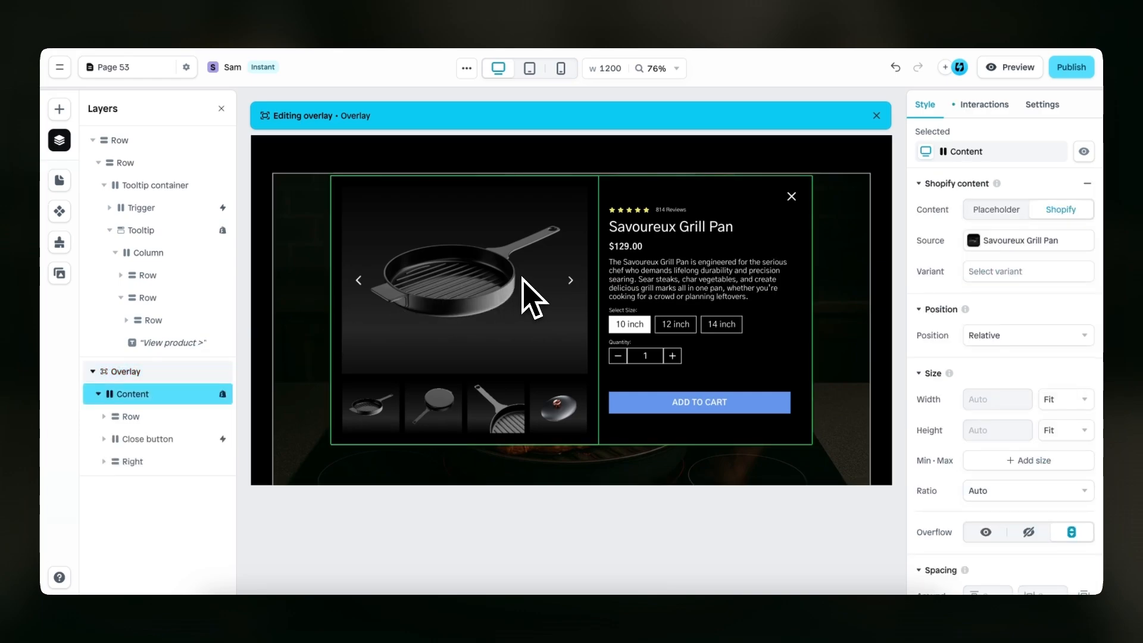
left_click(513, 281)
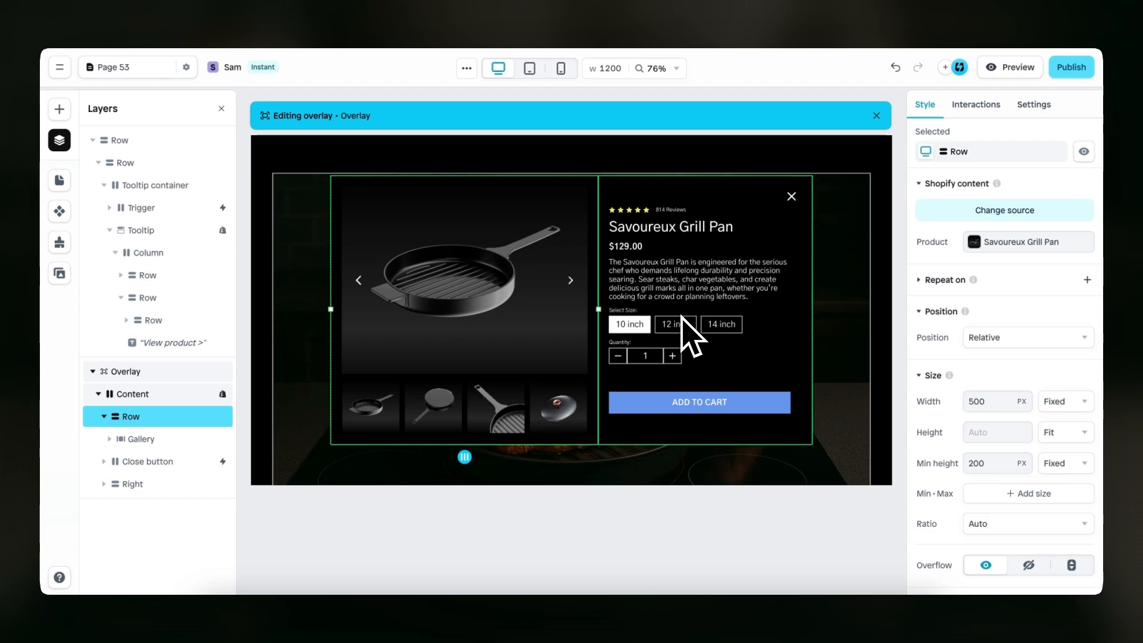
Give the "View product >" text a Toggle overlay action targeting Overlay
left_click(154, 349)
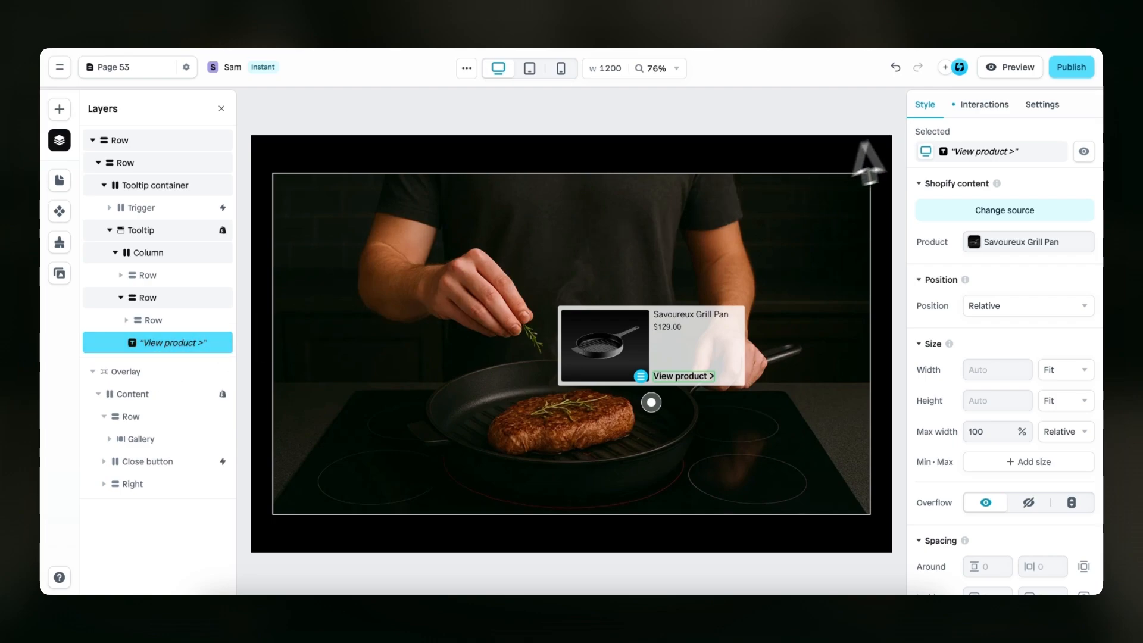
left_click(977, 112)
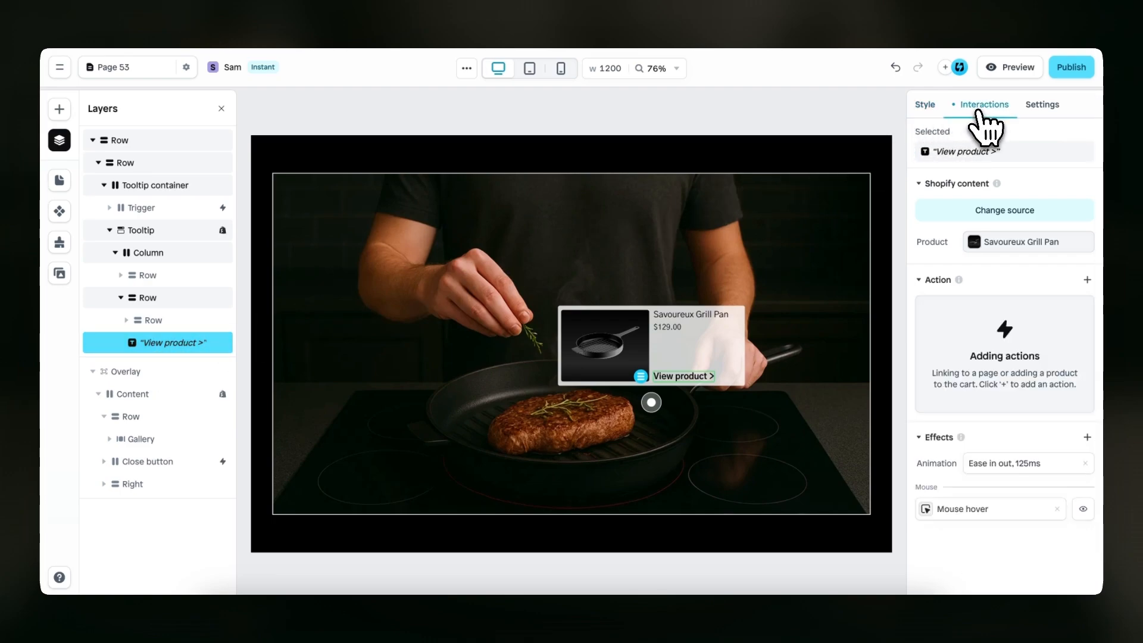
left_click(1087, 280)
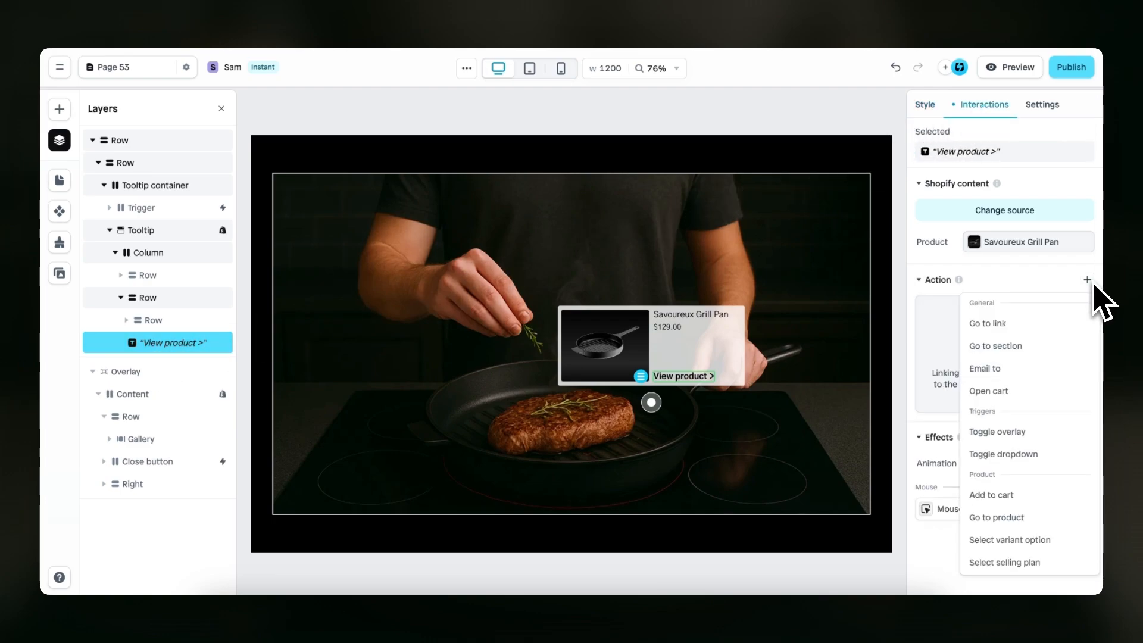
left_click(1046, 433)
left_click(859, 336)
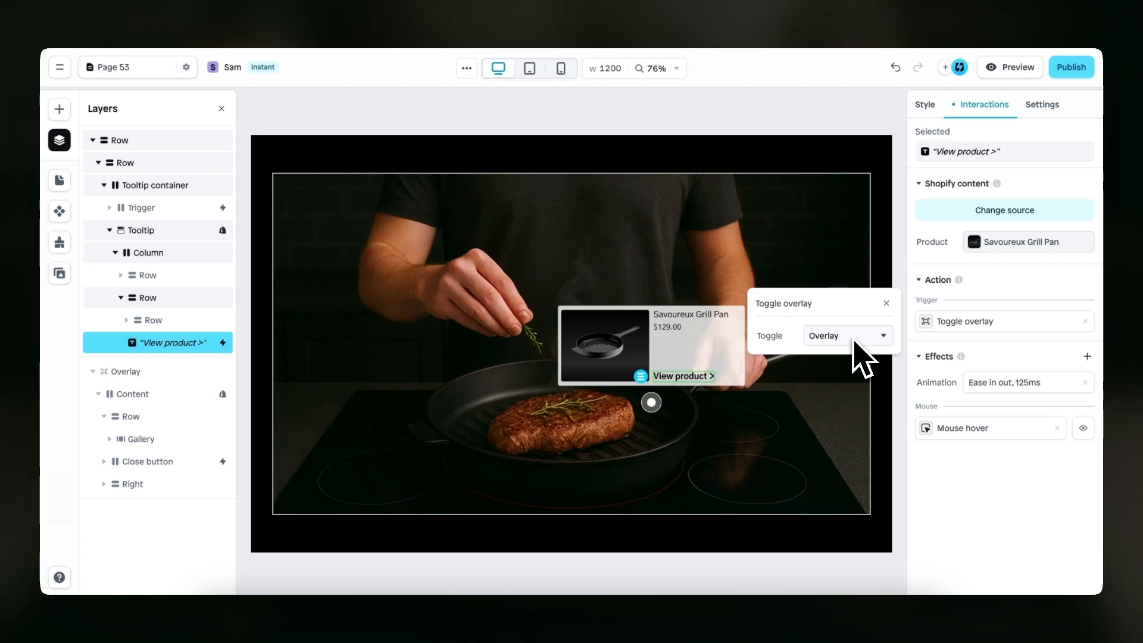
left_click(887, 304)
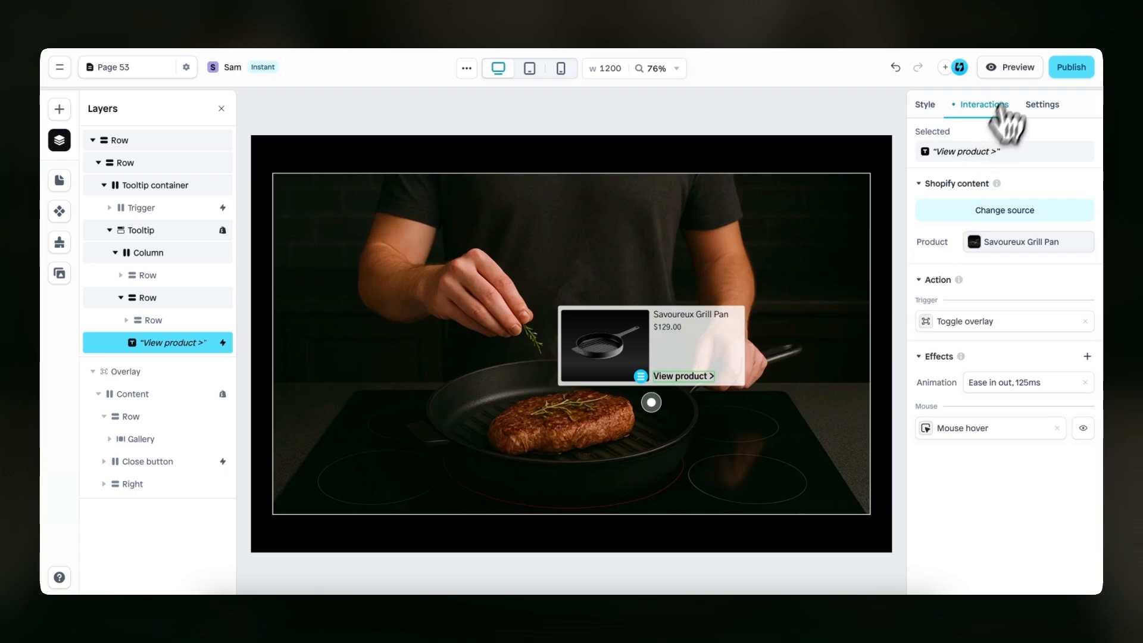
Preview the hotspot, open the product overlay from "View product >", test the 12 inch and 10 inch sizes, and exit the preview
left_click(1017, 67)
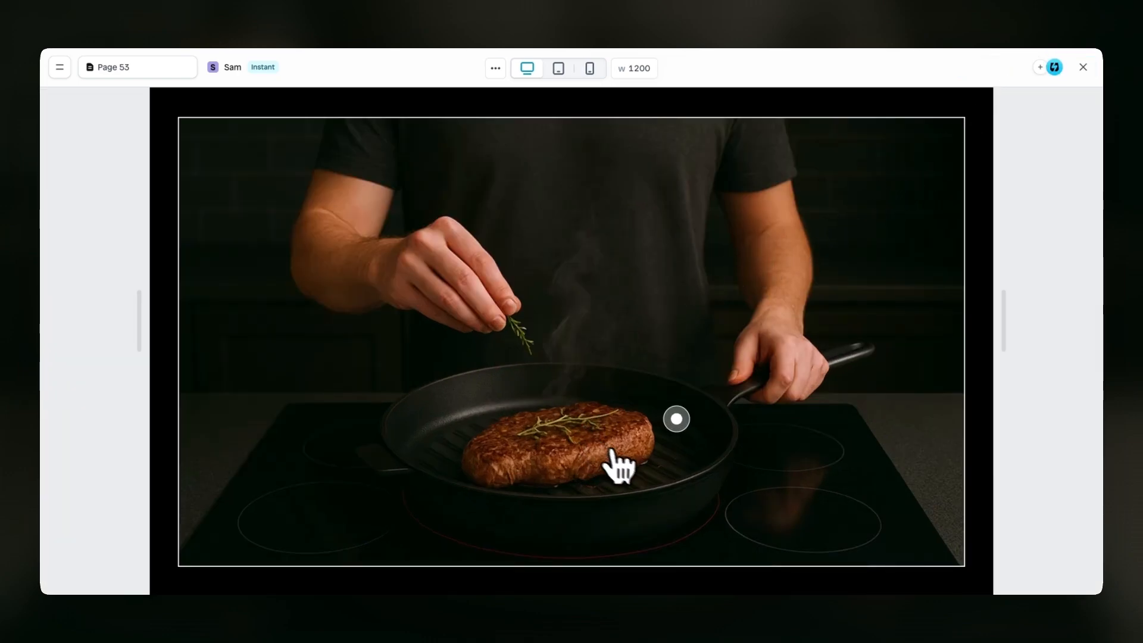
mouse_move(677, 424)
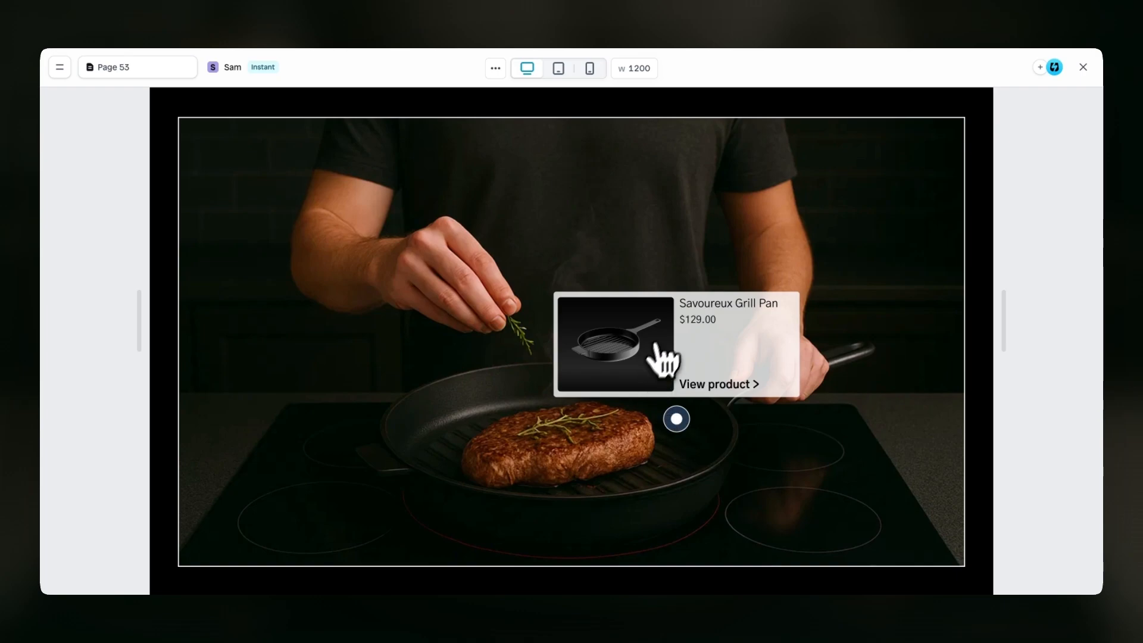
left_click(704, 387)
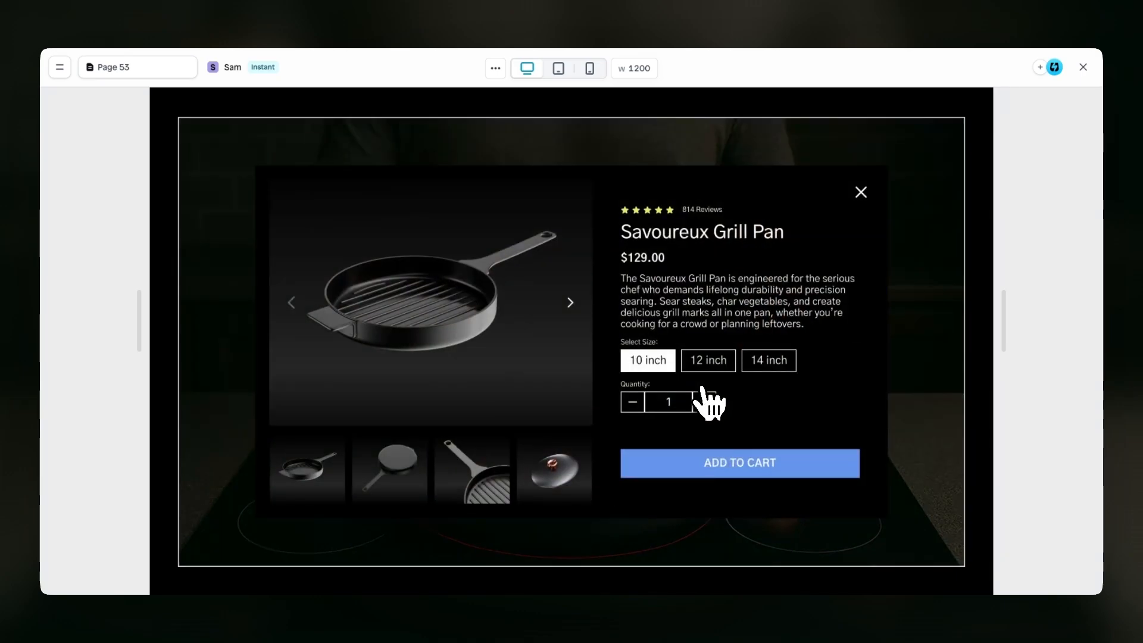
left_click(708, 360)
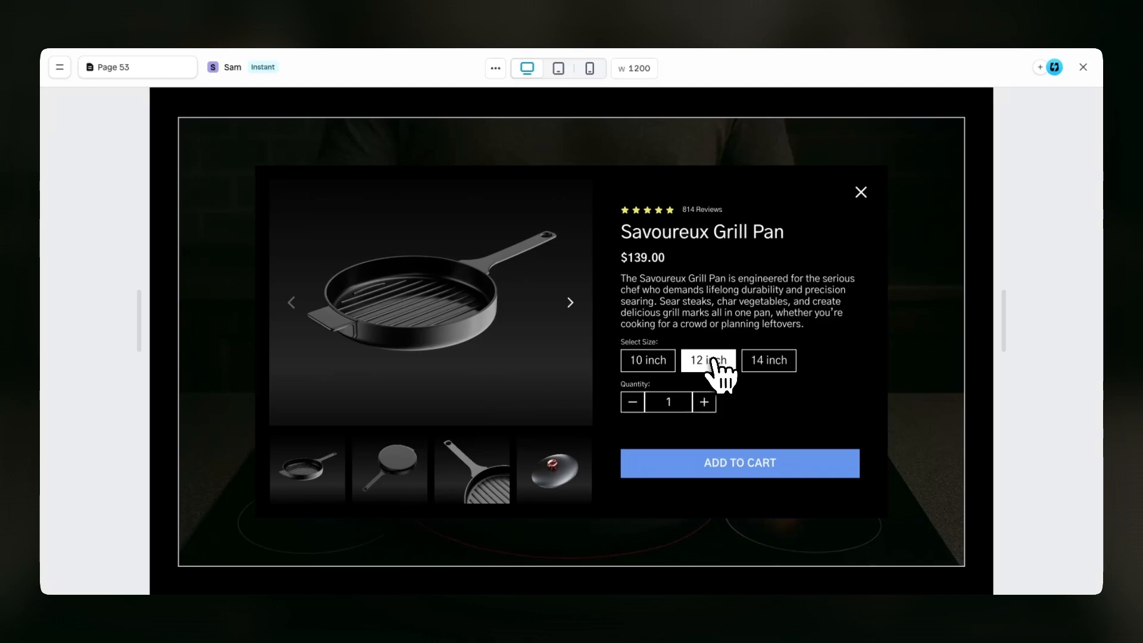
left_click(664, 363)
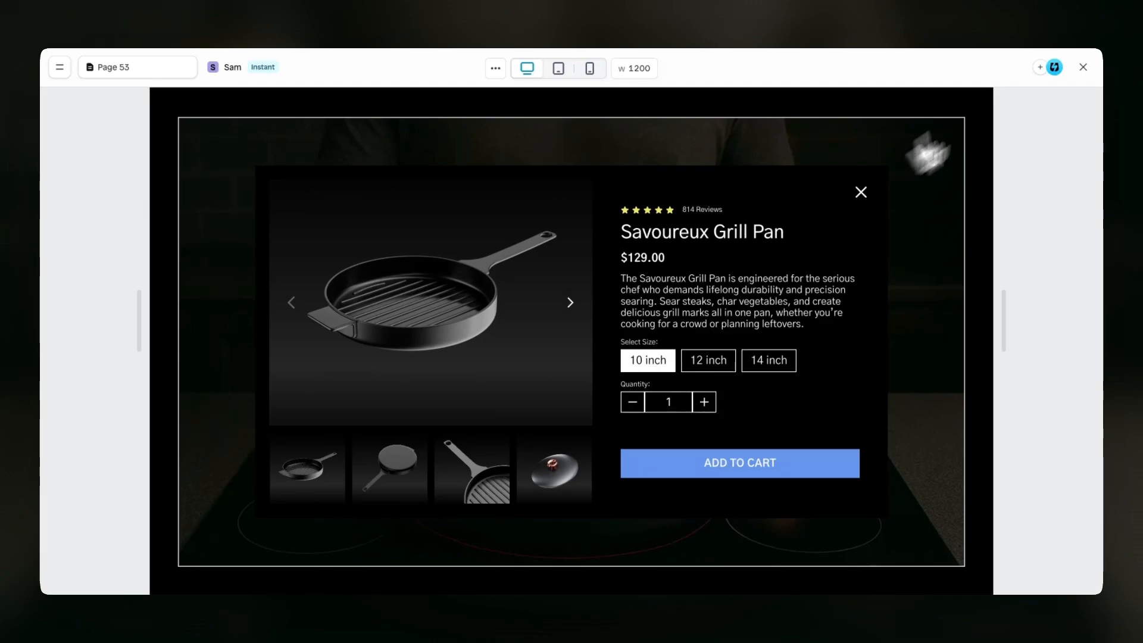
left_click(1082, 68)
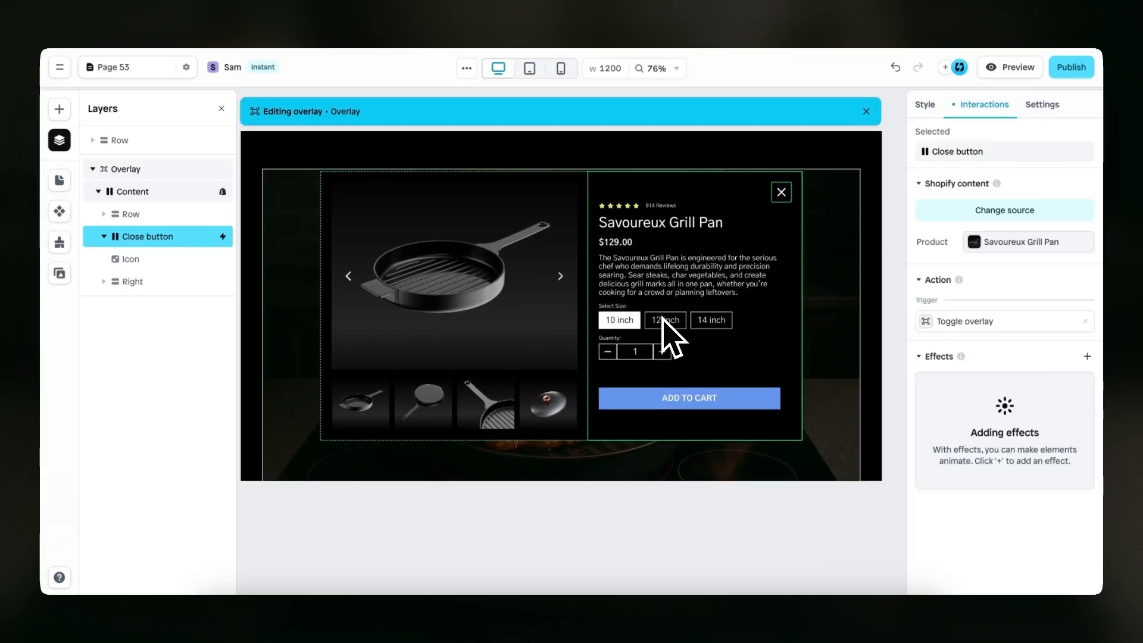
Leave overlay editing and select the outermost Row of the page
left_click(189, 148)
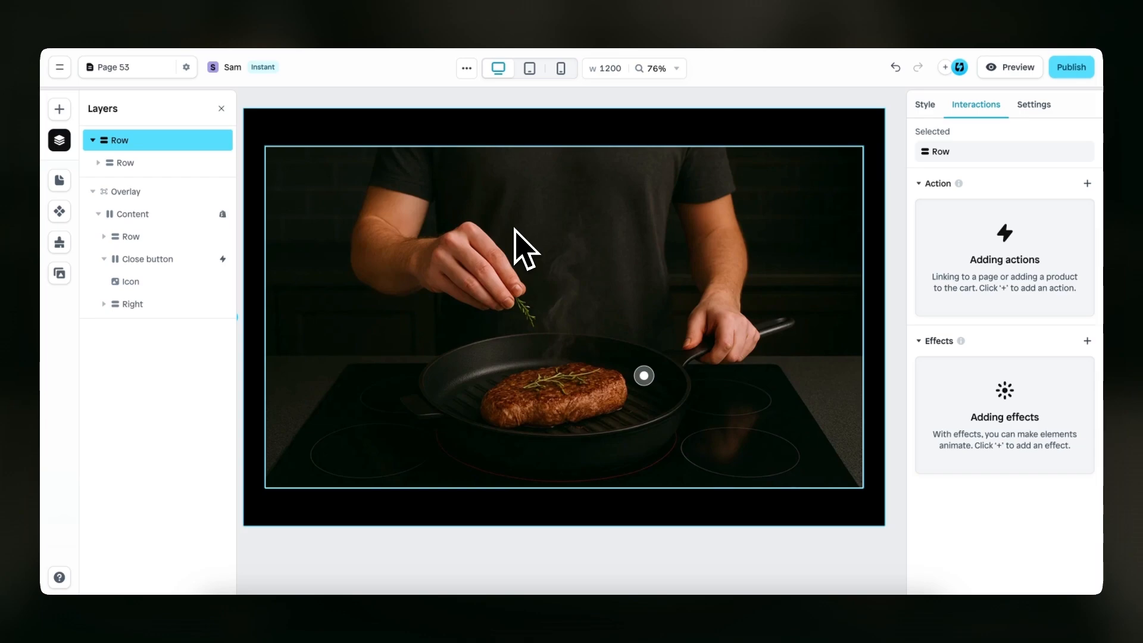